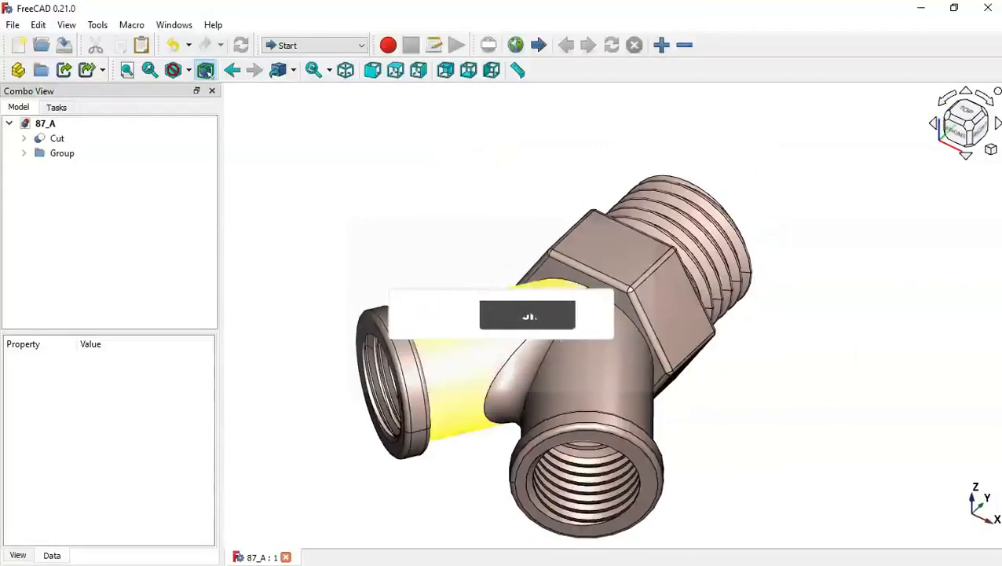
pyautogui.scroll(-5, 535, 330)
pyautogui.moveTo(653, 322); pyautogui.dragTo(555, 354, button='middle')
pyautogui.scroll(3, 557, 308)
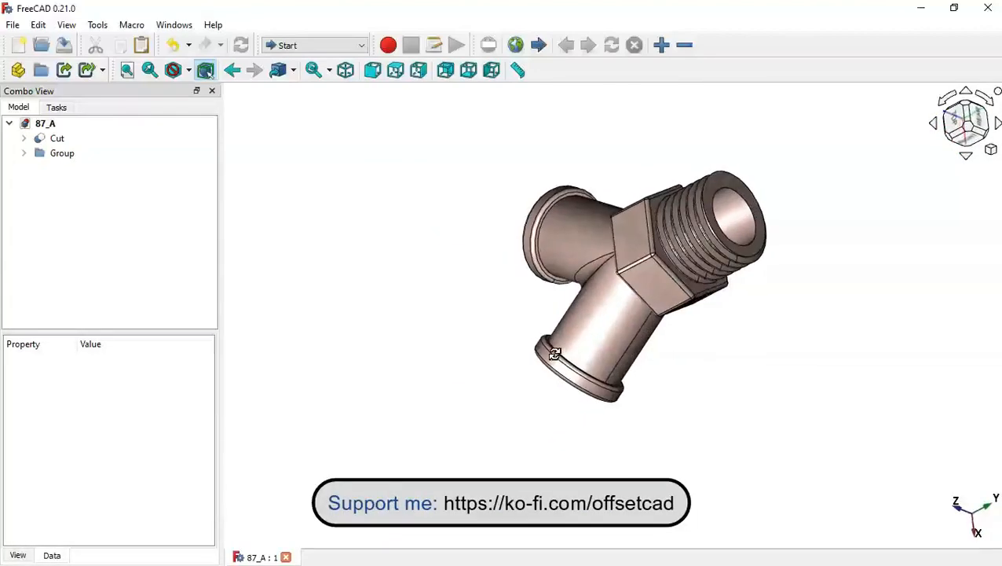
# - Create a new empty document and switch to the Part Design workbench
pyautogui.click(19, 46)
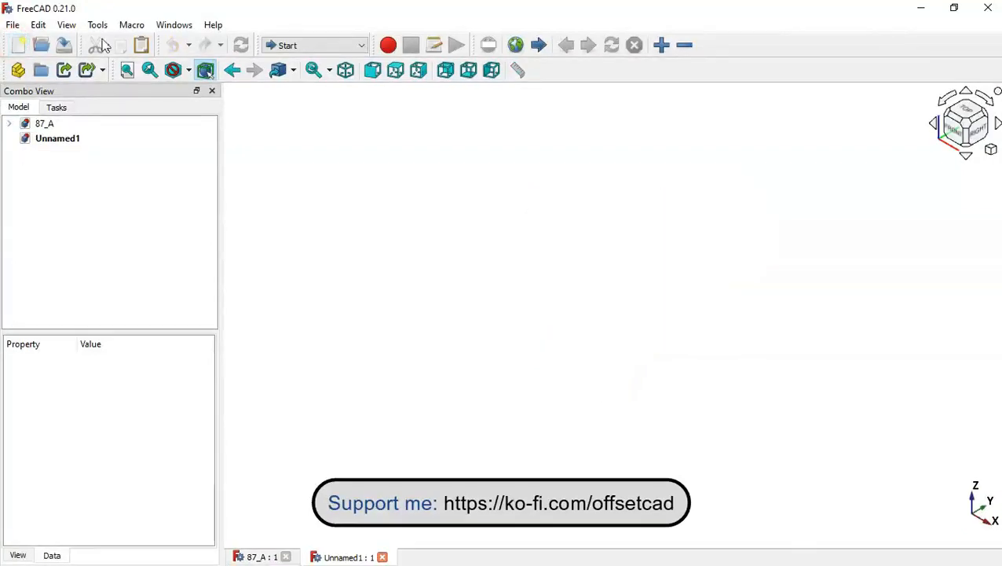
pyautogui.click(322, 45)
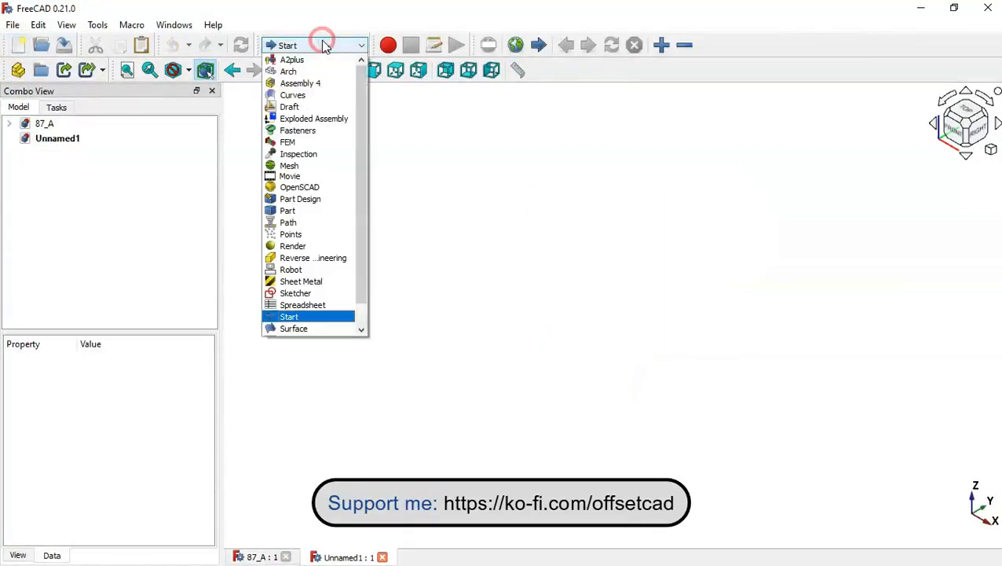
pyautogui.click(322, 201)
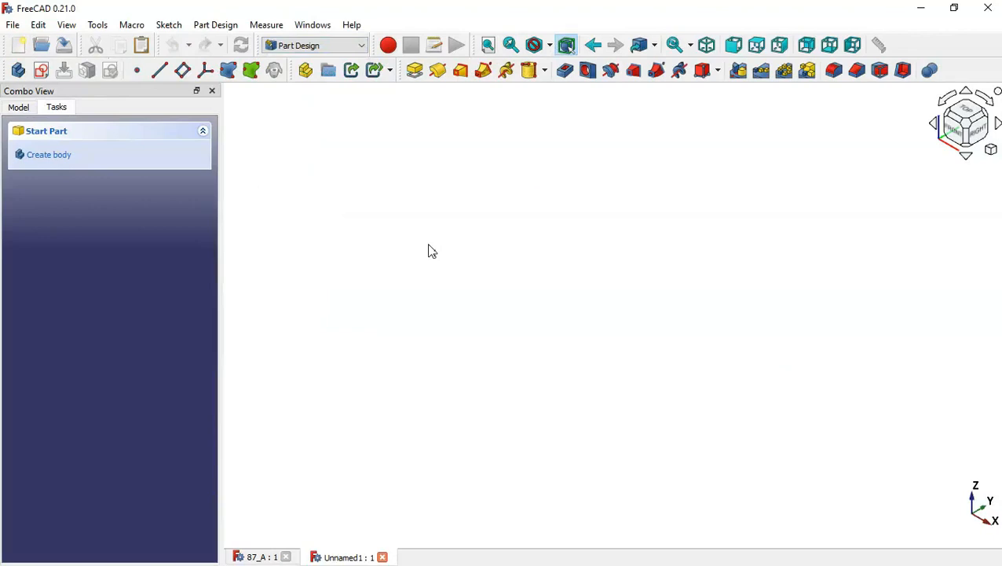
pyautogui.hotkey('ctrl', 'Tab')
pyautogui.moveTo(482, 306); pyautogui.dragTo(641, 279, button='middle')
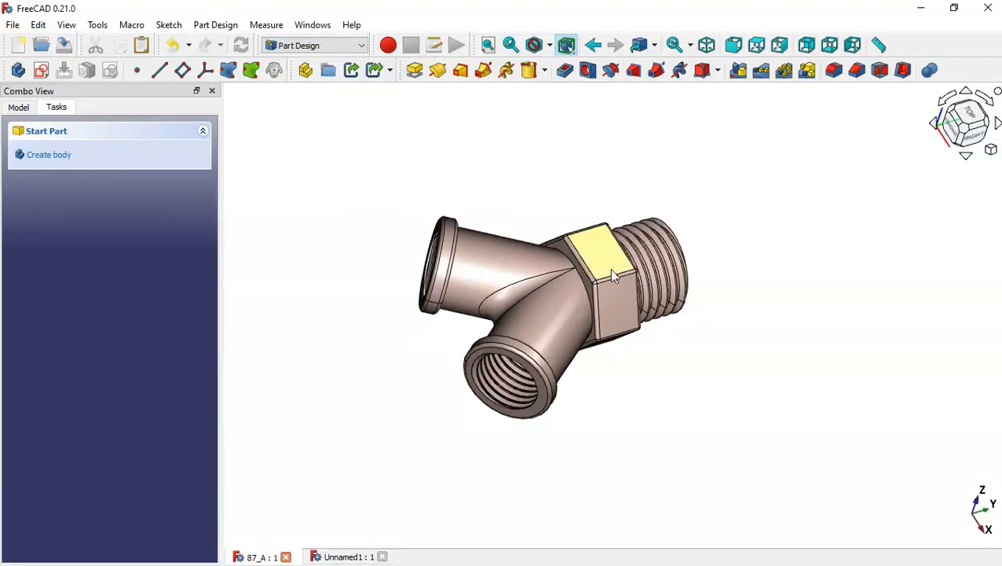
pyautogui.hotkey('ctrl', 'Tab')
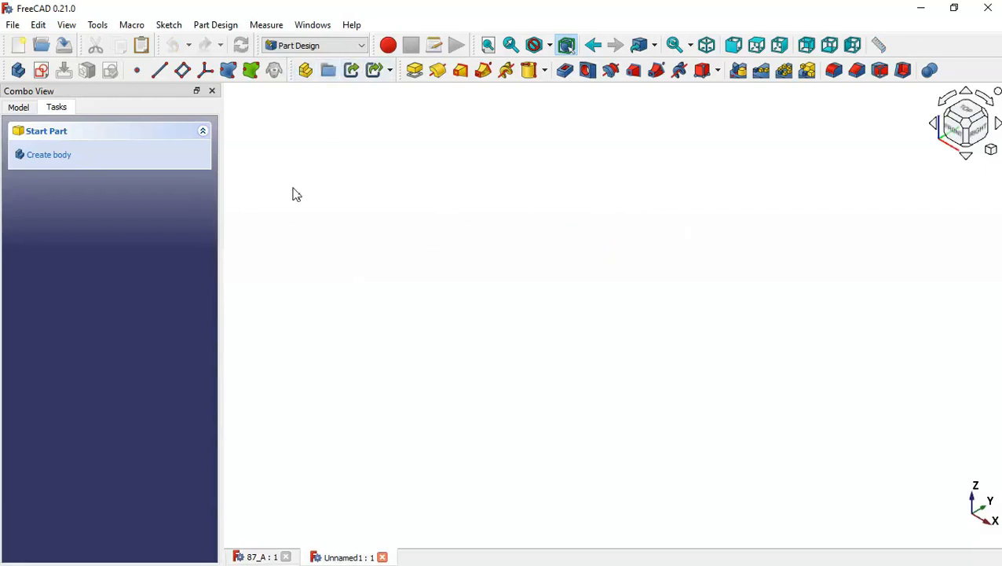
# - Create a body in the new document and start a sketch on its XZ-plane
pyautogui.click(63, 156)
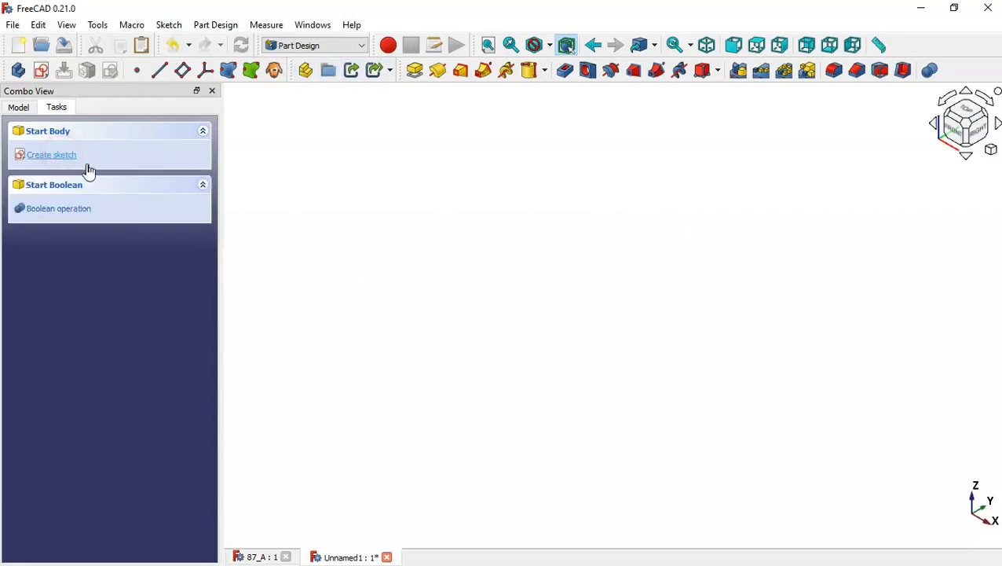
pyautogui.click(51, 156)
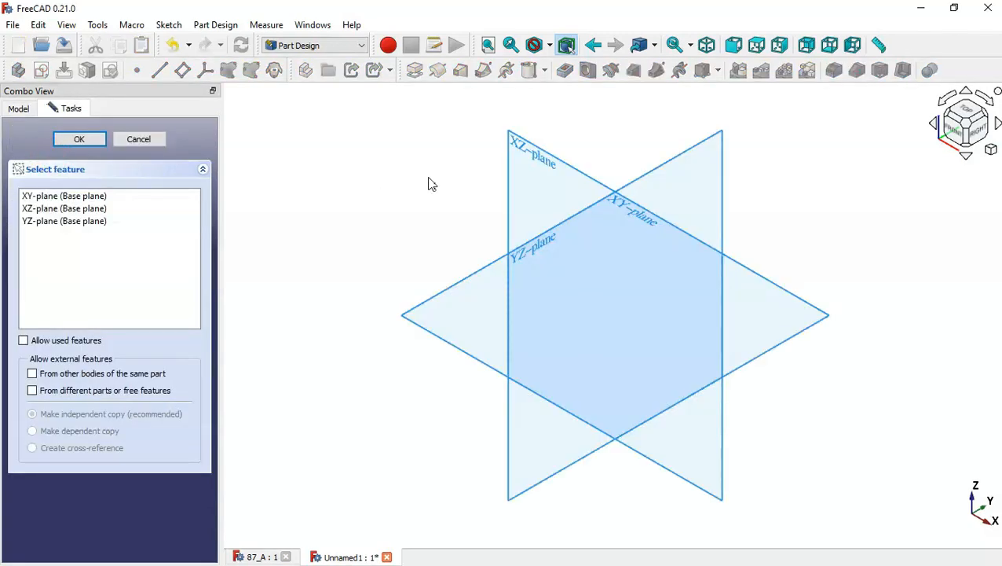
pyautogui.click(527, 150)
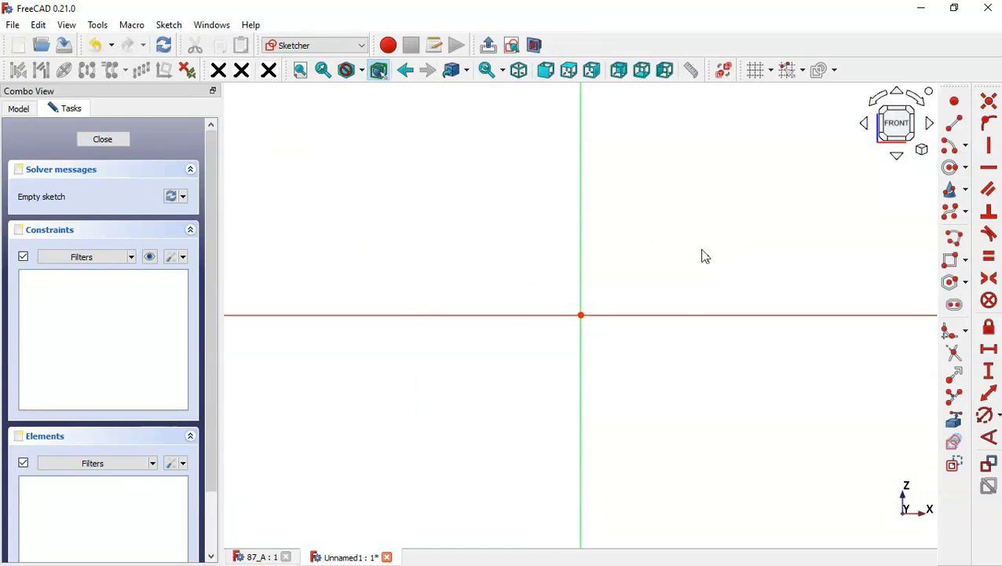
pyautogui.scroll(-5, 422, 394)
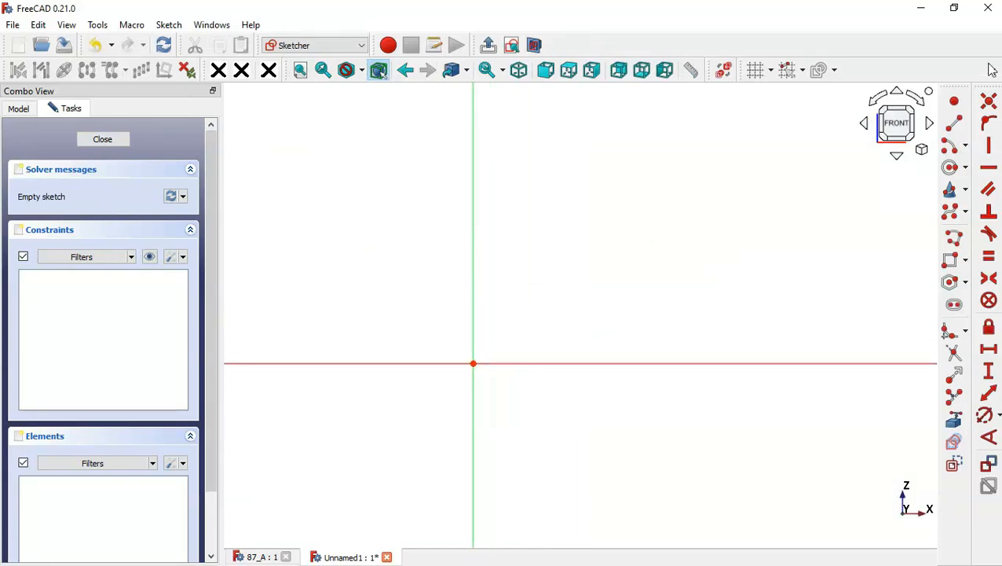
# - Sketch a hexagon about 3 mm across flats centred on the origin and constrain its upper edge horizontal
pyautogui.click(967, 284)
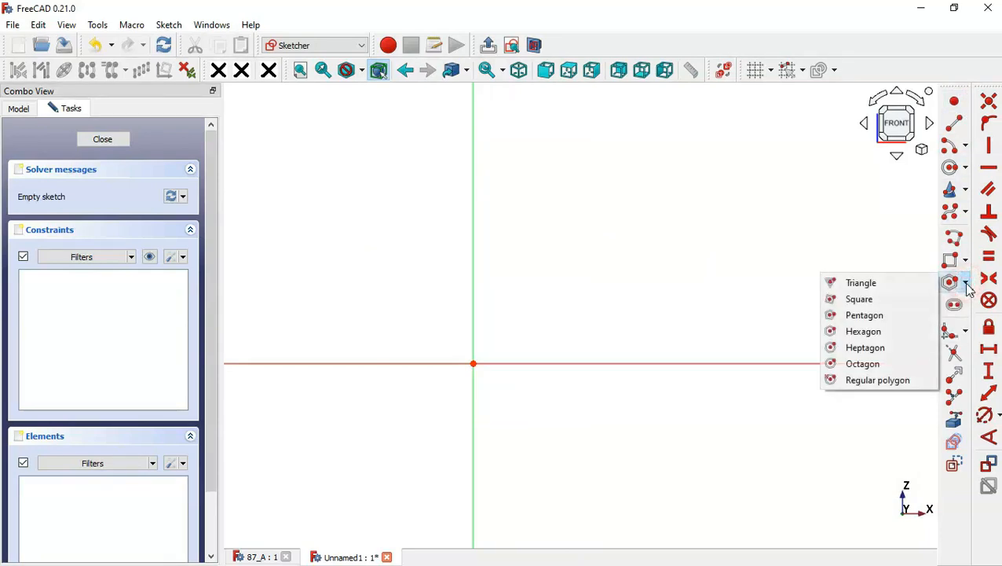
pyautogui.click(870, 333)
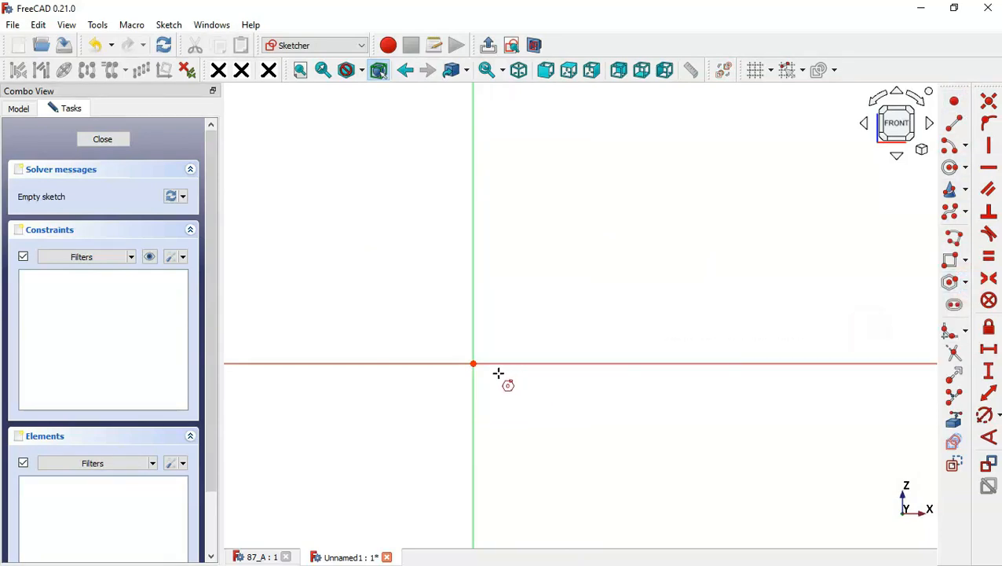
pyautogui.click(472, 363)
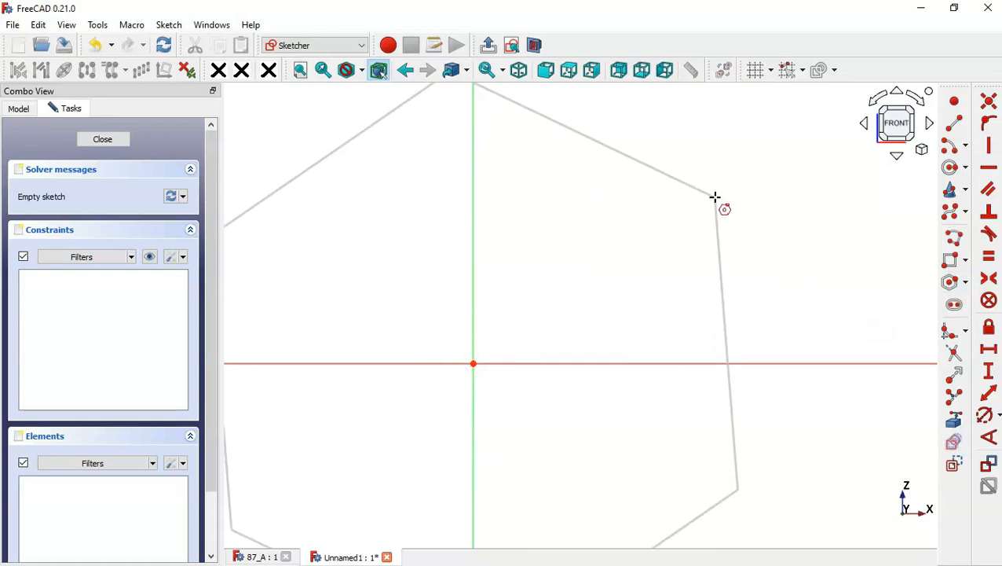
pyautogui.click(652, 152)
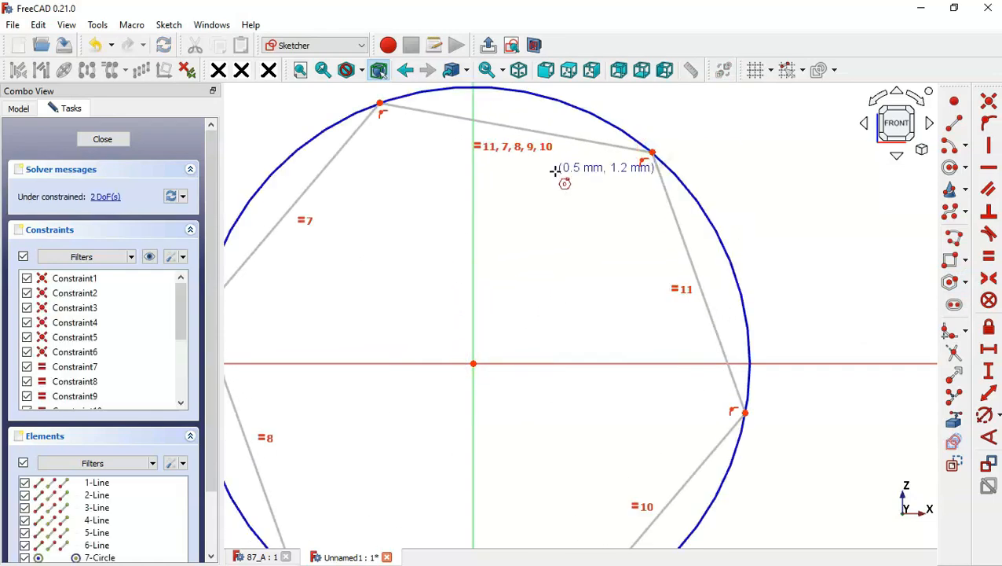
pyautogui.scroll(-2, 556, 171)
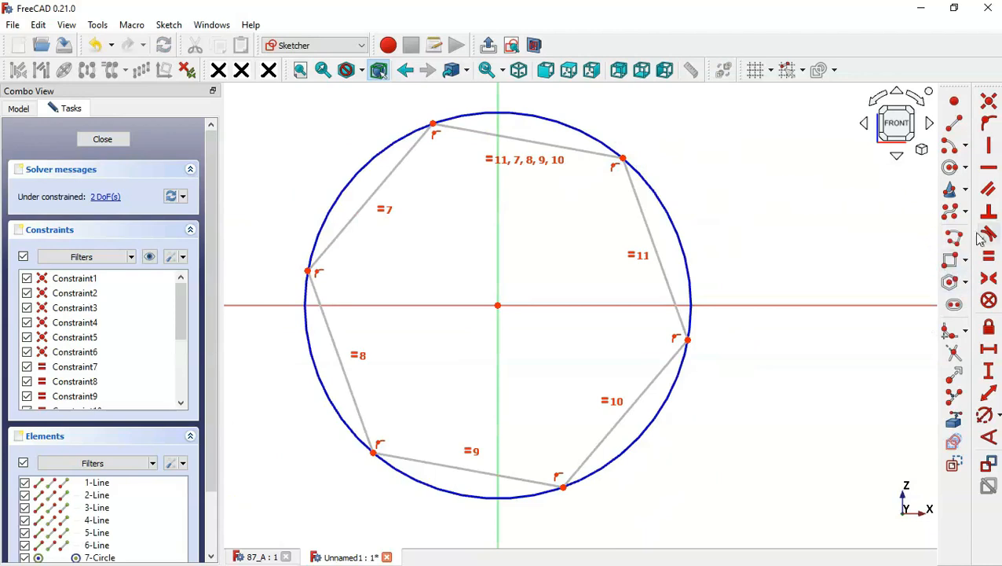
pyautogui.click(987, 166)
pyautogui.click(538, 144)
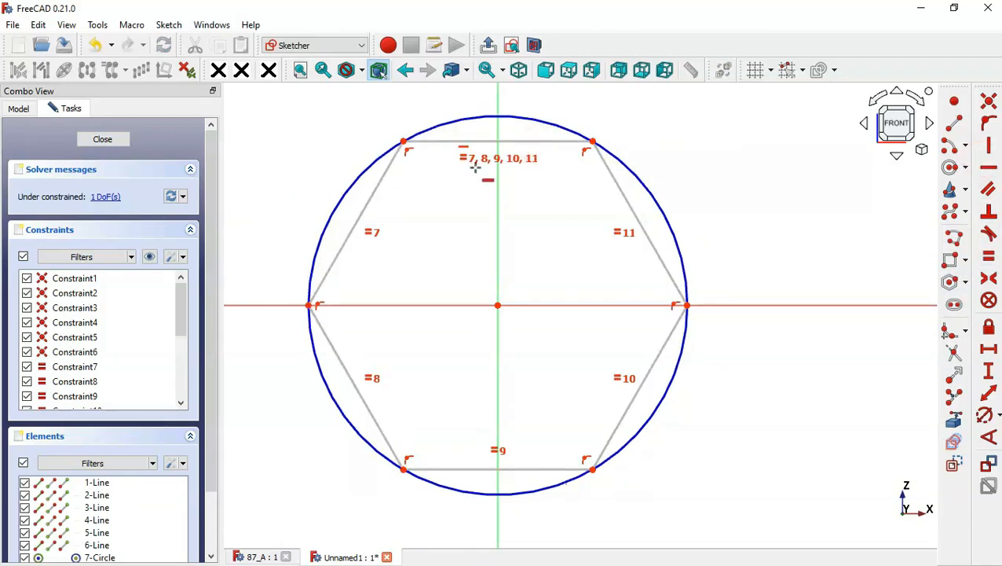
# - Set the vertical distance between the hexagon's upper and lower edges to 32 mm and finish the sketch
pyautogui.scroll(-3, 499, 206)
pyautogui.scroll(2, 470, 163)
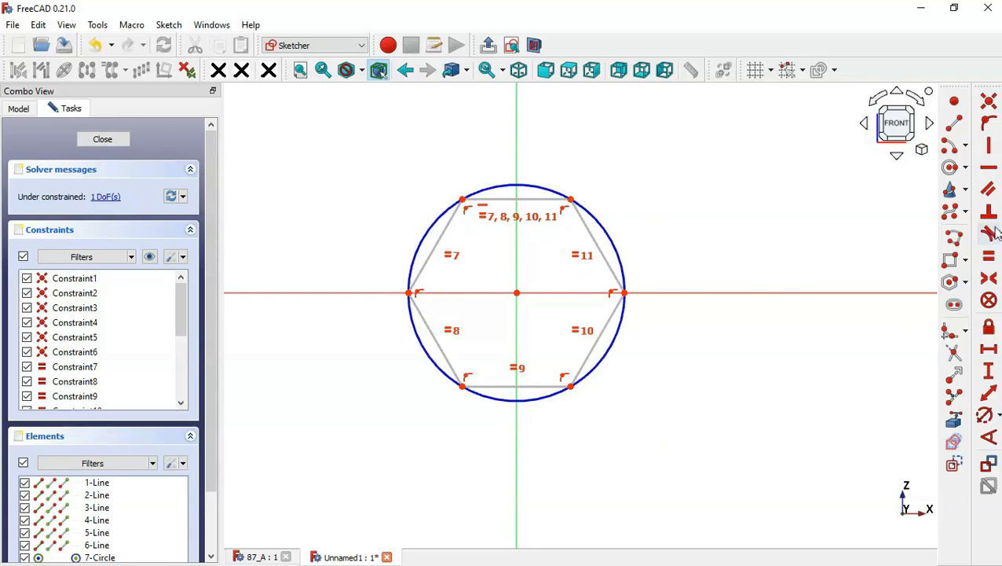
pyautogui.click(990, 373)
pyautogui.click(568, 385)
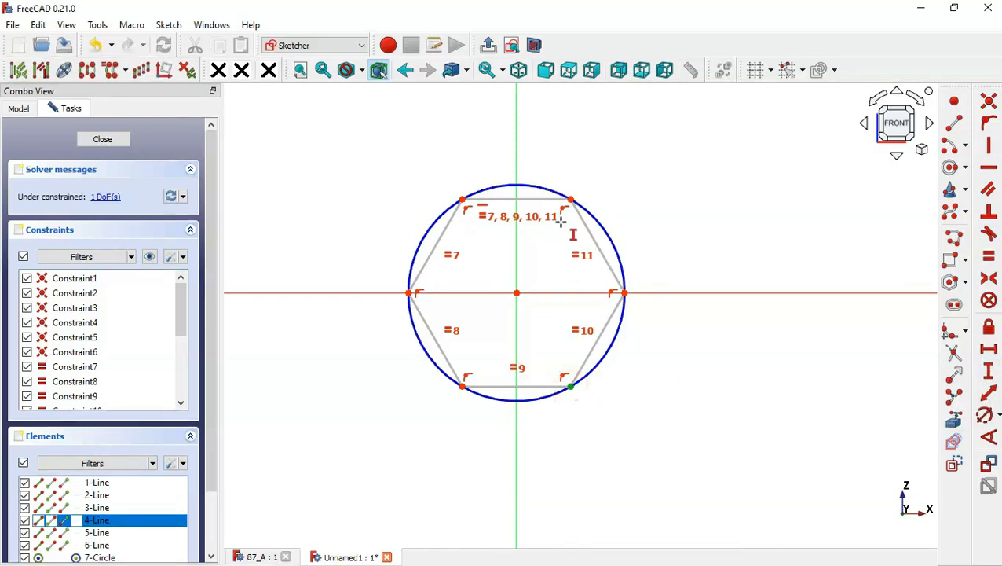
pyautogui.click(570, 196)
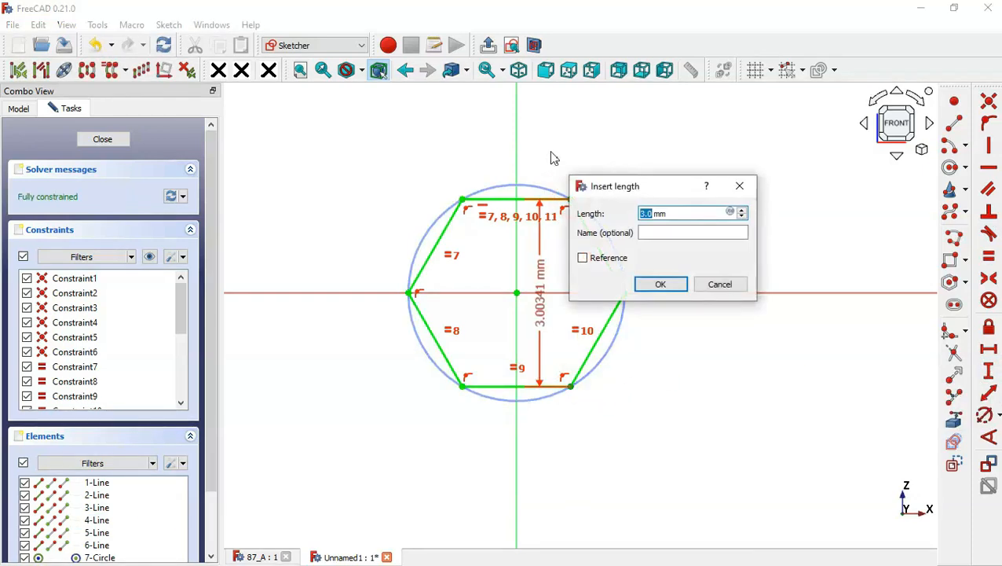
pyautogui.write('32')
pyautogui.press('Return')
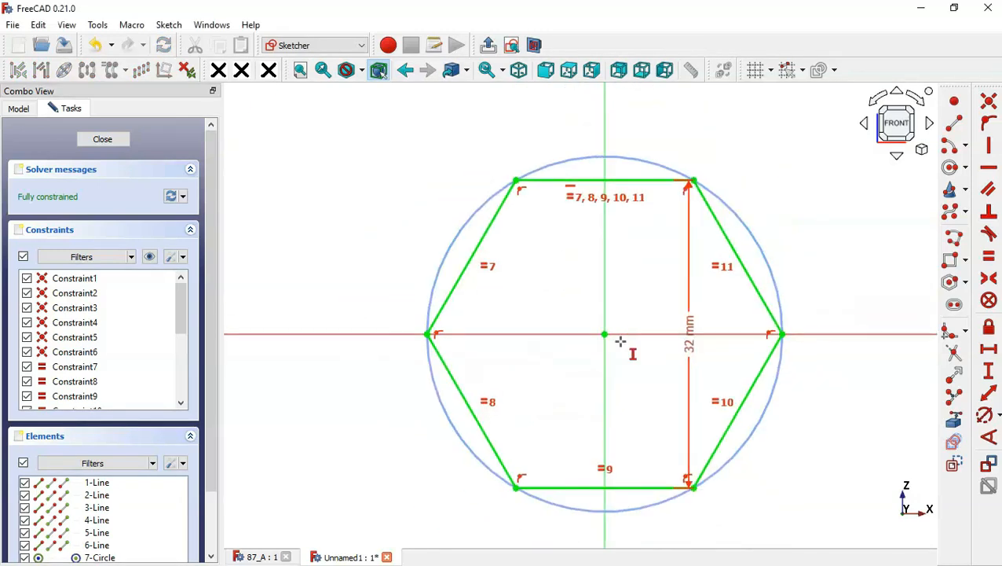
pyautogui.click(487, 46)
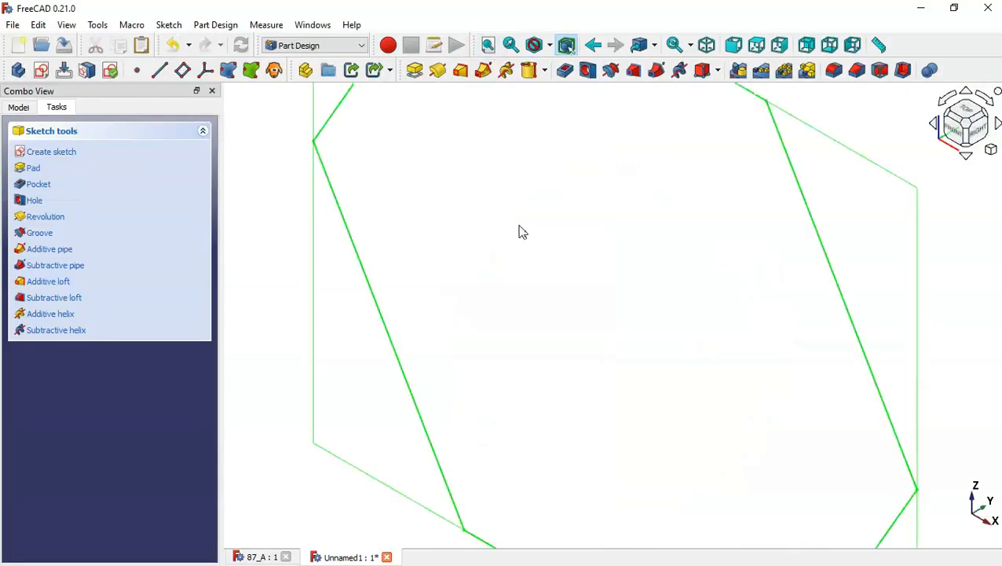
# - Pad the hexagon sketch to a length of 15 mm
pyautogui.click(415, 71)
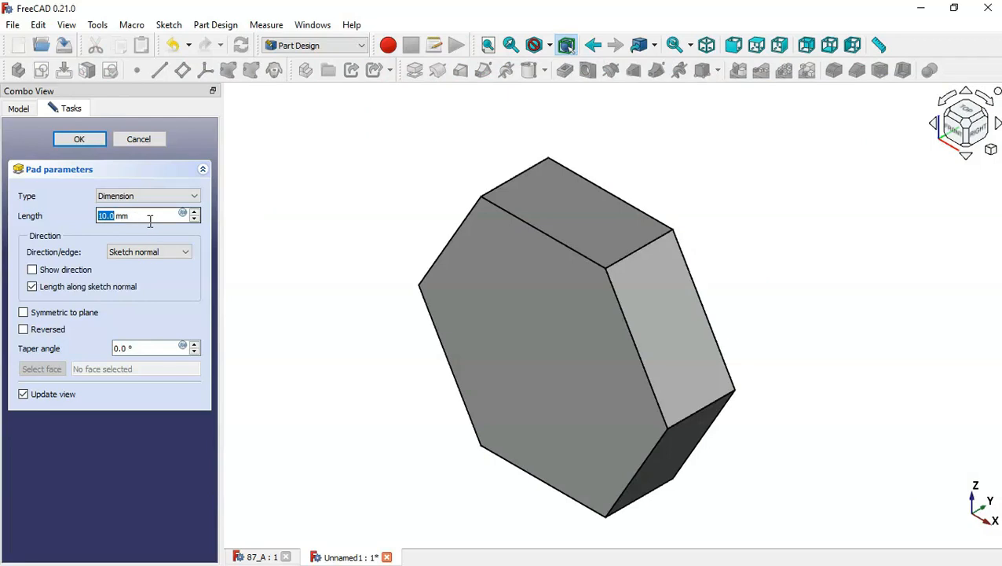
pyautogui.moveTo(149, 221); pyautogui.dragTo(86, 223)
pyautogui.write('15')
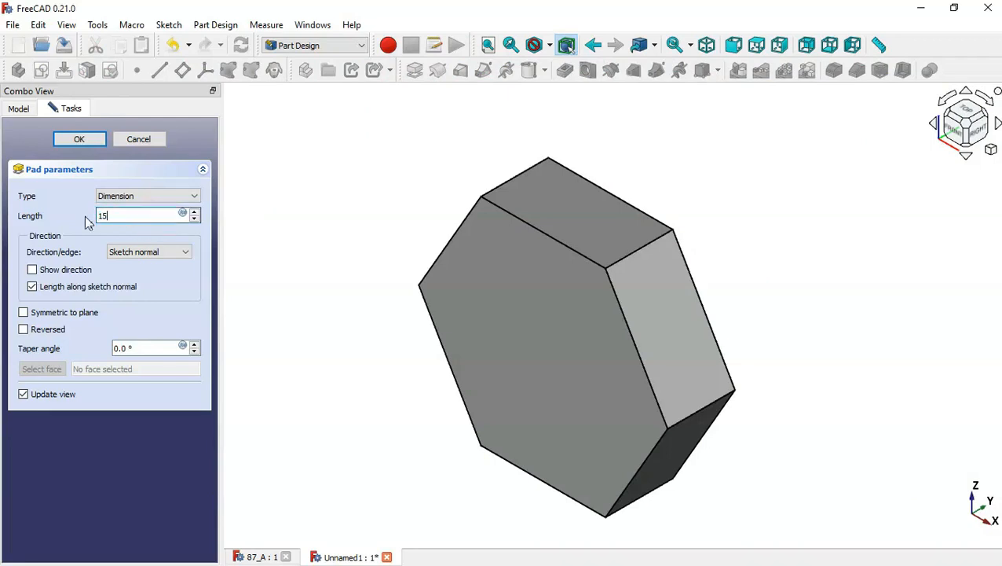
pyautogui.press('Return')
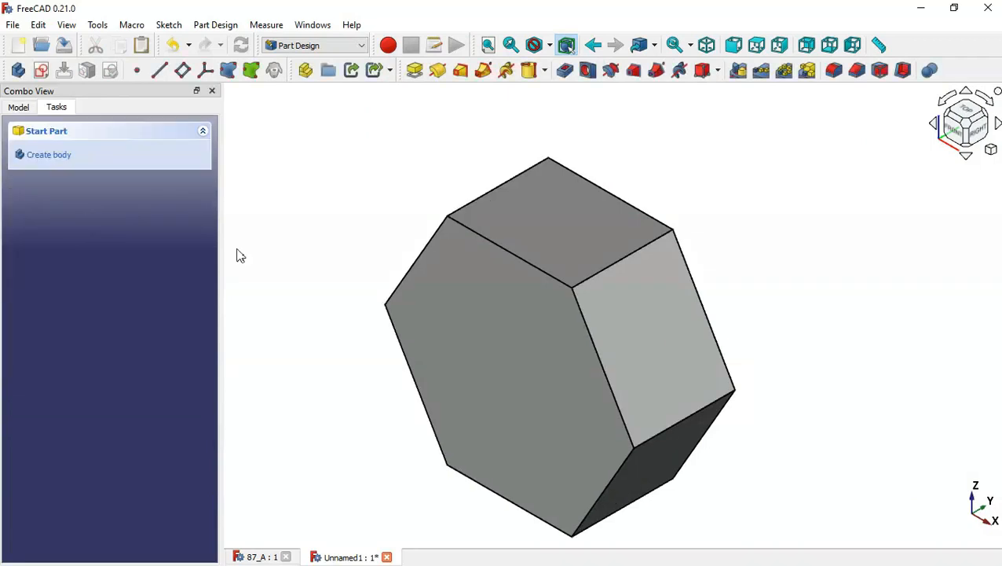
pyautogui.scroll(-3, 393, 272)
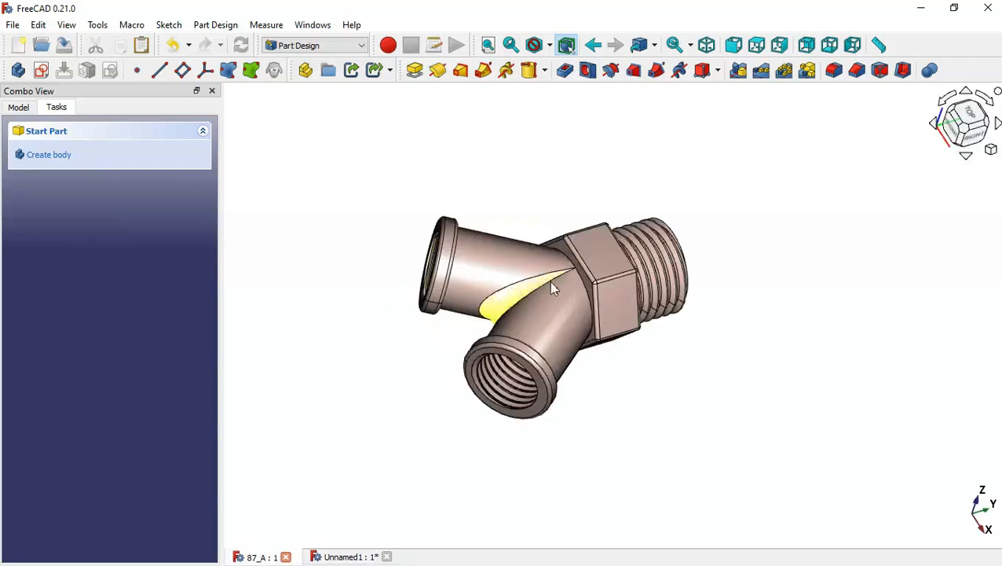
pyautogui.scroll(2, 600, 262)
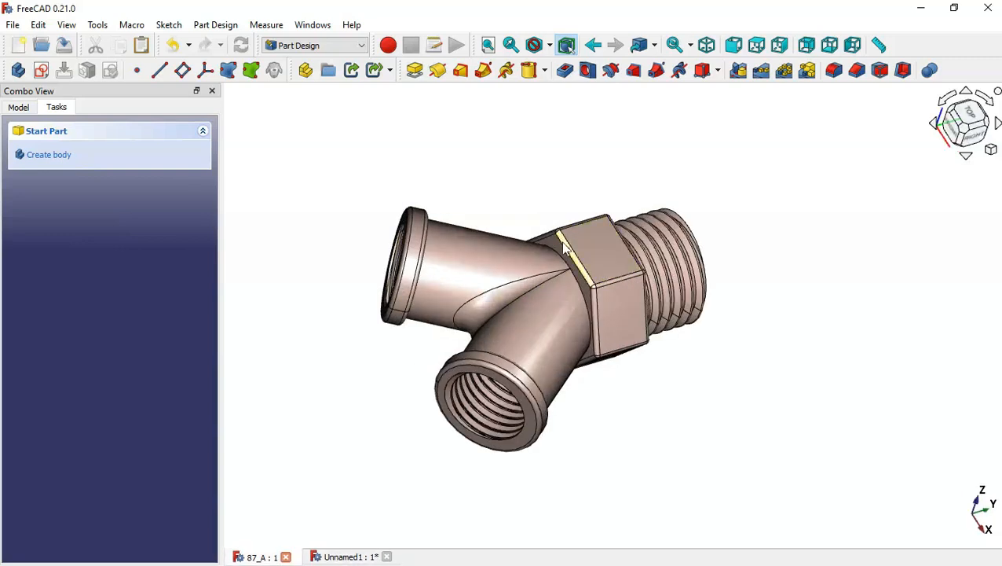
pyautogui.moveTo(604, 264); pyautogui.dragTo(706, 289, button='middle')
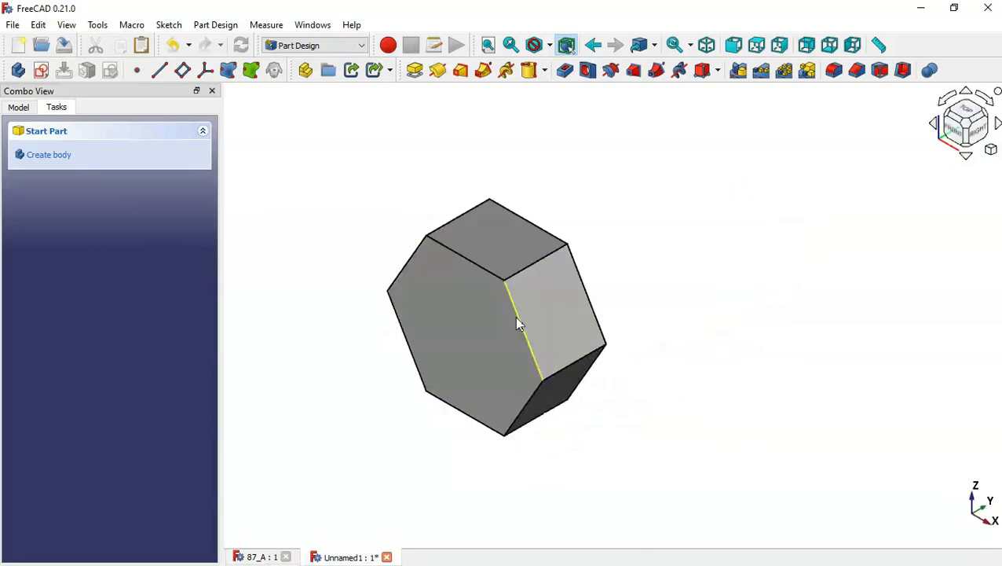
# - Fillet all edges of the hexagonal block with a 1 mm radius
pyautogui.click(468, 353)
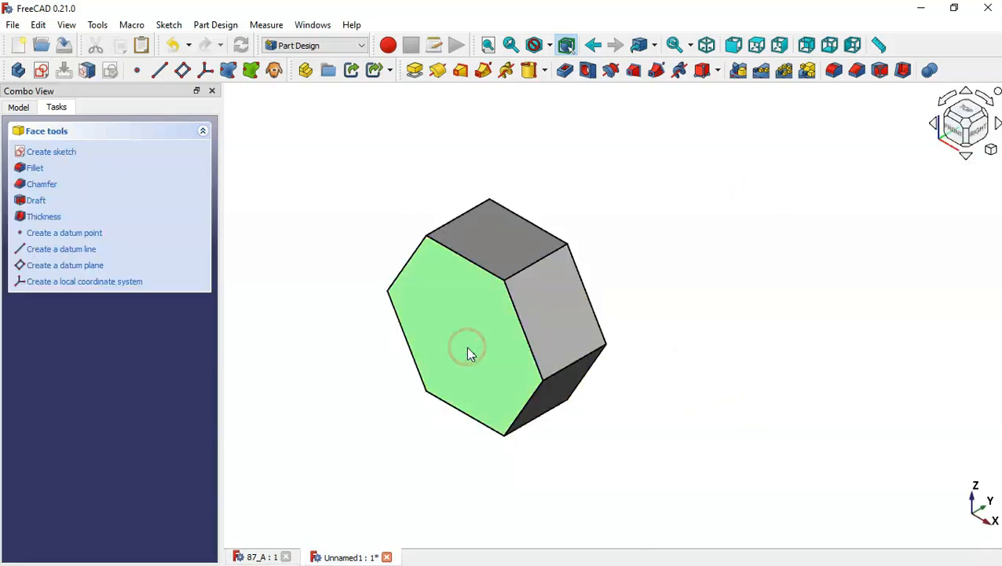
pyautogui.click(834, 71)
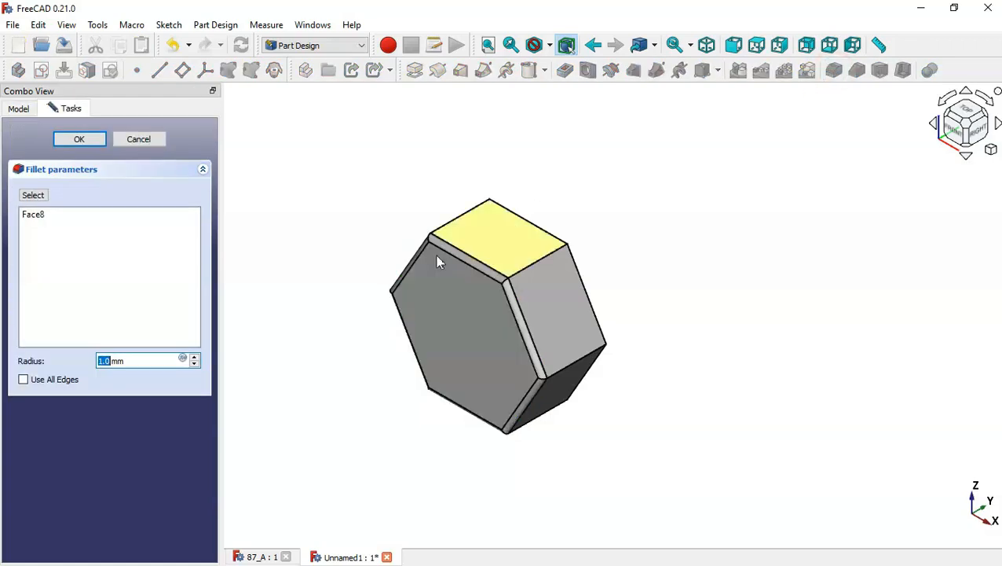
pyautogui.click(61, 383)
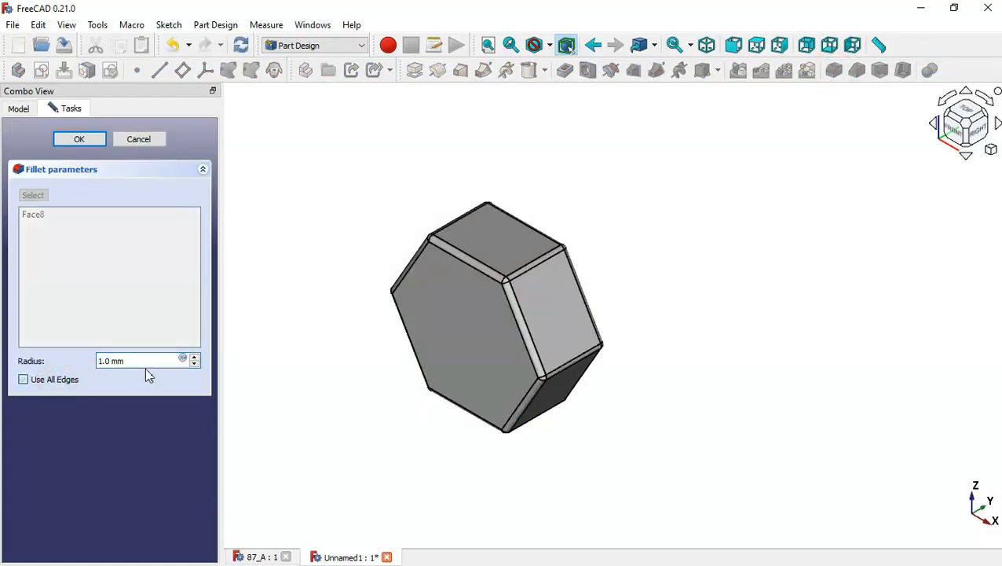
pyautogui.moveTo(727, 335); pyautogui.dragTo(626, 351, button='middle')
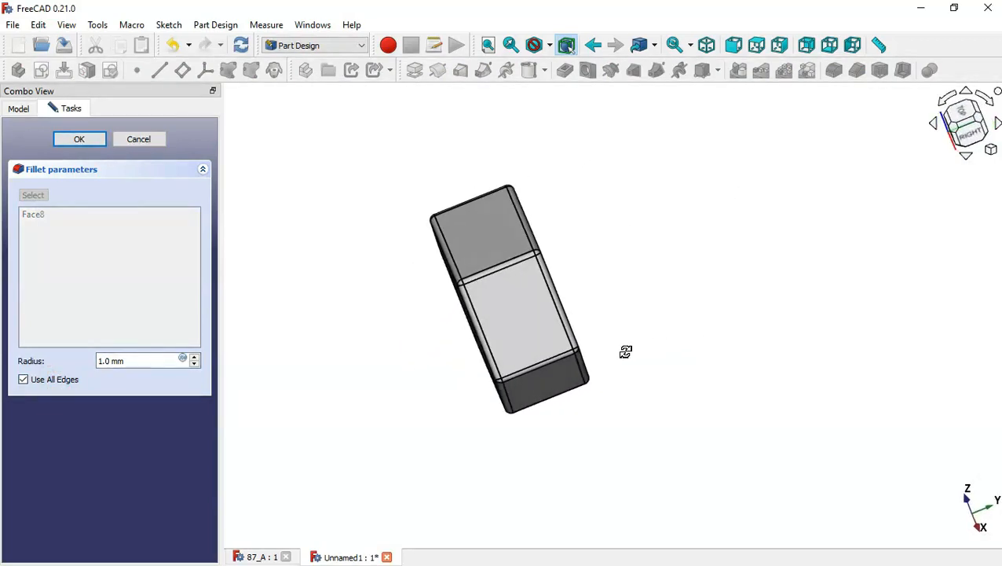
pyautogui.press('Home')
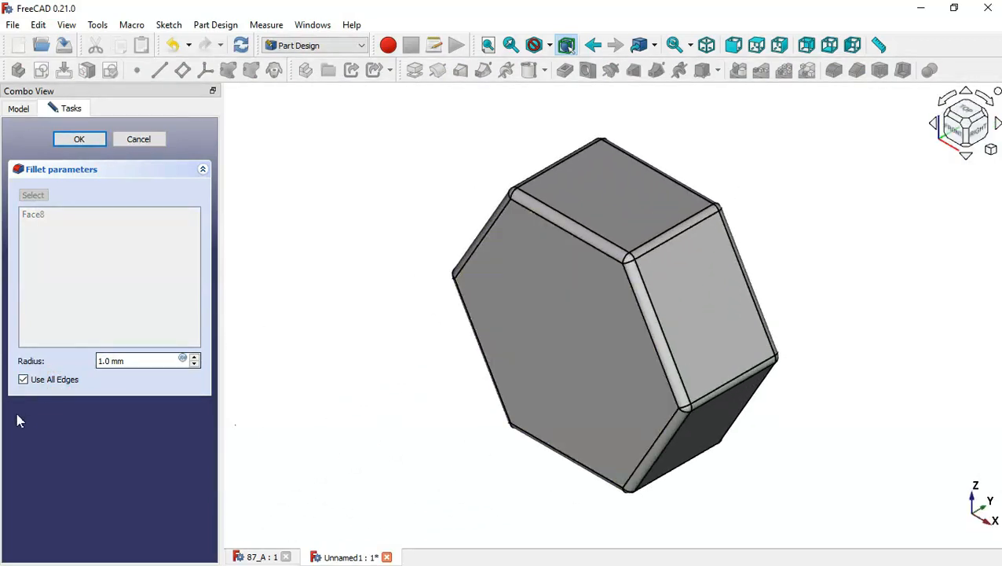
pyautogui.click(80, 137)
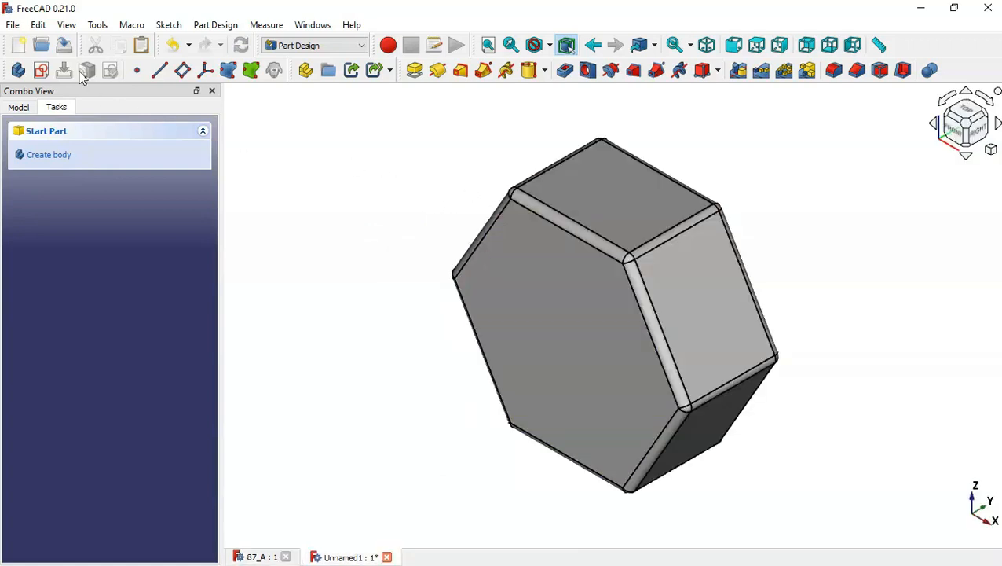
# - In section view on the XY plane, sketch a polyline from the origin: about 29 mm down the vertical axis, about 45 mm diagonally down-right
pyautogui.click(42, 70)
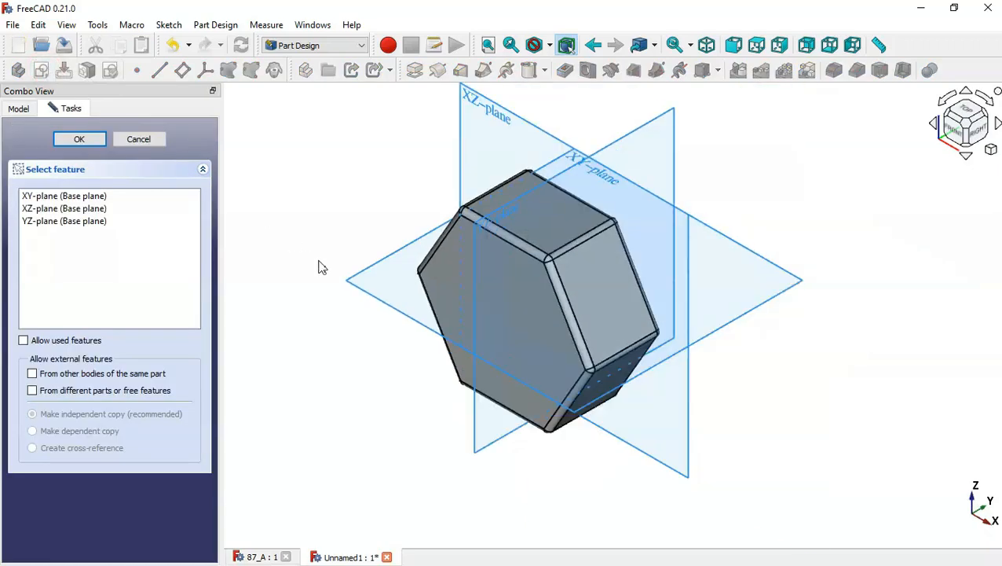
pyautogui.click(743, 245)
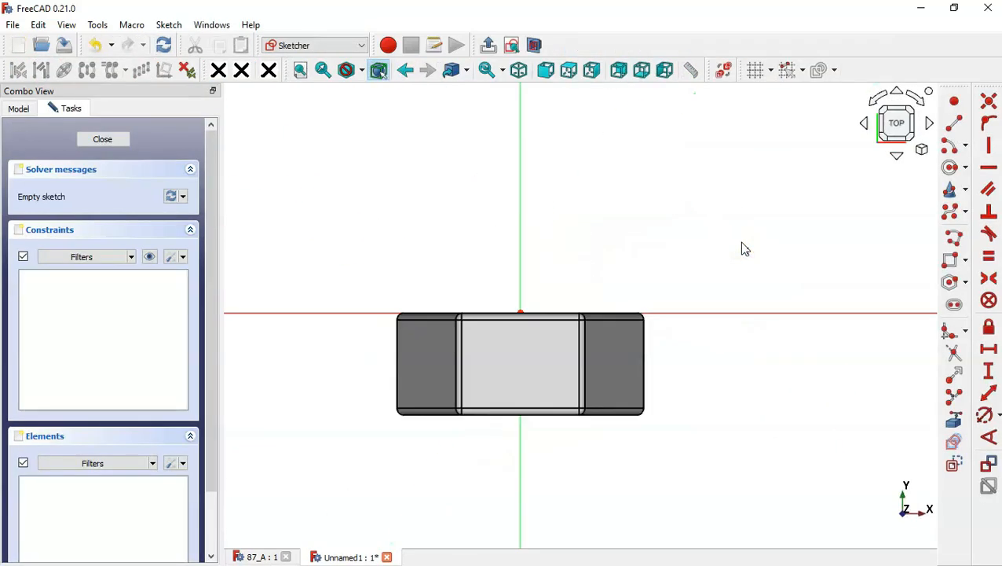
pyautogui.click(534, 44)
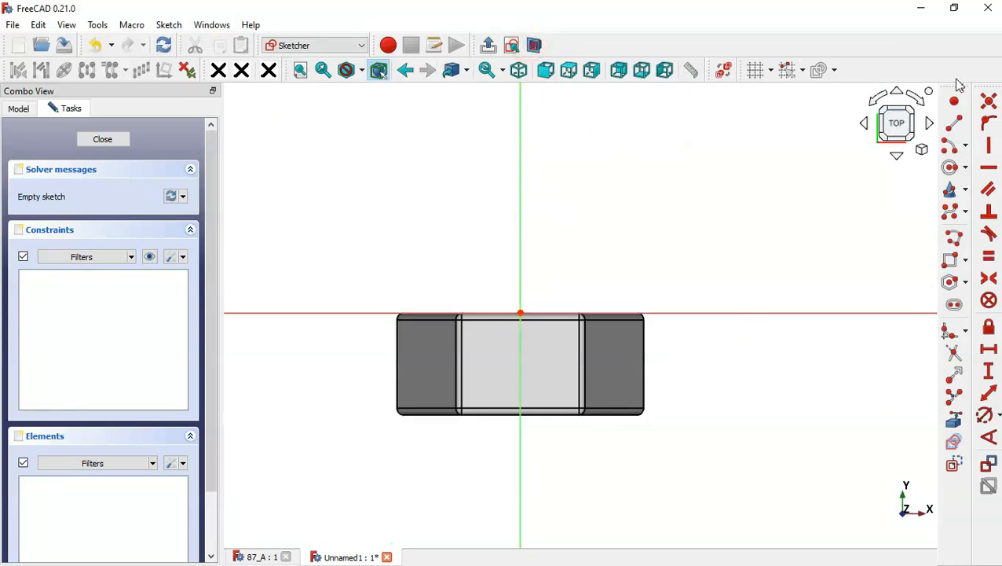
pyautogui.click(957, 245)
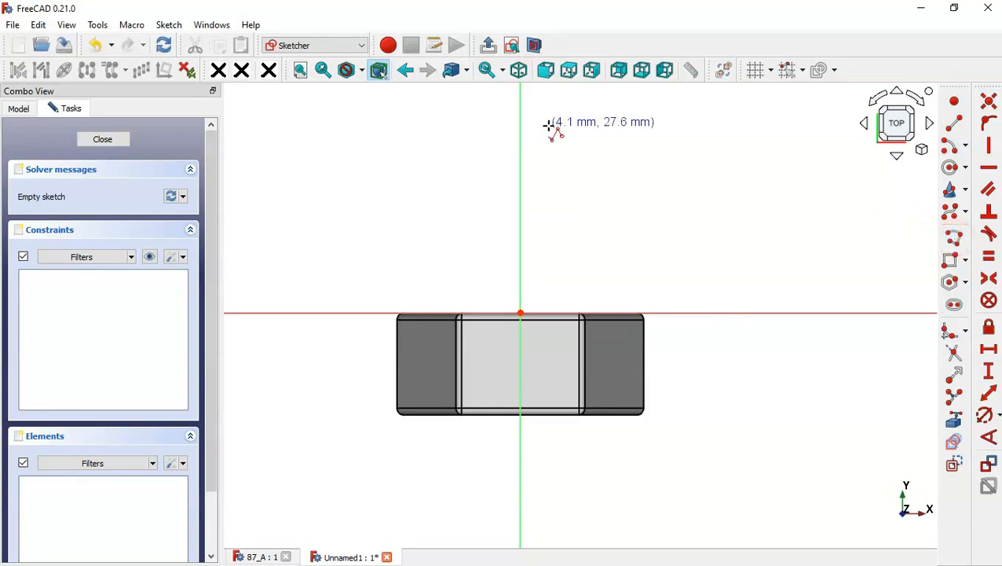
pyautogui.scroll(-8, 550, 126)
pyautogui.scroll(4, 555, 157)
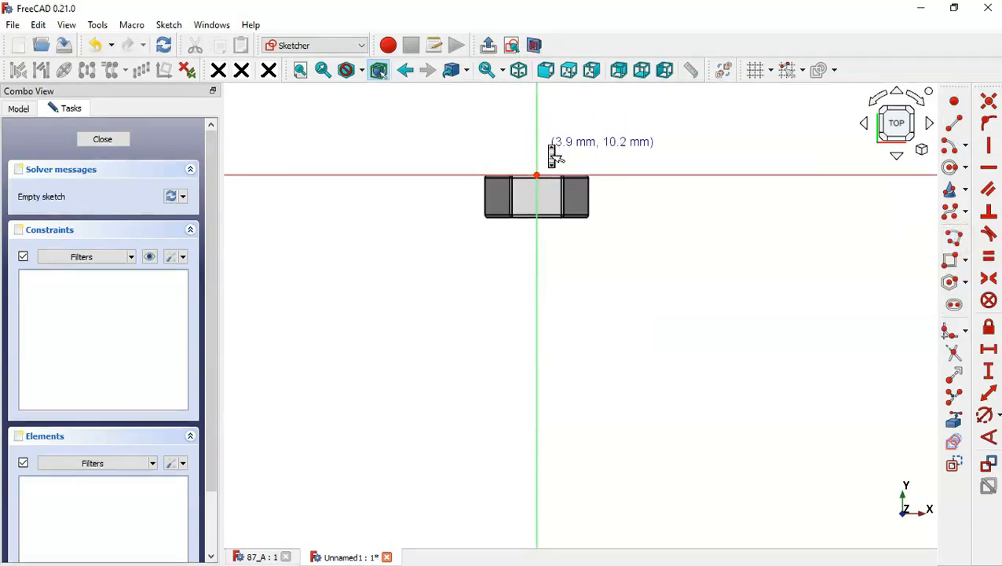
pyautogui.scroll(1, 548, 200)
pyautogui.click(535, 182)
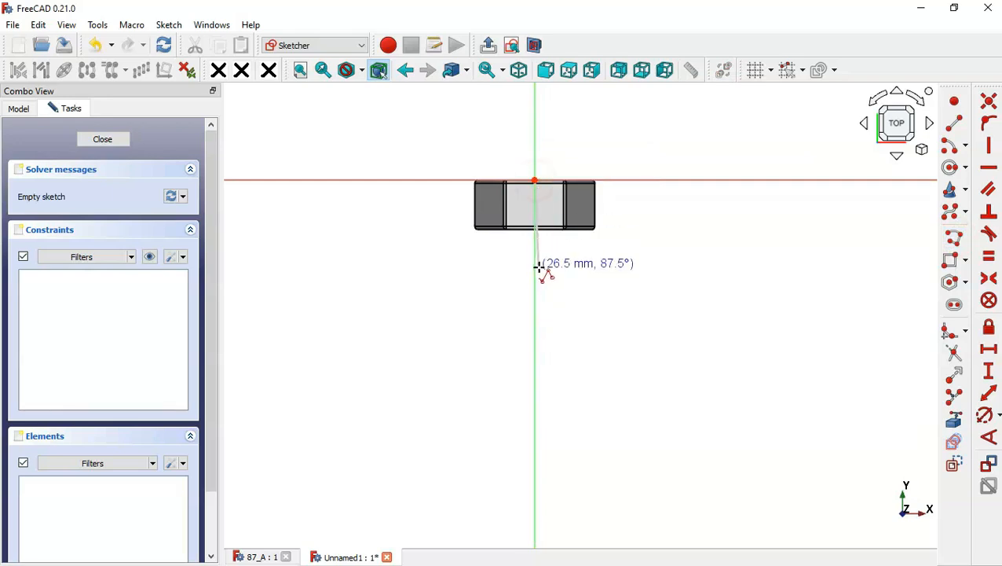
pyautogui.click(534, 276)
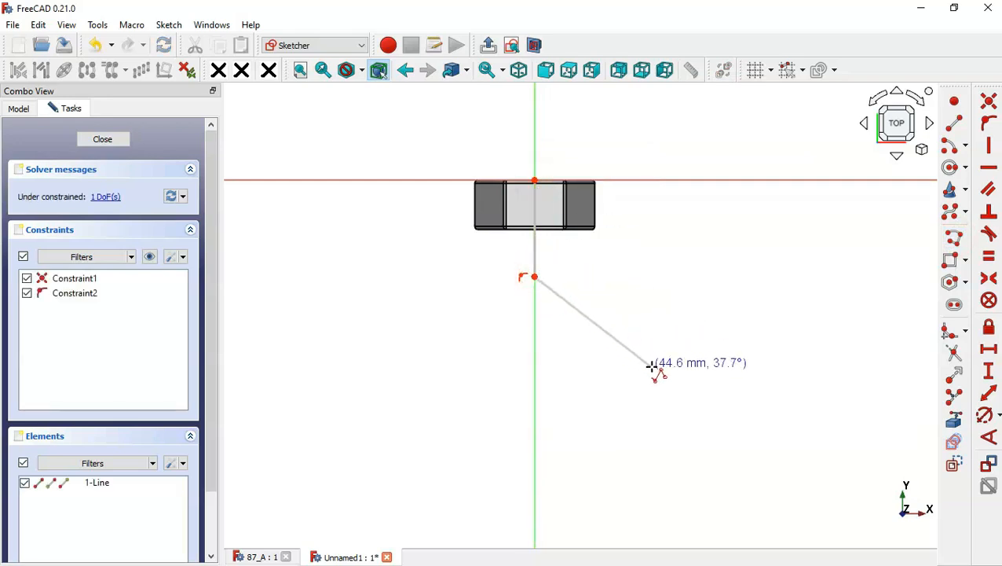
pyautogui.click(654, 365)
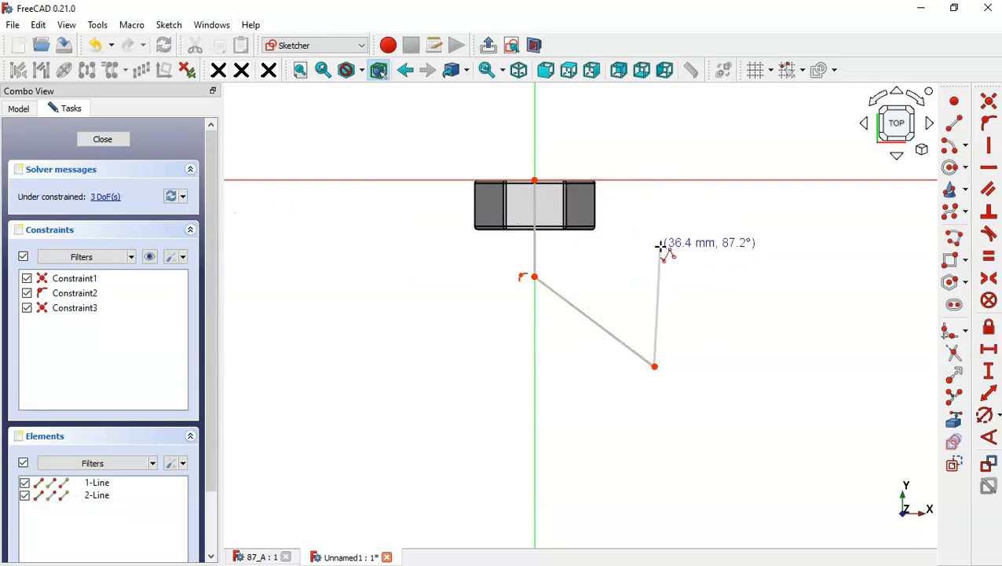
pyautogui.scroll(3, 591, 261)
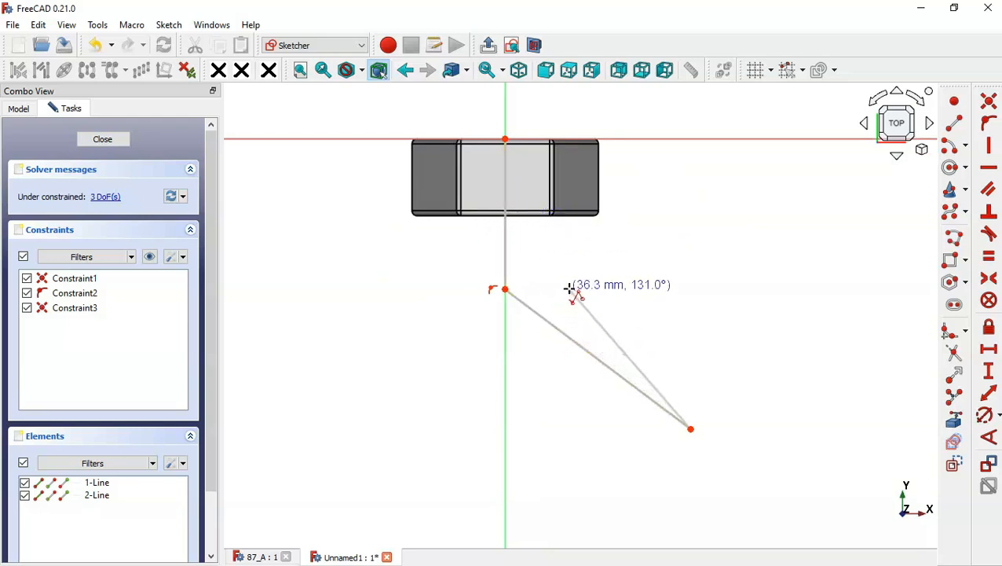
# - Dimension the vertical segment of the polyline with a length of 15 mm
pyautogui.click(989, 394)
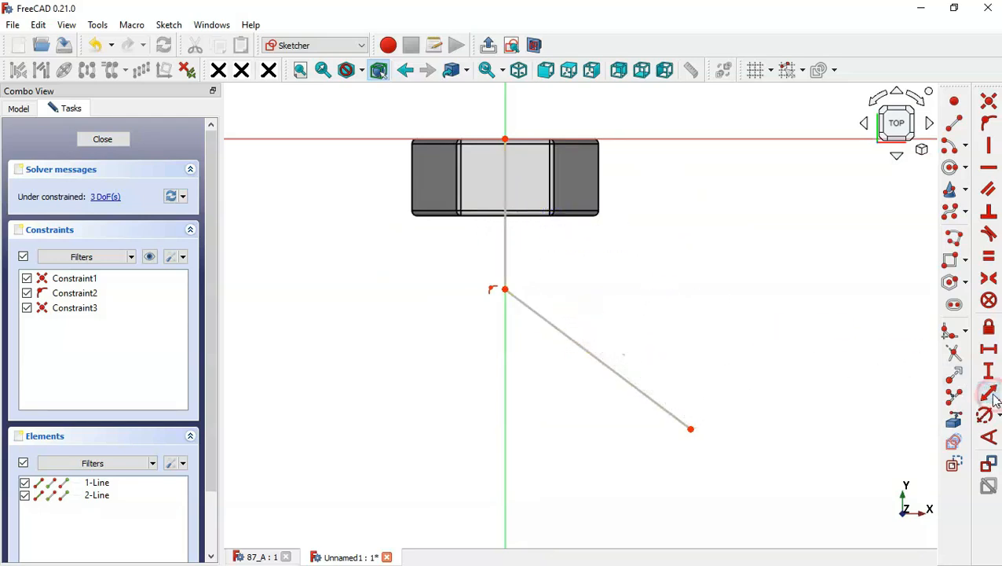
pyautogui.click(506, 225)
pyautogui.write('15')
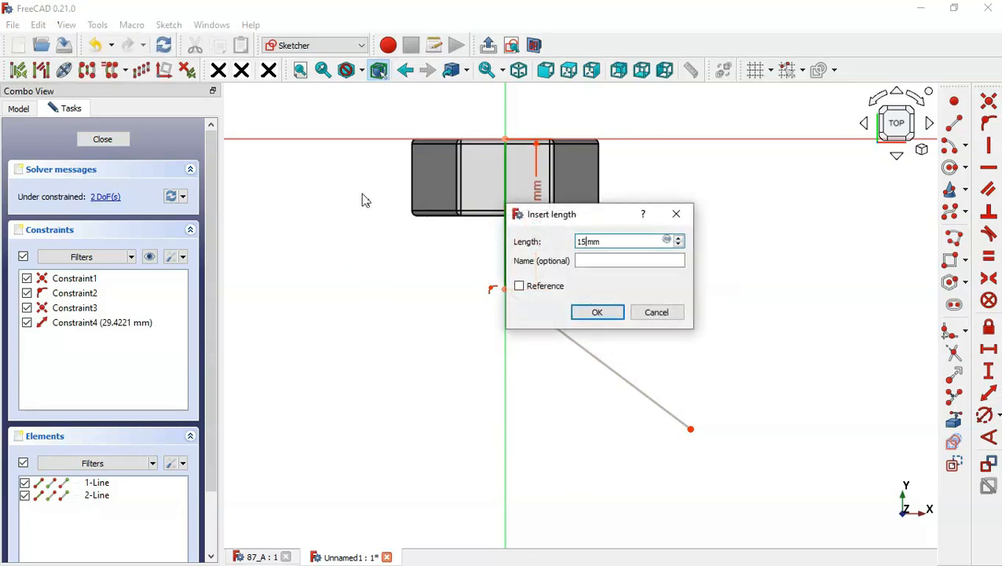
pyautogui.press('Return')
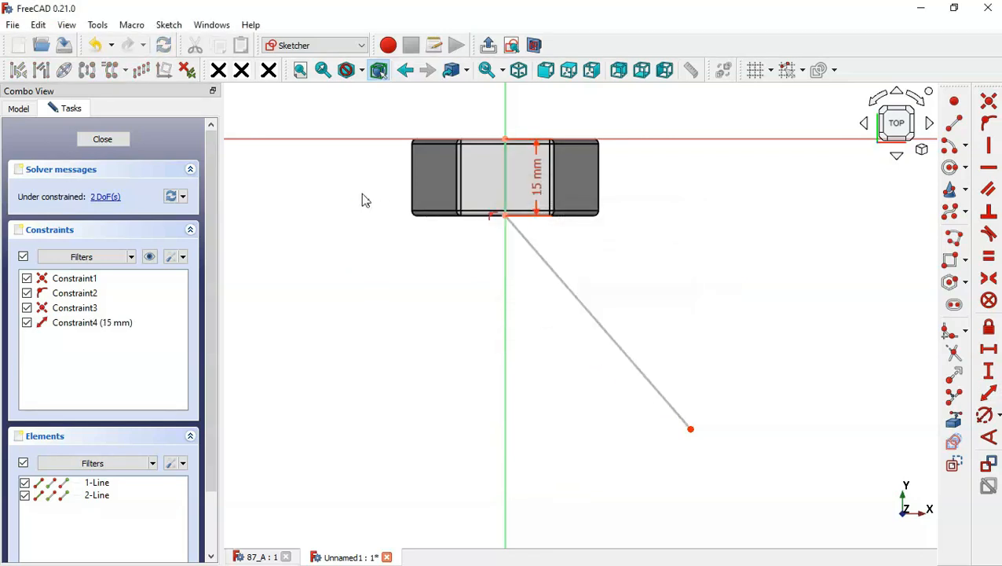
# - Dimension the diagonal segment of the polyline and set its length to 40 mm
pyautogui.click(604, 330)
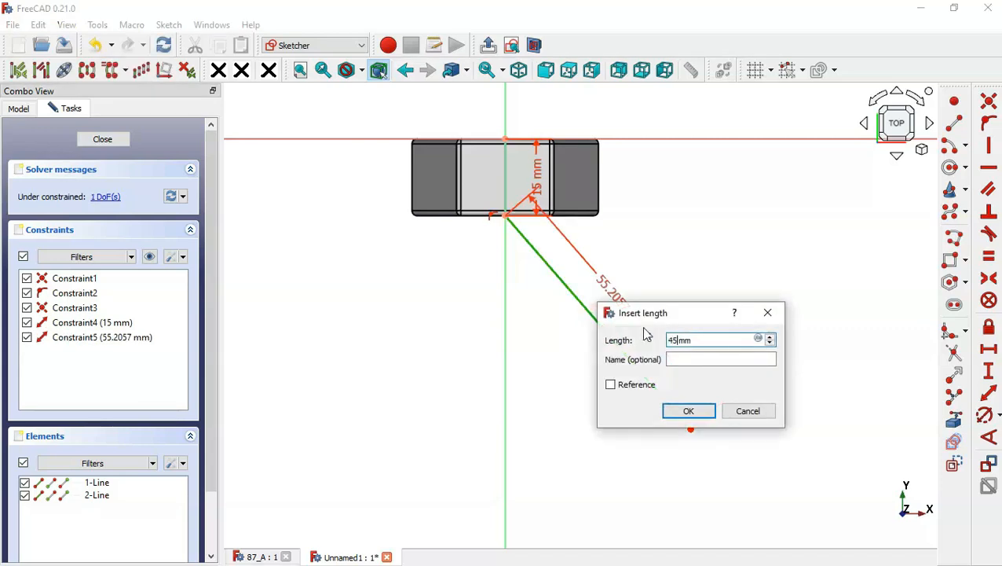
pyautogui.press('Return')
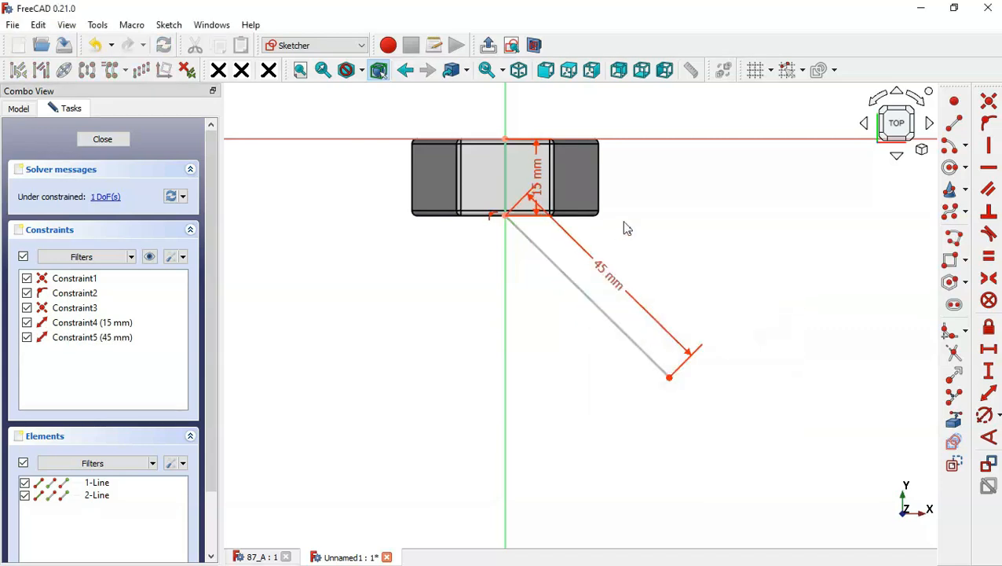
pyautogui.doubleClick(609, 283)
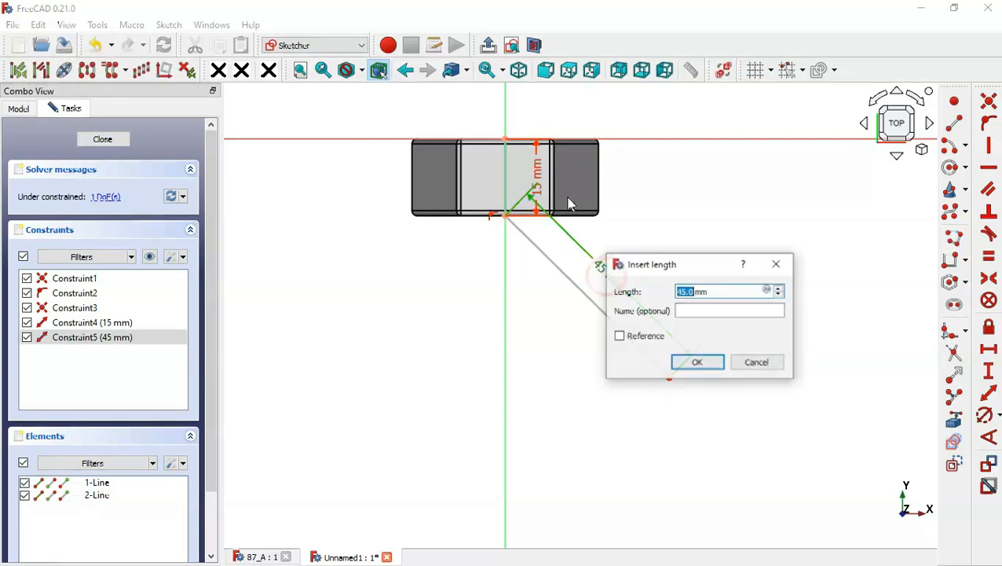
pyautogui.write('40')
pyautogui.press('Return')
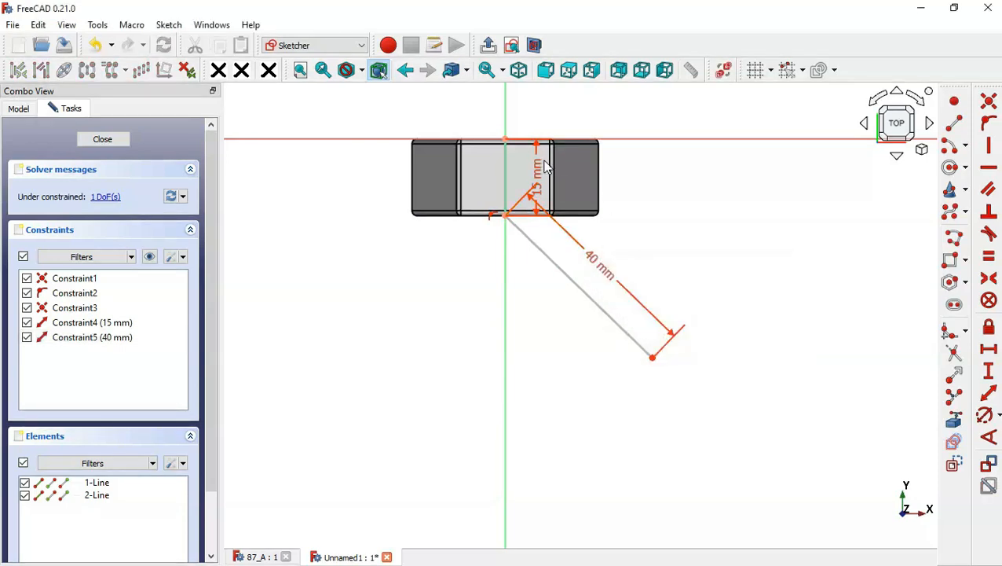
# - Set the angle between the vertical and diagonal segments to 145° and finish the sketch
pyautogui.scroll(1, 550, 170)
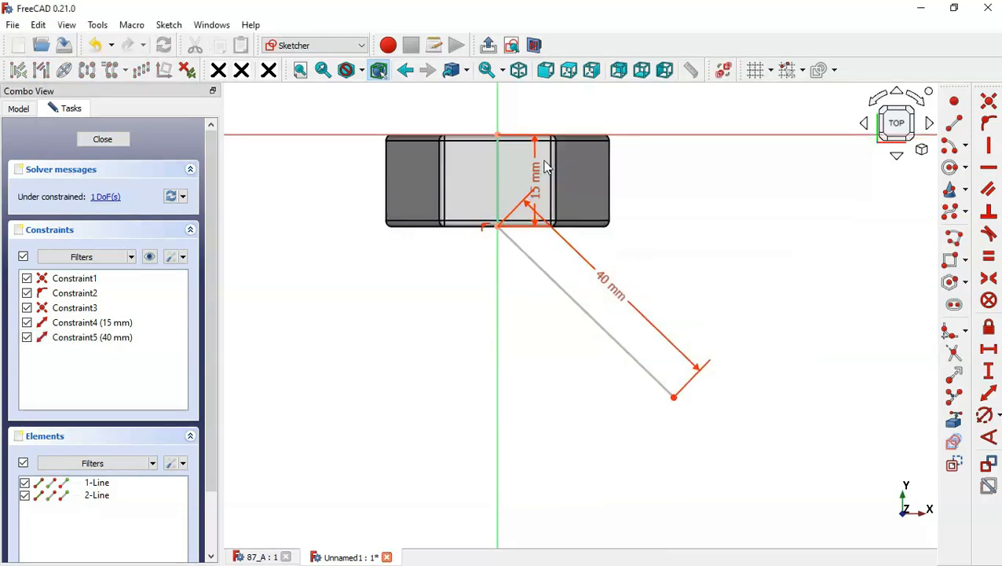
pyautogui.click(989, 438)
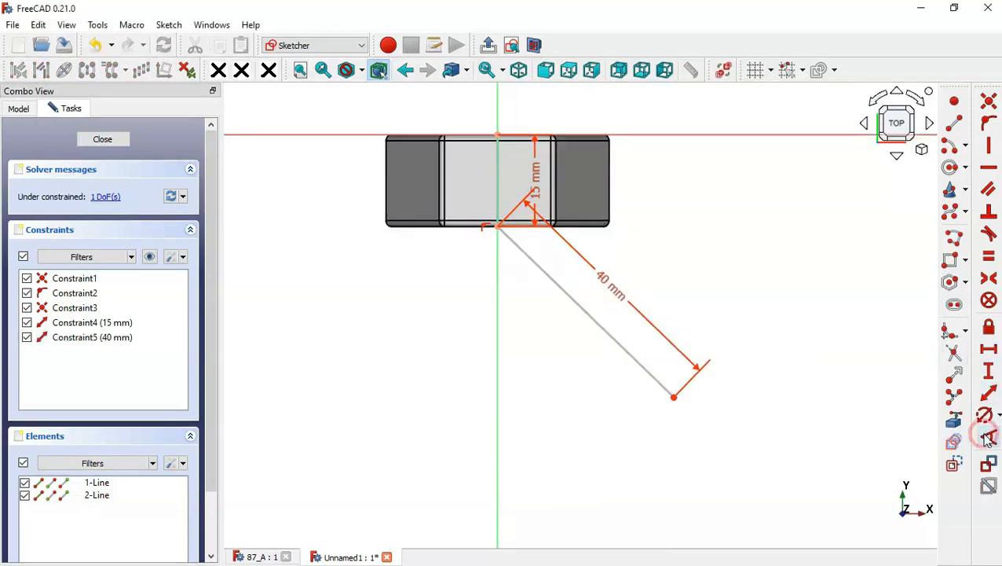
pyautogui.click(496, 202)
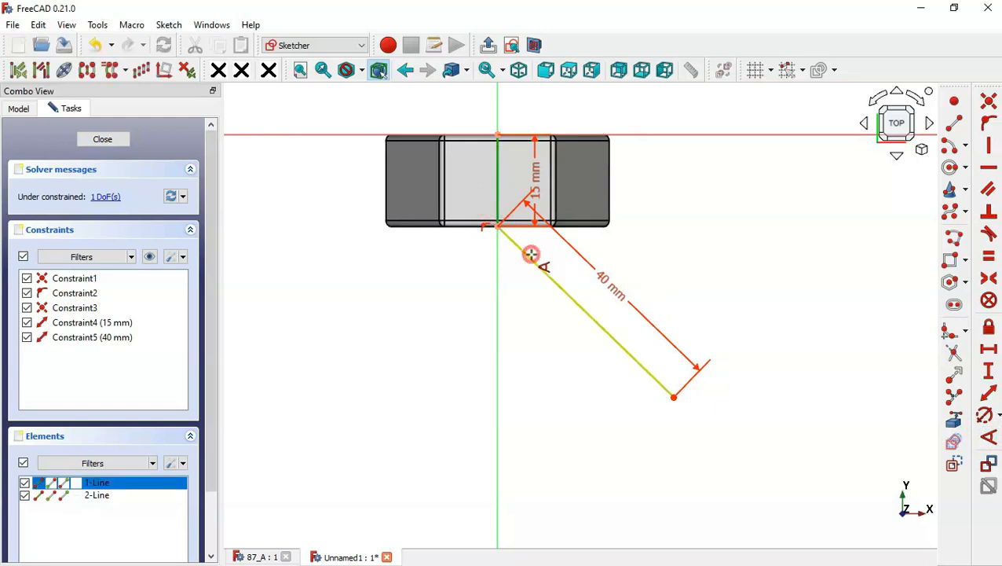
pyautogui.click(531, 253)
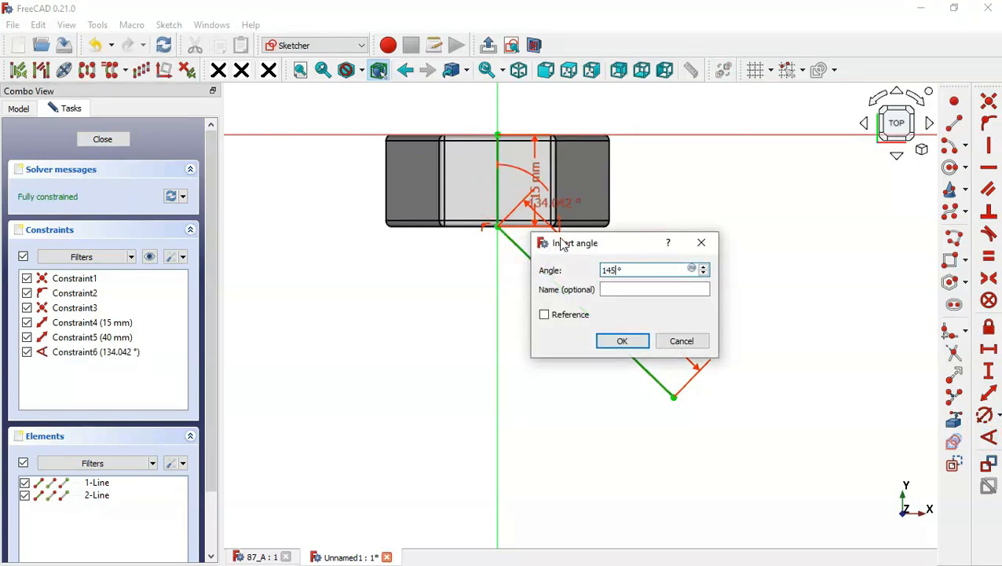
pyautogui.write('145')
pyautogui.press('Return')
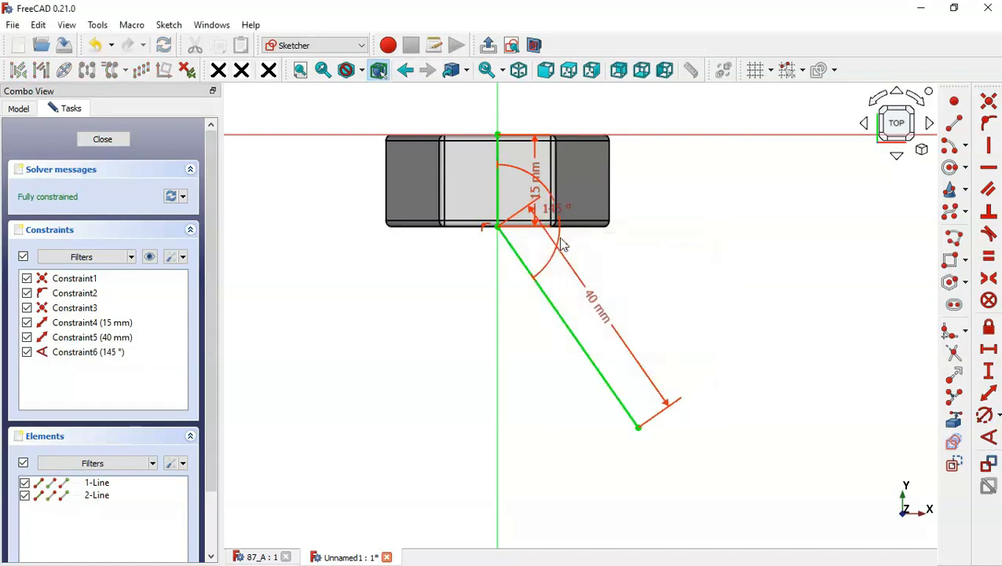
pyautogui.click(488, 47)
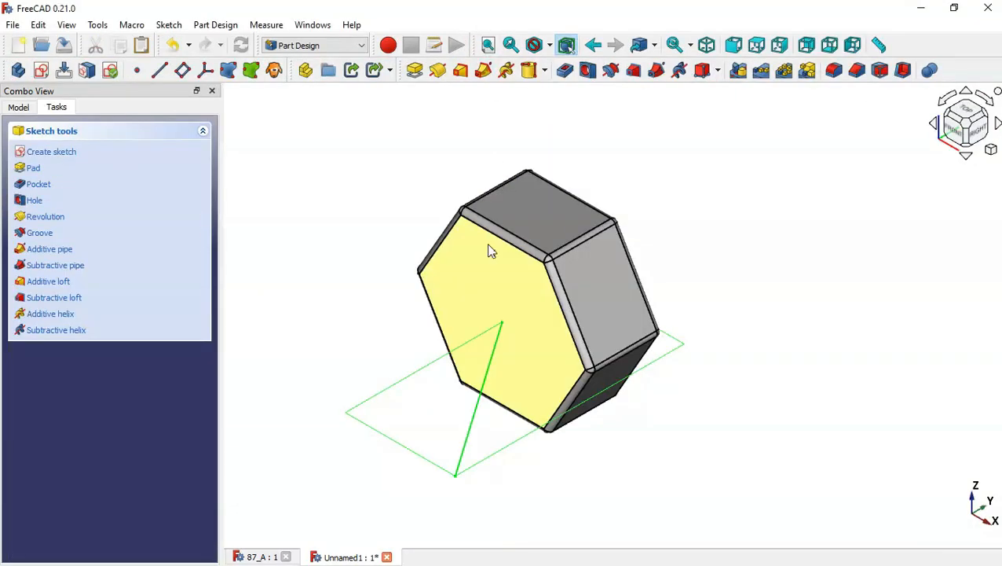
# - Rename the new two-line sketch in the body as Path
pyautogui.click(22, 109)
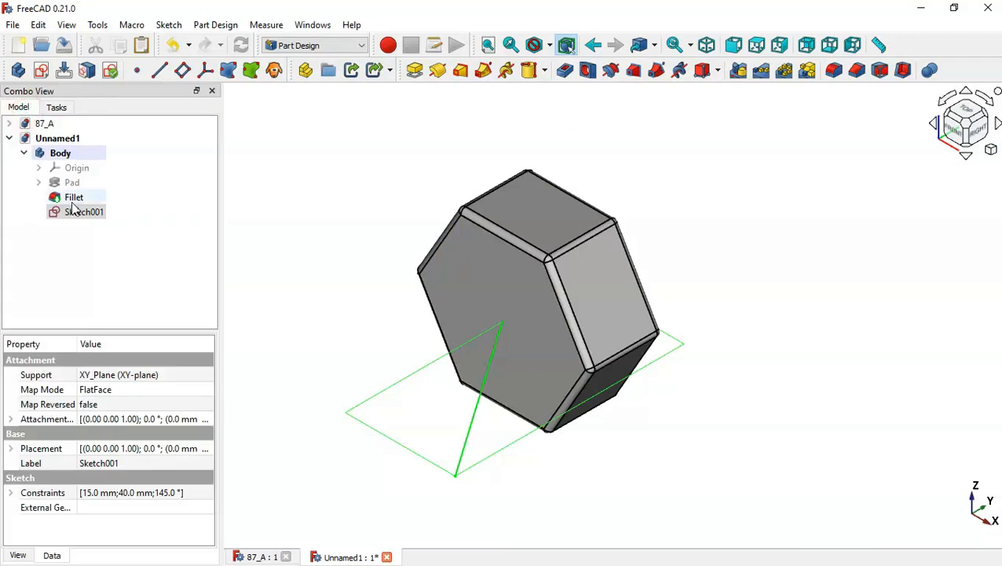
pyautogui.click(79, 216)
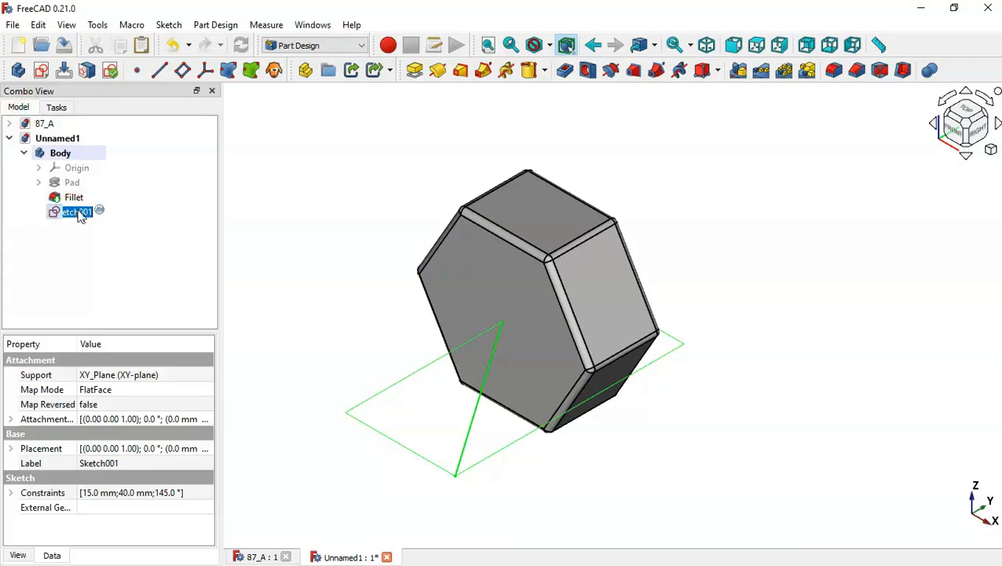
pyautogui.write('Path')
pyautogui.press('Return')
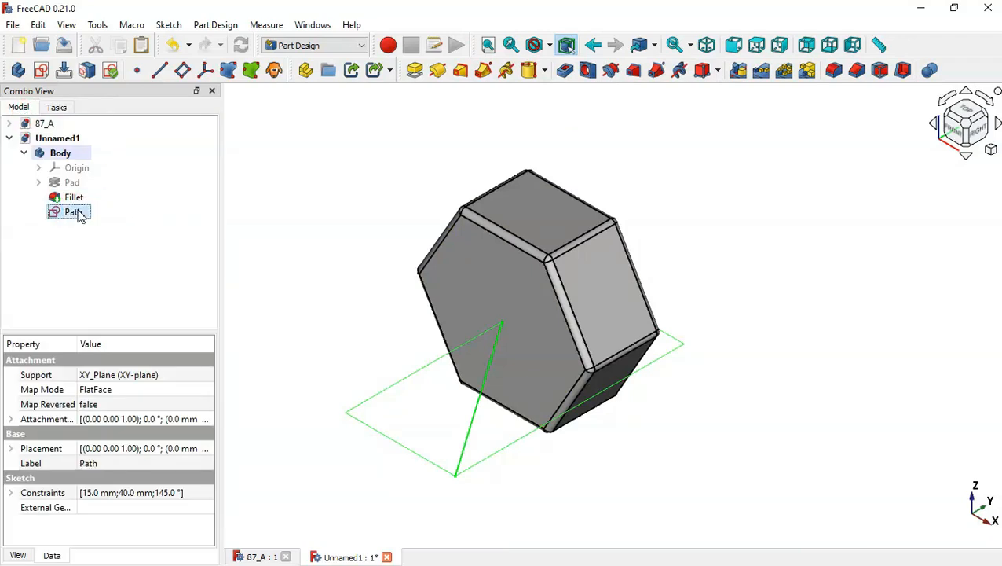
pyautogui.click(440, 158)
# - In section view on the XZ plane, sketch a circle about 22 mm in diameter centred on the origin
pyautogui.click(42, 71)
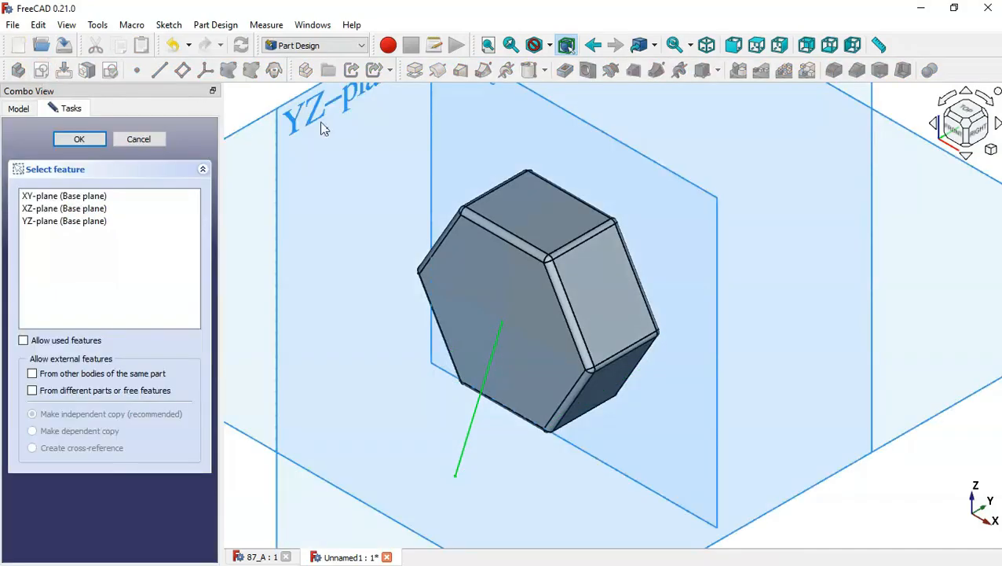
pyautogui.scroll(-2, 494, 348)
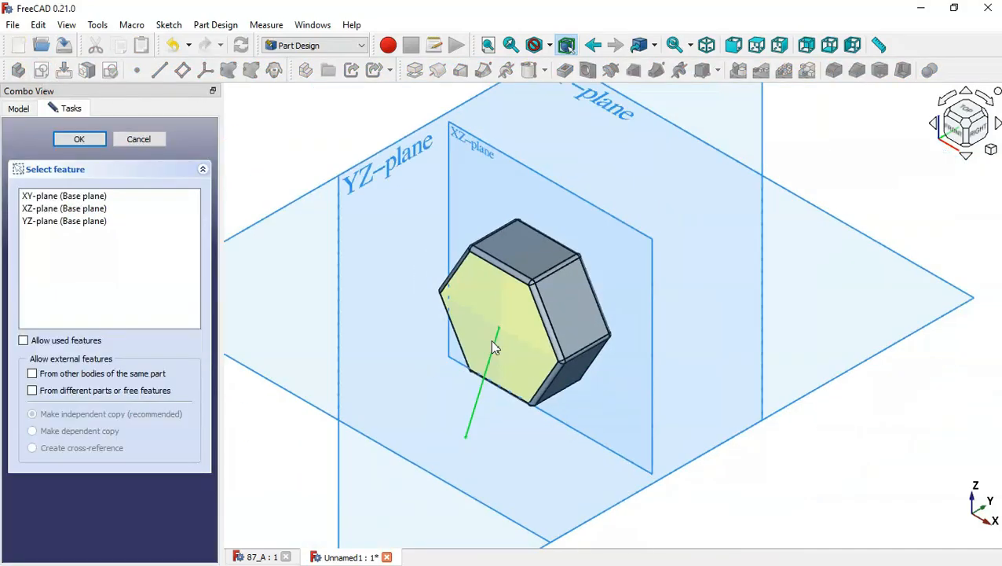
pyautogui.click(481, 142)
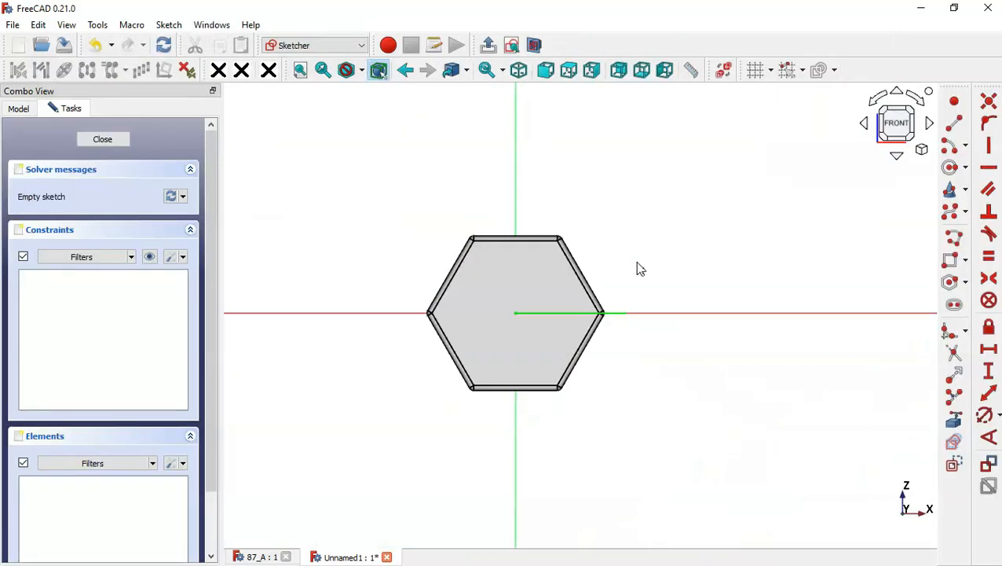
pyautogui.scroll(3, 526, 311)
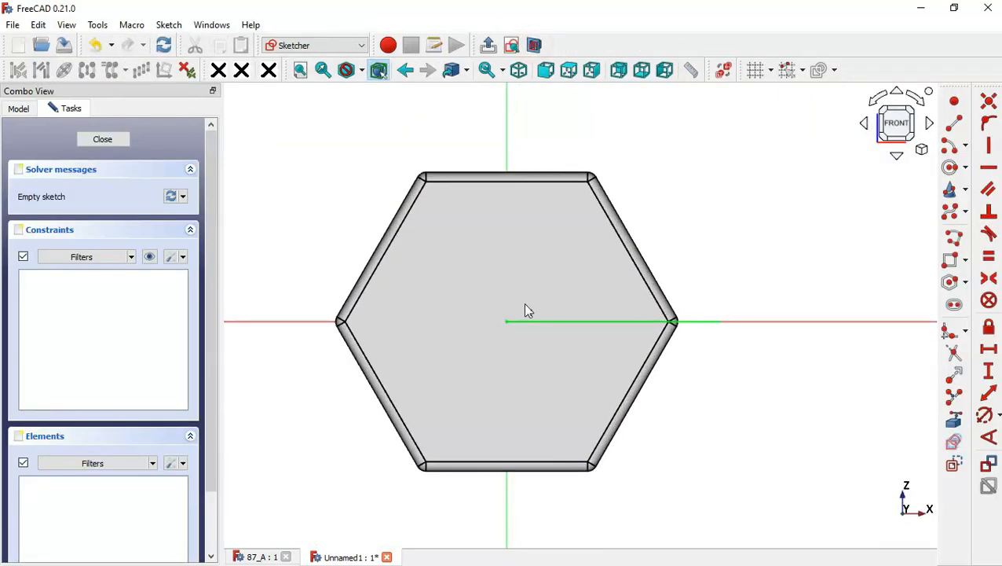
pyautogui.click(534, 46)
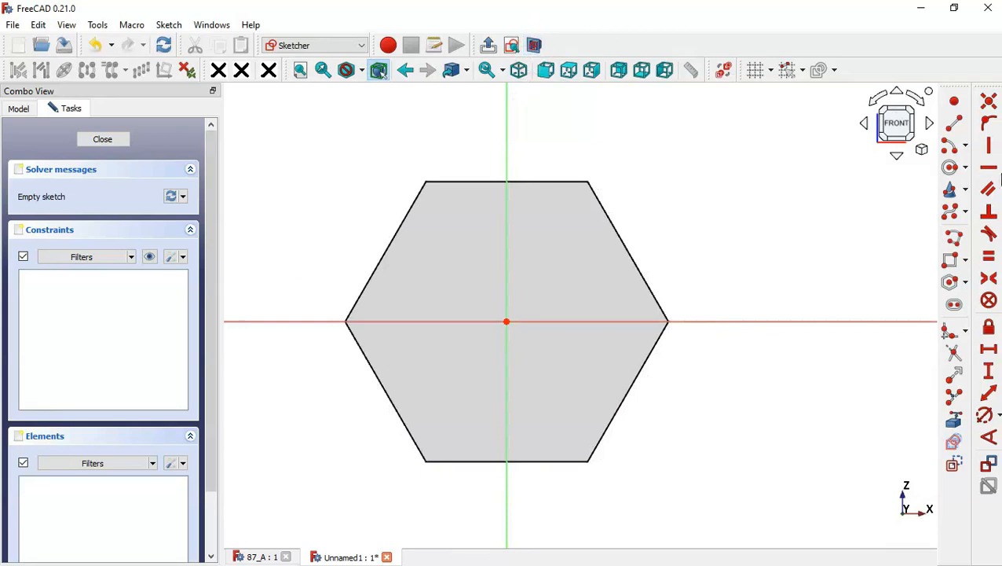
pyautogui.click(962, 171)
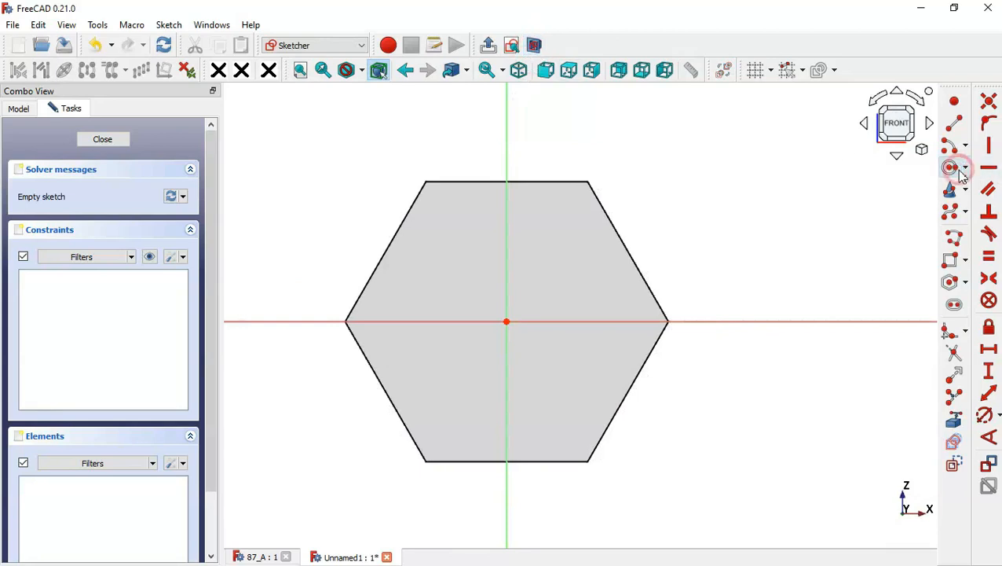
pyautogui.click(506, 322)
pyautogui.click(588, 389)
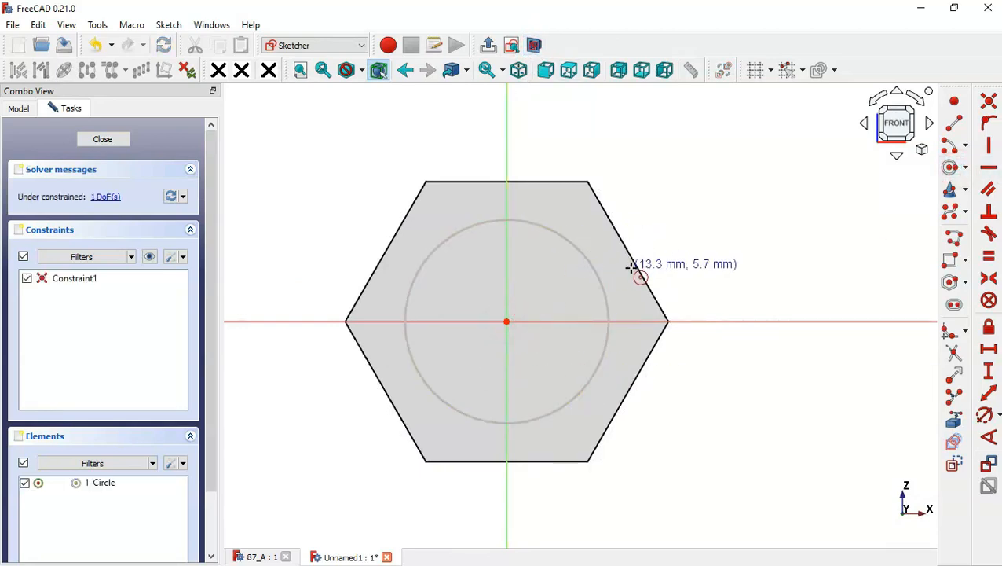
# - Set the diameter of the circle around the origin to 24 mm
pyautogui.click(984, 414)
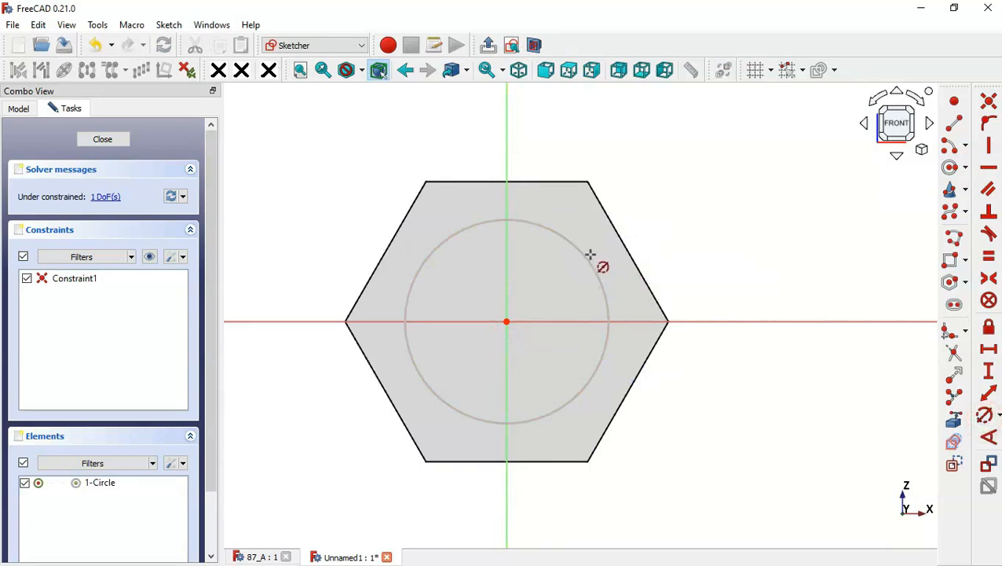
pyautogui.click(585, 255)
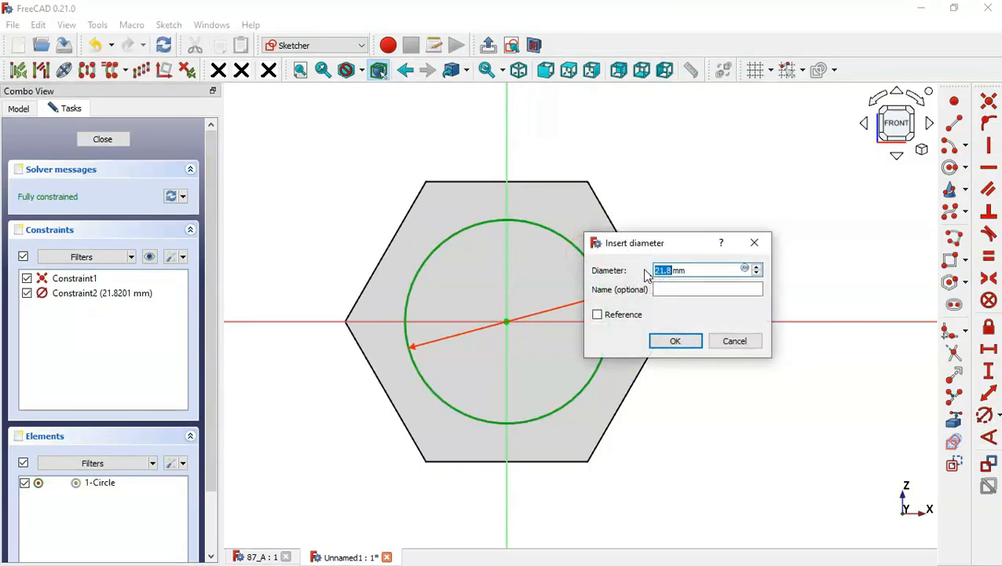
pyautogui.write('24')
pyautogui.press('Return')
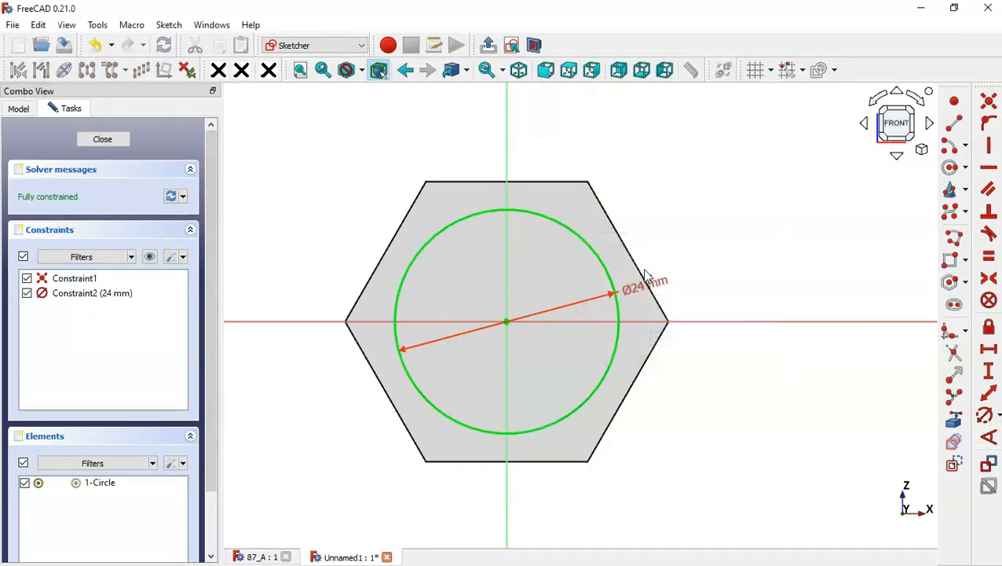
# - Finish the circle sketch and rename it in the body as Profile
pyautogui.click(488, 46)
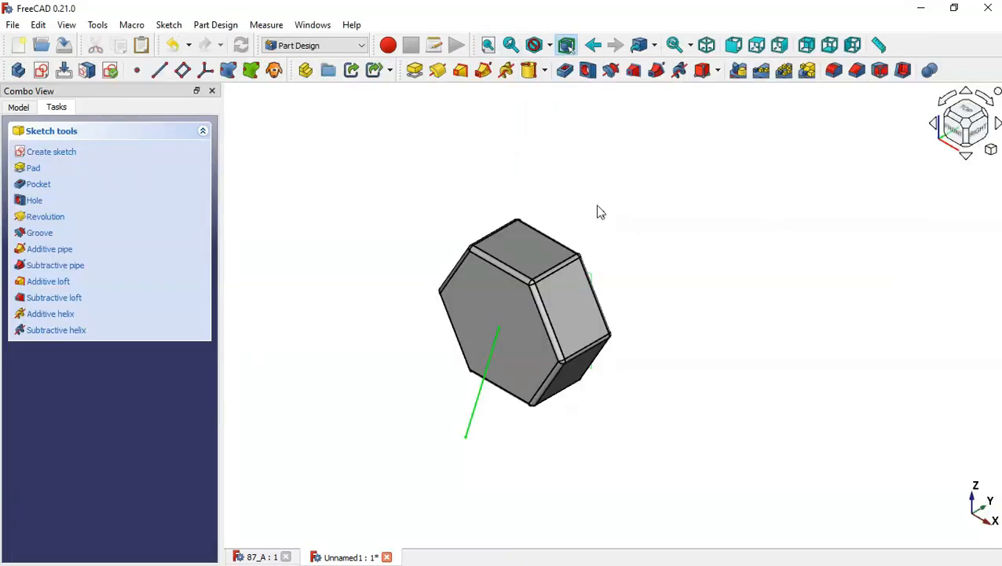
pyautogui.click(27, 106)
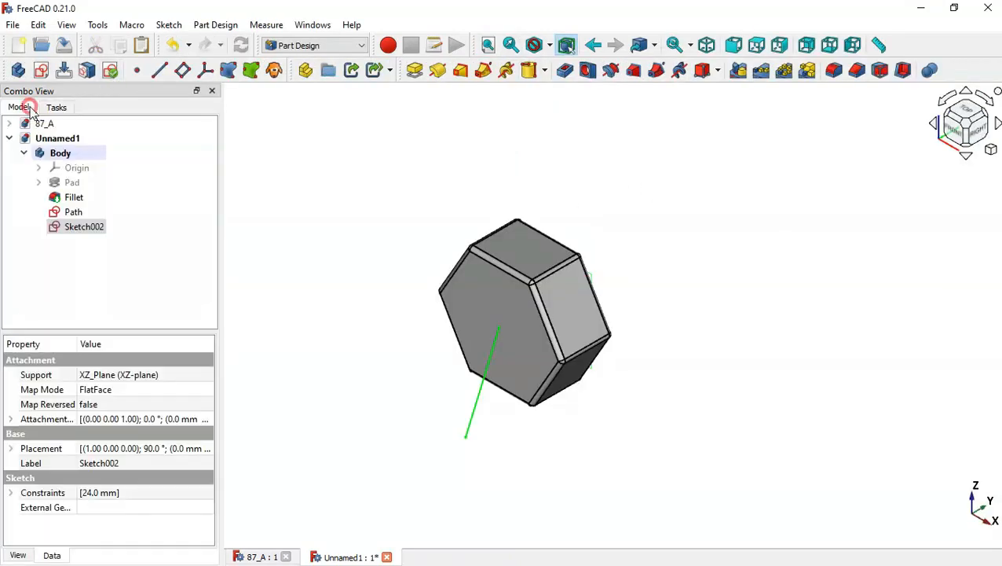
pyautogui.click(90, 229)
pyautogui.click(72, 225)
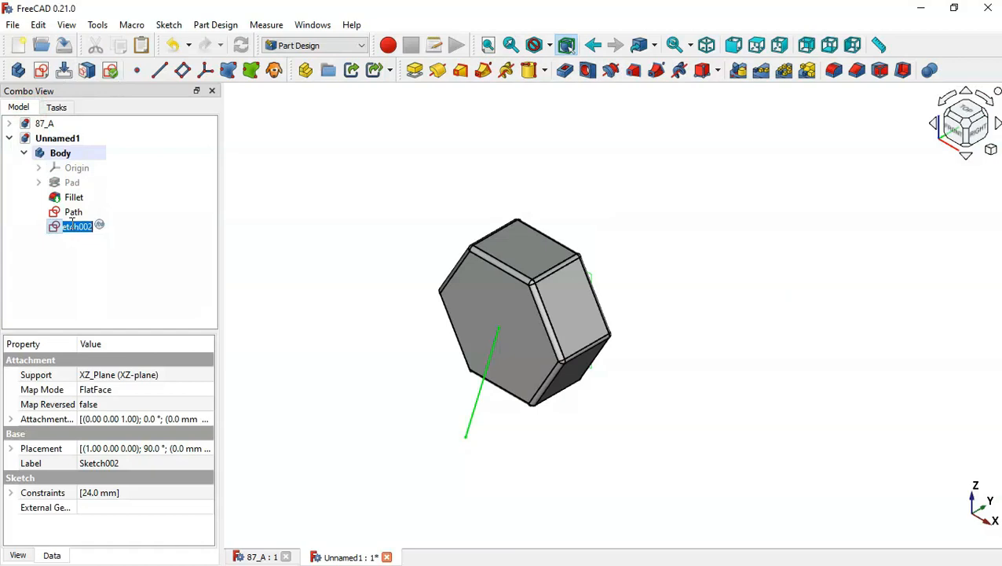
pyautogui.write('Profile')
pyautogui.press('Return')
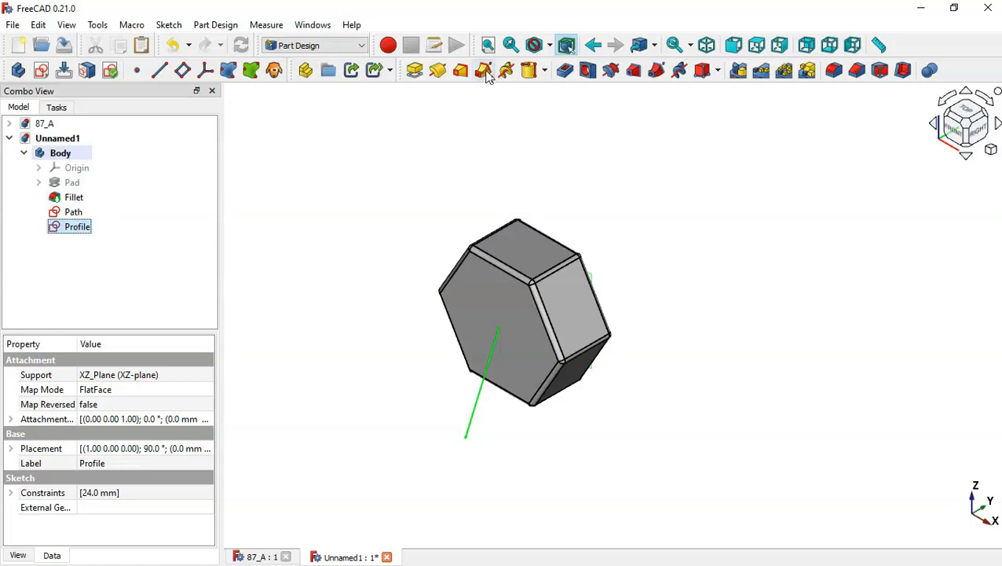
pyautogui.click(444, 164)
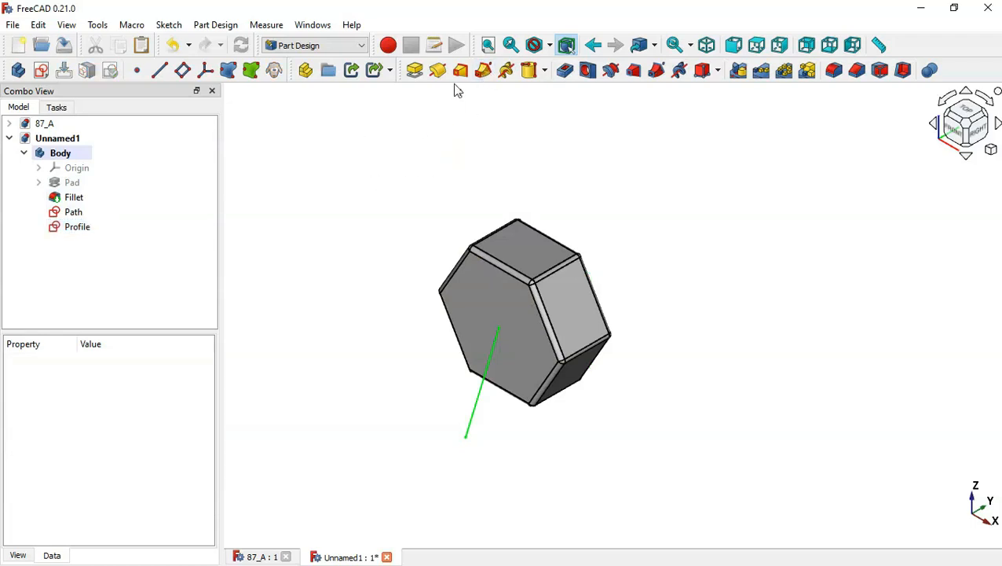
# - Create an additive pipe sweeping the Profile sketch along the Path sketch, with the corner transition set to Right Corner
pyautogui.click(79, 227)
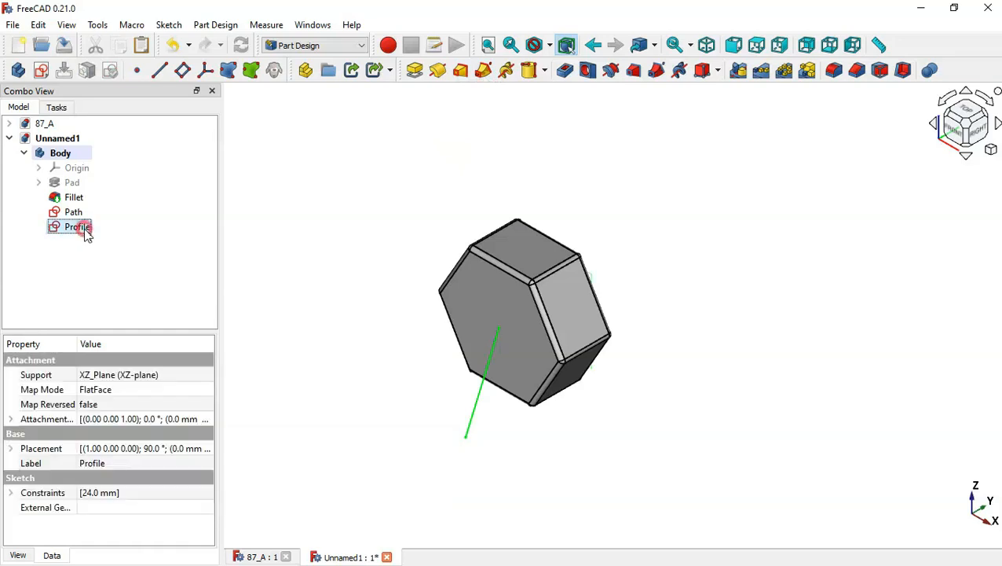
pyautogui.click(487, 74)
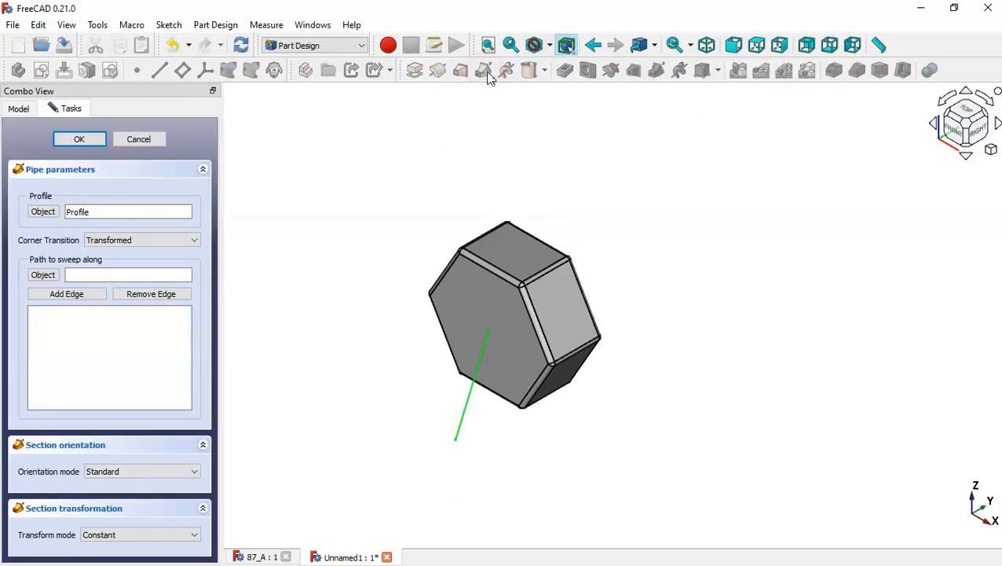
pyautogui.click(45, 277)
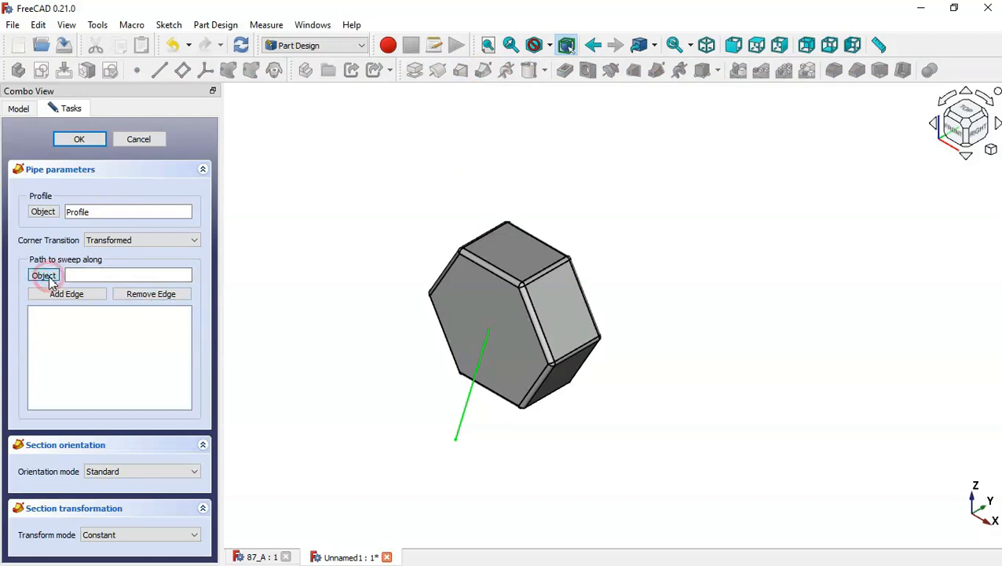
pyautogui.click(472, 385)
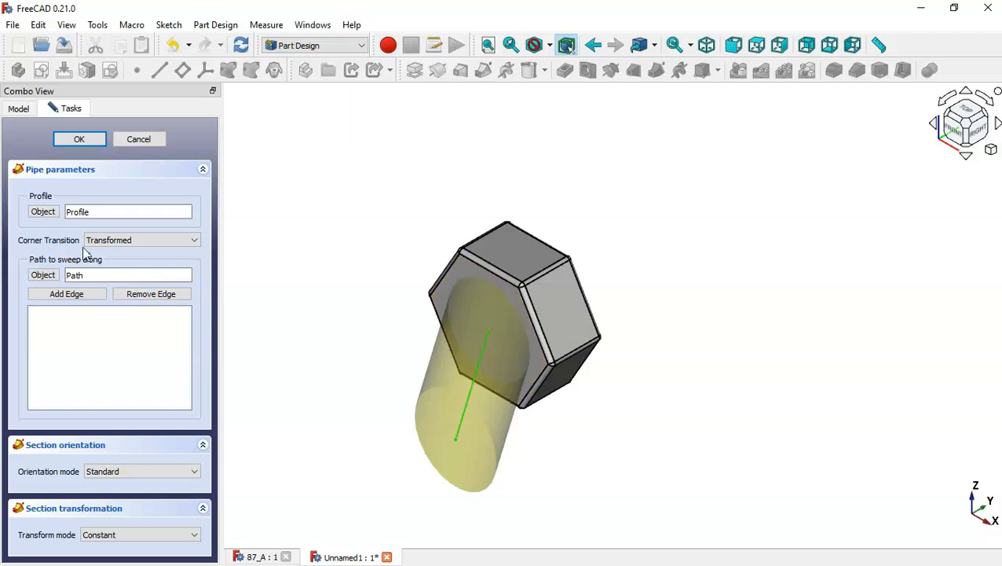
pyautogui.click(135, 240)
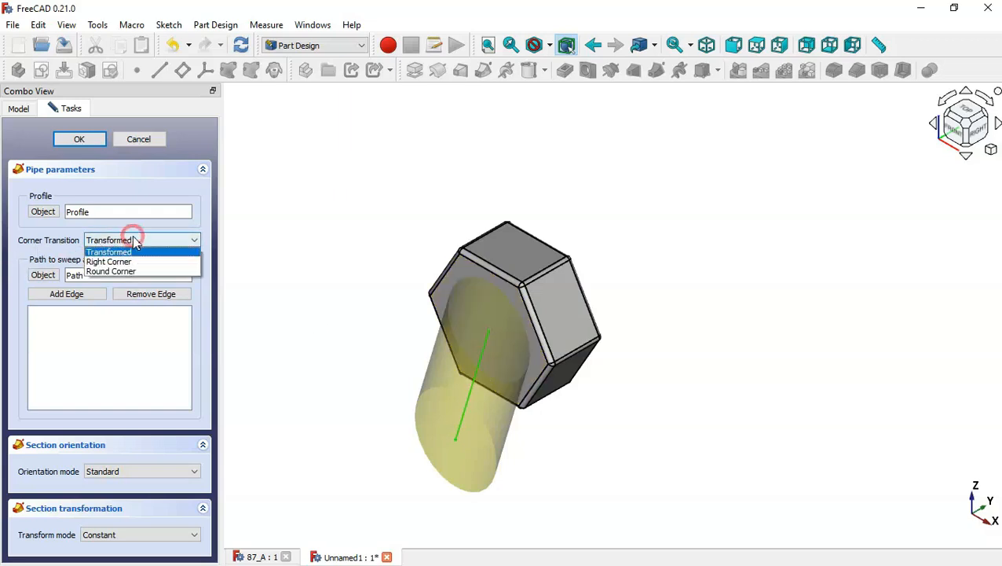
pyautogui.click(167, 265)
pyautogui.moveTo(665, 293); pyautogui.dragTo(702, 304)
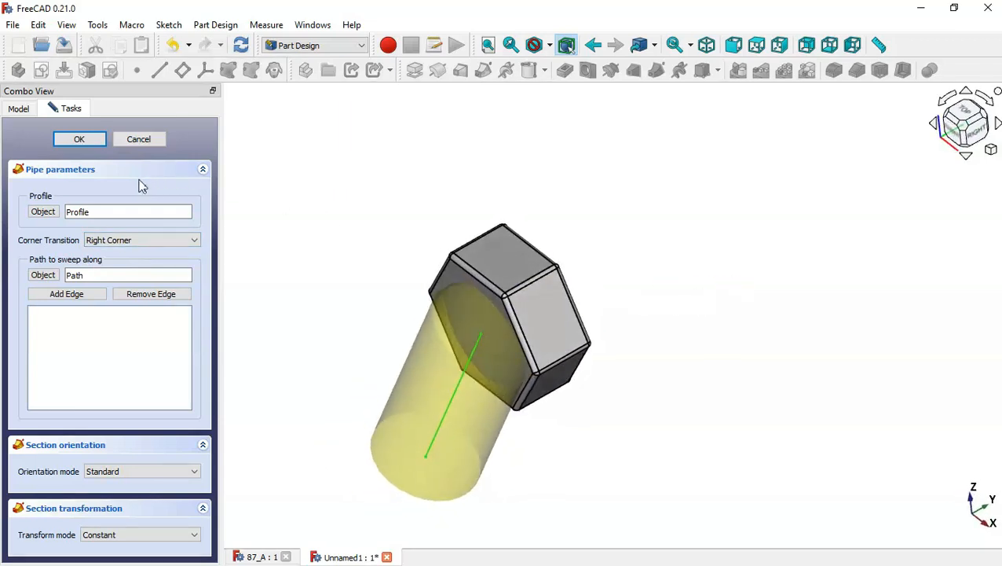
pyautogui.click(80, 139)
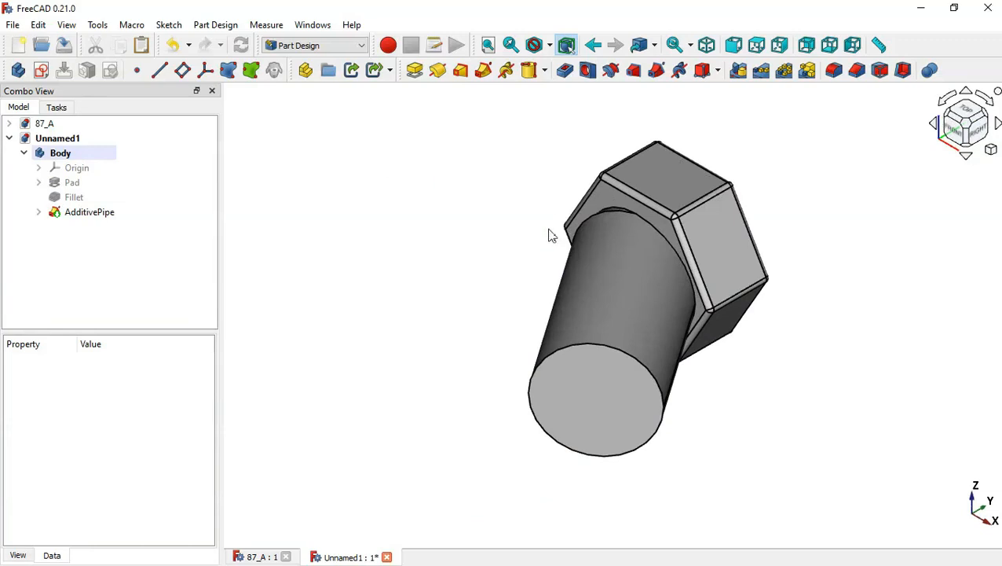
# - Mirror the additive pipe about the vertical sketch axis to form the second branch
pyautogui.hotkey('ctrl', 'Tab')
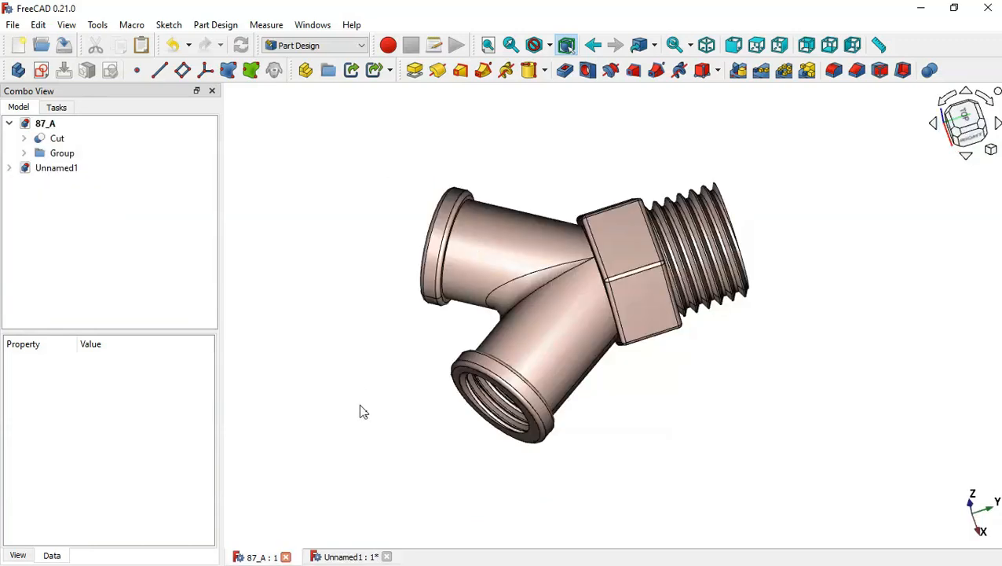
pyautogui.hotkey('ctrl', 'Tab')
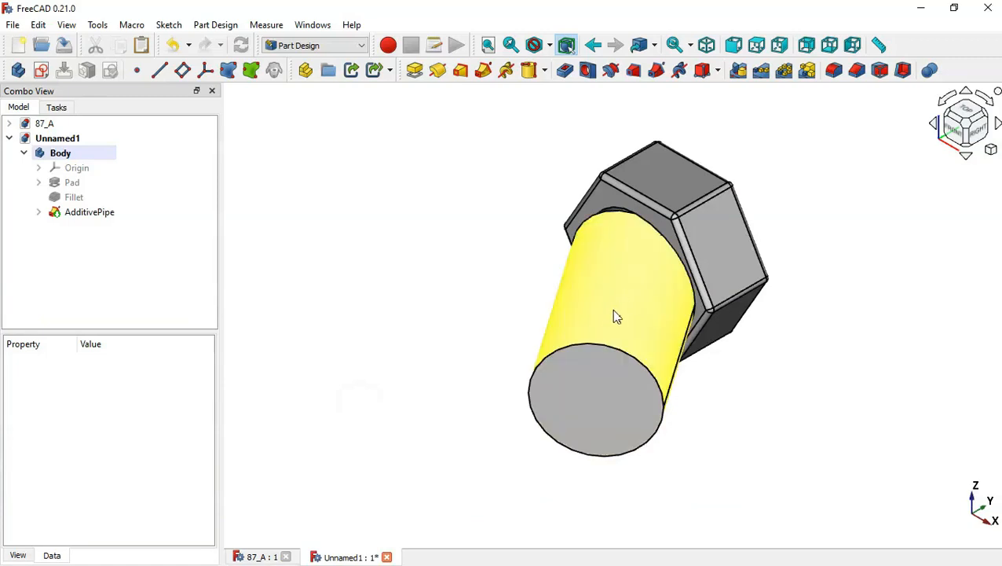
pyautogui.click(90, 213)
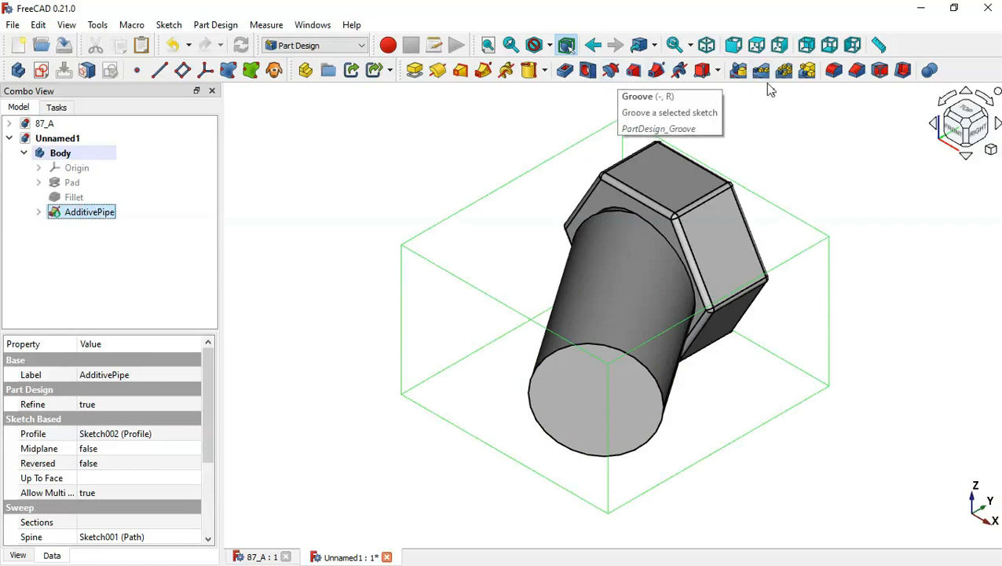
pyautogui.click(739, 72)
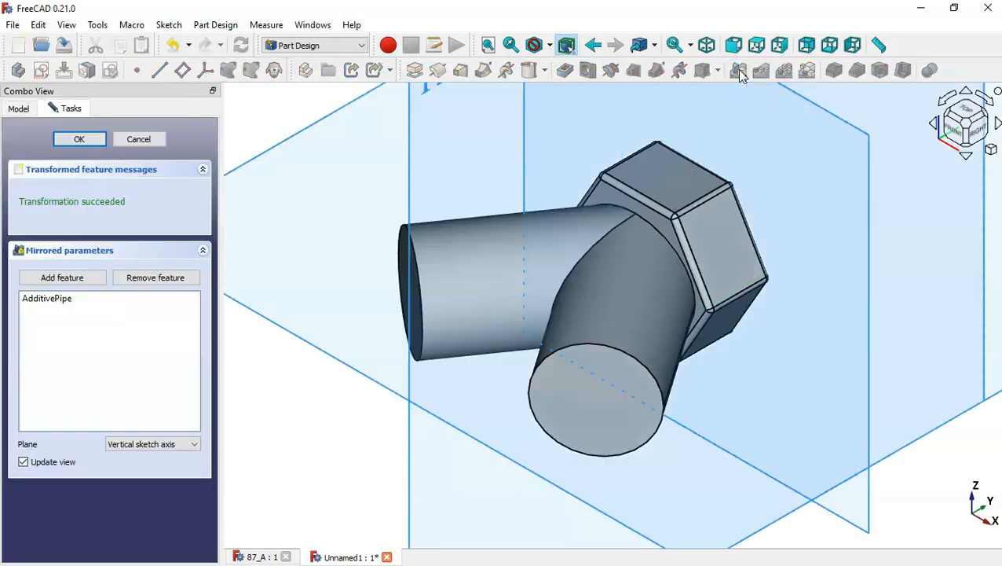
pyautogui.click(79, 142)
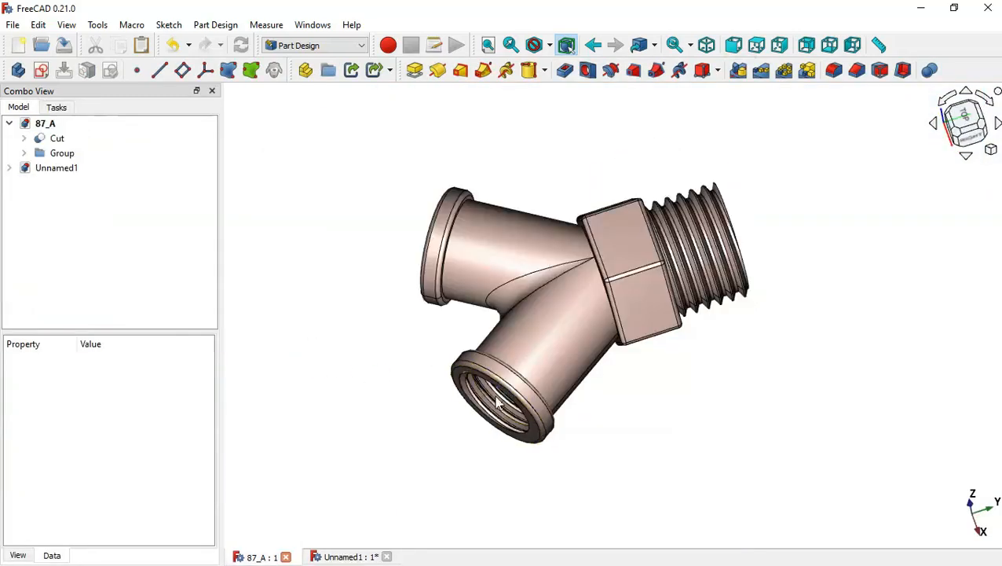
# - Add an additive cylinder attached to the end face of the original branch, using the Inertial CS attachment mode
pyautogui.moveTo(434, 436); pyautogui.dragTo(541, 381)
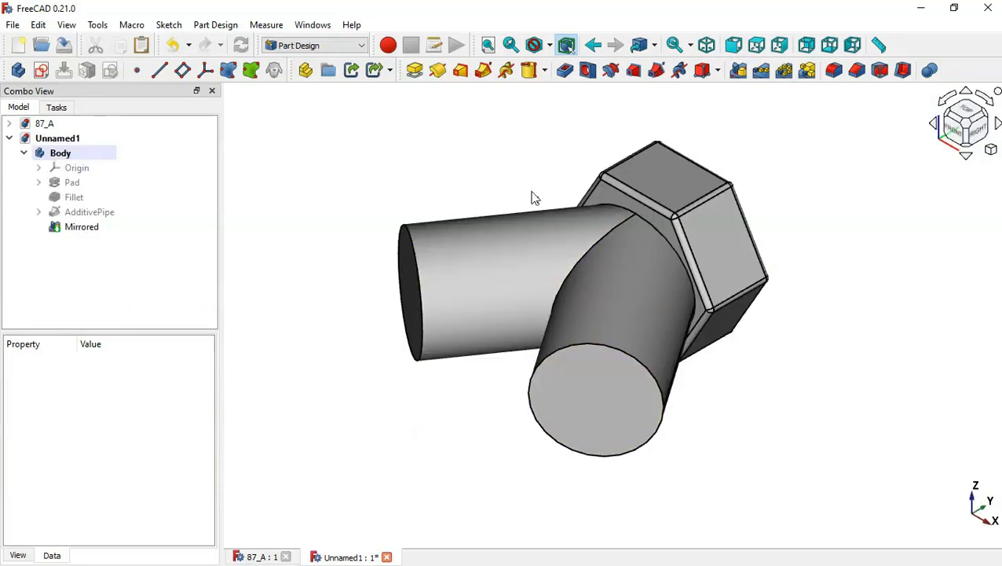
pyautogui.click(545, 70)
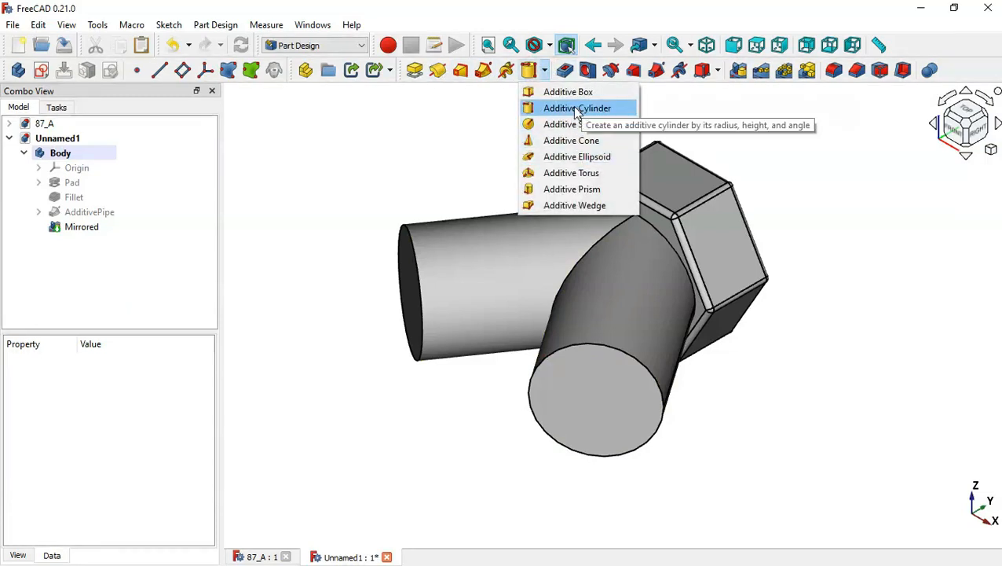
pyautogui.click(574, 107)
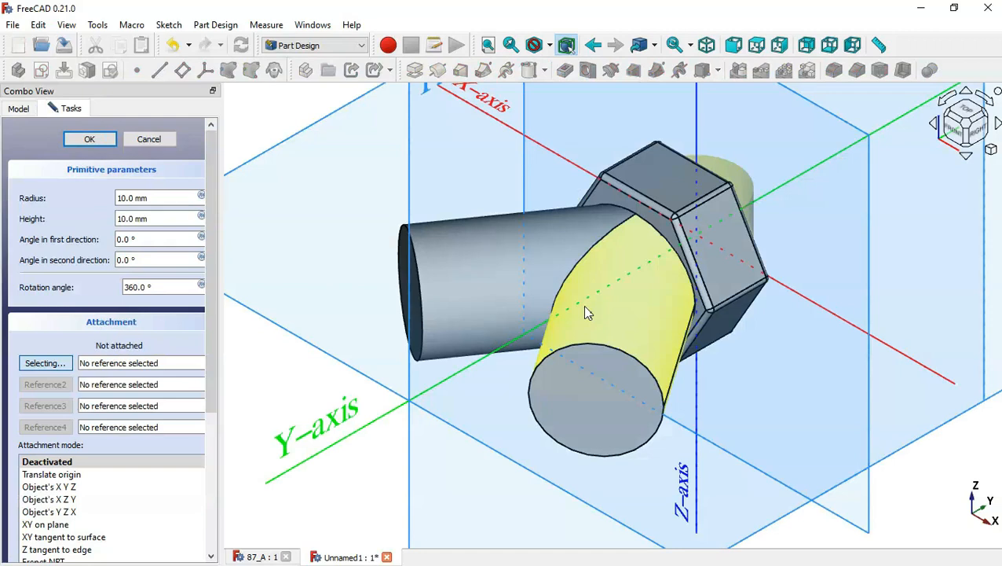
pyautogui.click(584, 410)
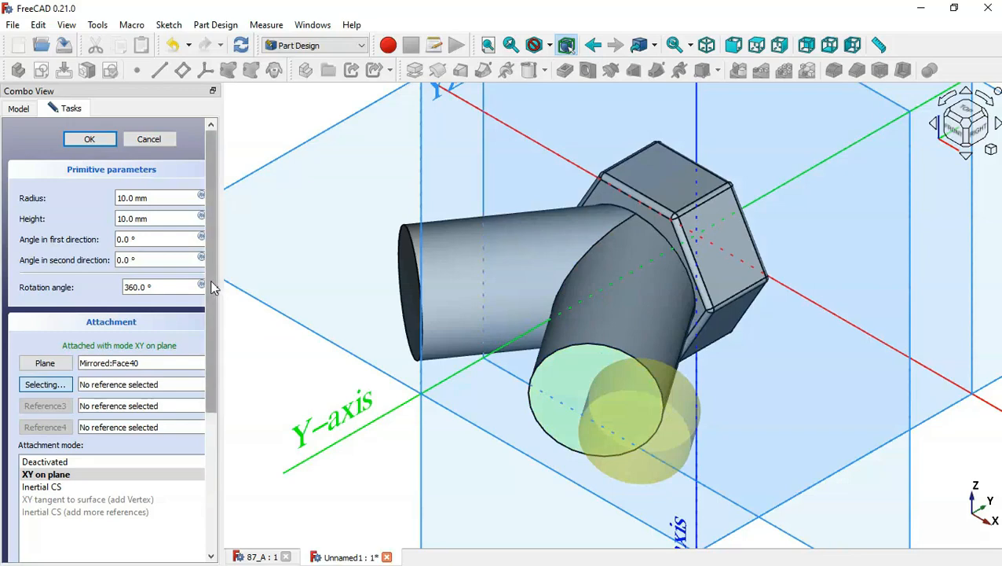
pyautogui.moveTo(208, 282); pyautogui.dragTo(157, 429)
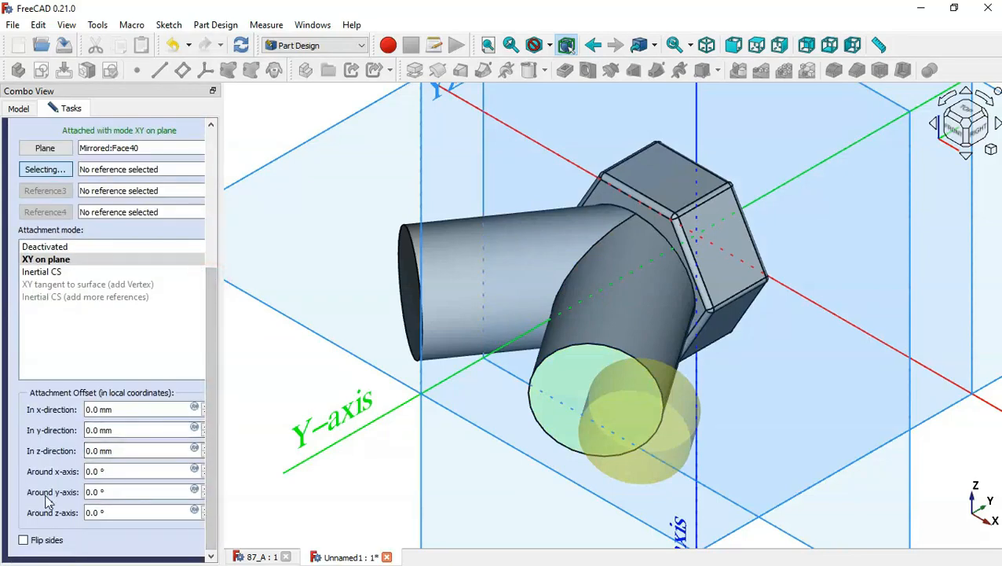
pyautogui.click(41, 274)
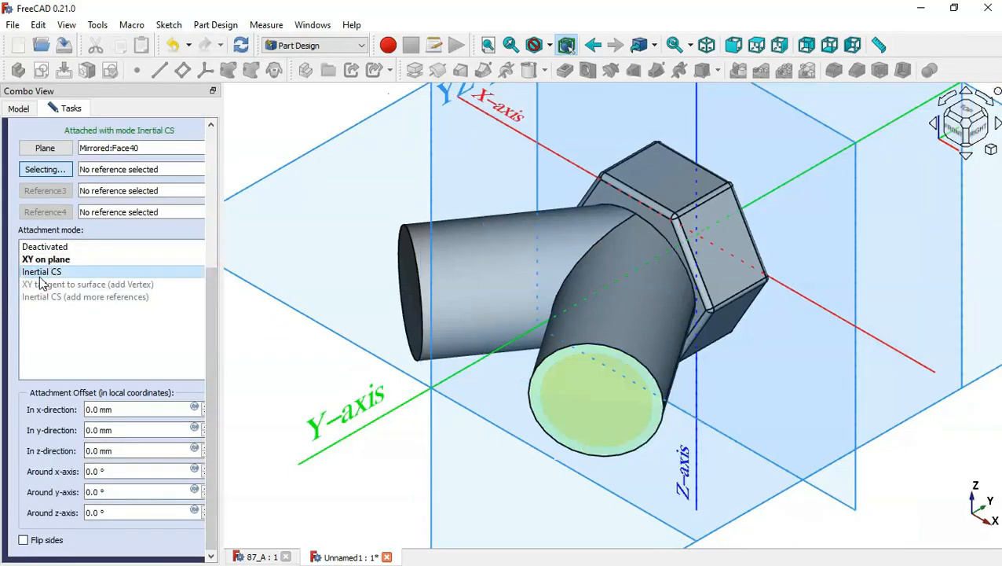
# - Set the additive cylinder's height to 5 mm and its radius to 14 mm, and create it as the branch's end collar
pyautogui.moveTo(212, 354); pyautogui.dragTo(203, 212)
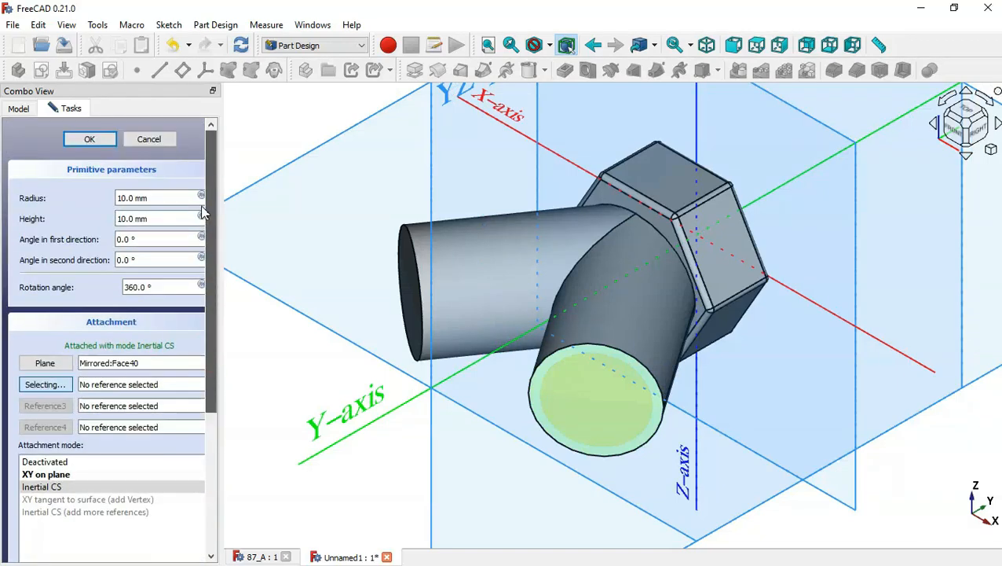
pyautogui.tripleClick(162, 219)
pyautogui.write('5')
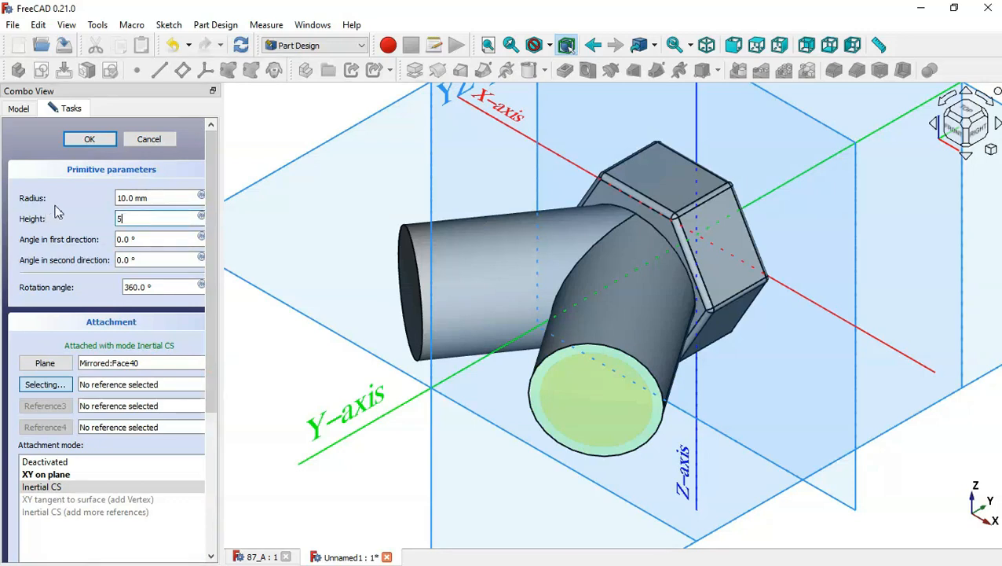
pyautogui.tripleClick(167, 198)
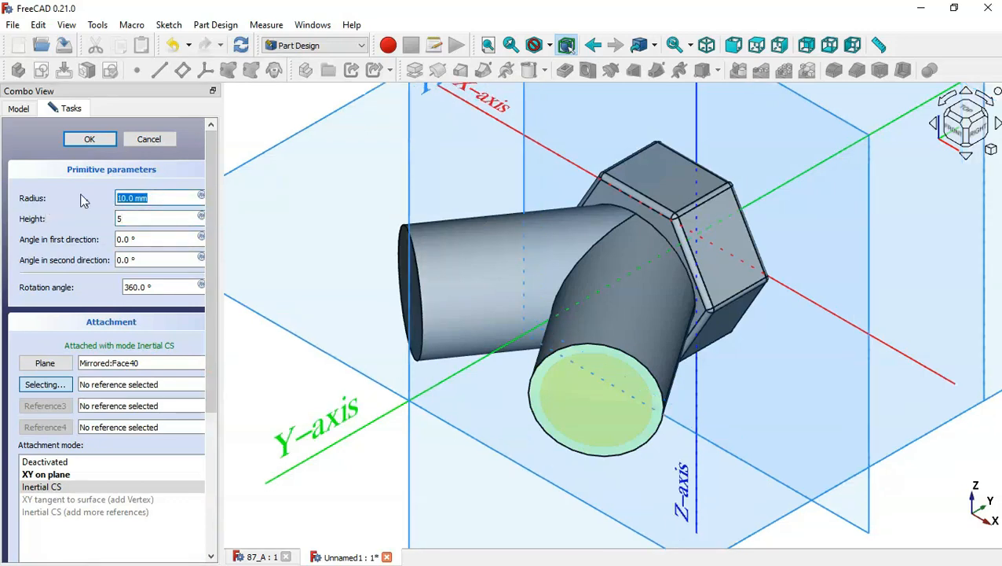
pyautogui.write('14')
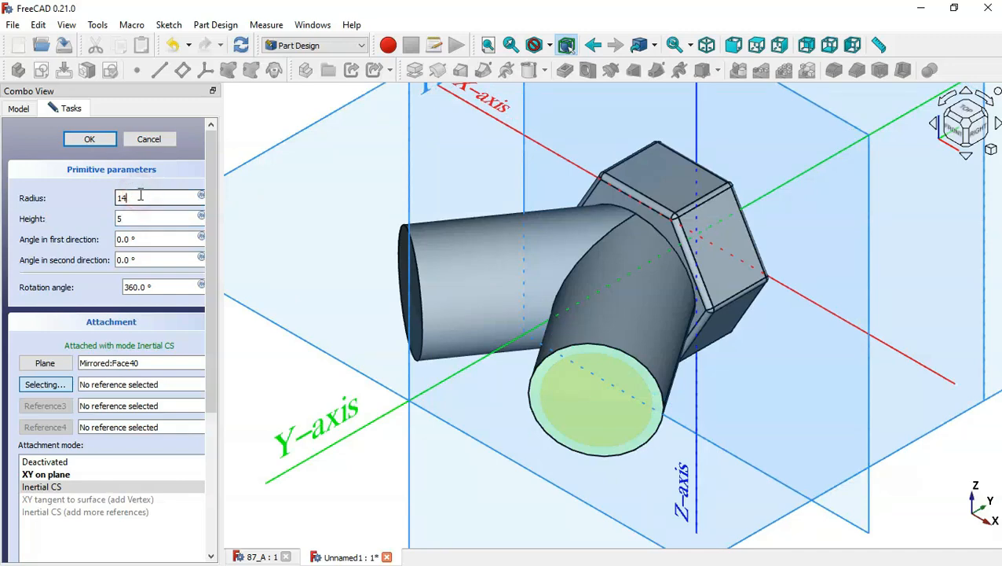
pyautogui.scroll(-2, 211, 220)
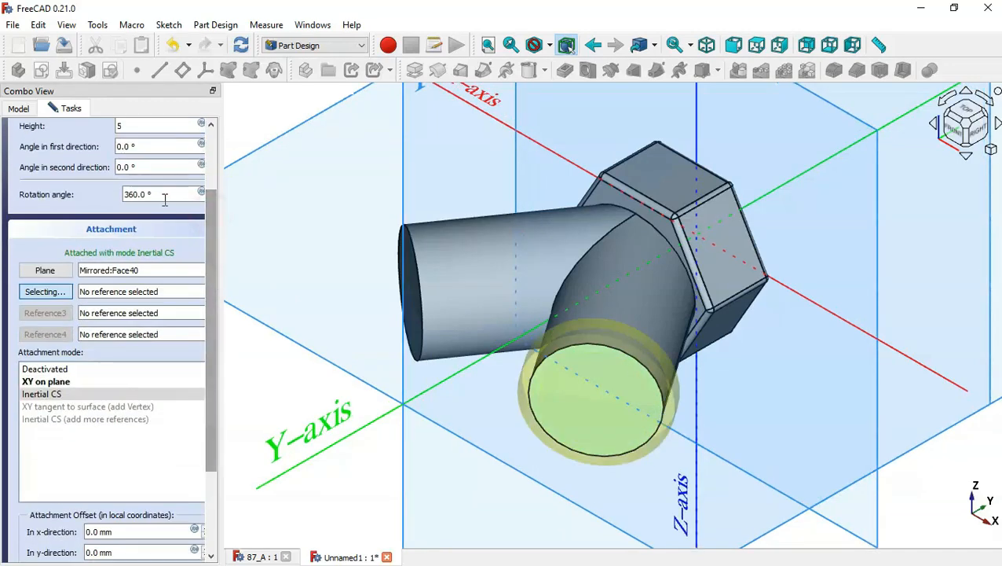
pyautogui.scroll(2, 206, 239)
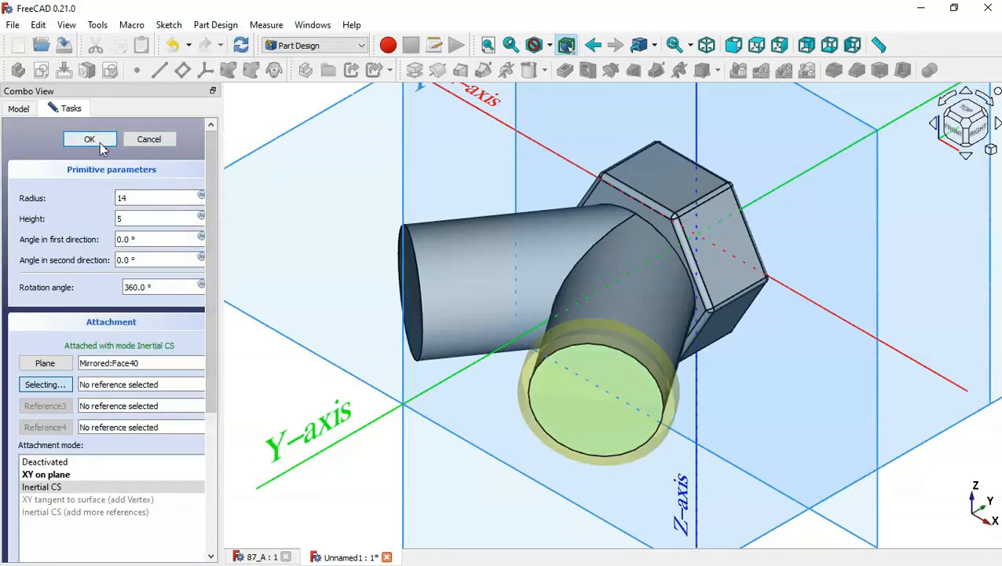
pyautogui.click(98, 145)
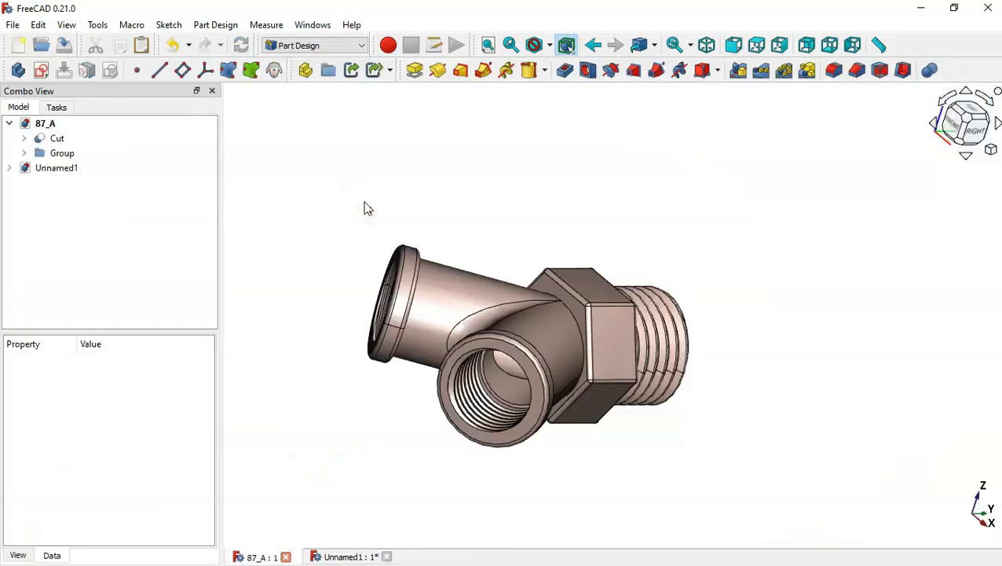
# - Fillet the outer cylindrical face of the branch's end collar with a 1 mm radius
pyautogui.moveTo(641, 363); pyautogui.dragTo(514, 373, button='middle')
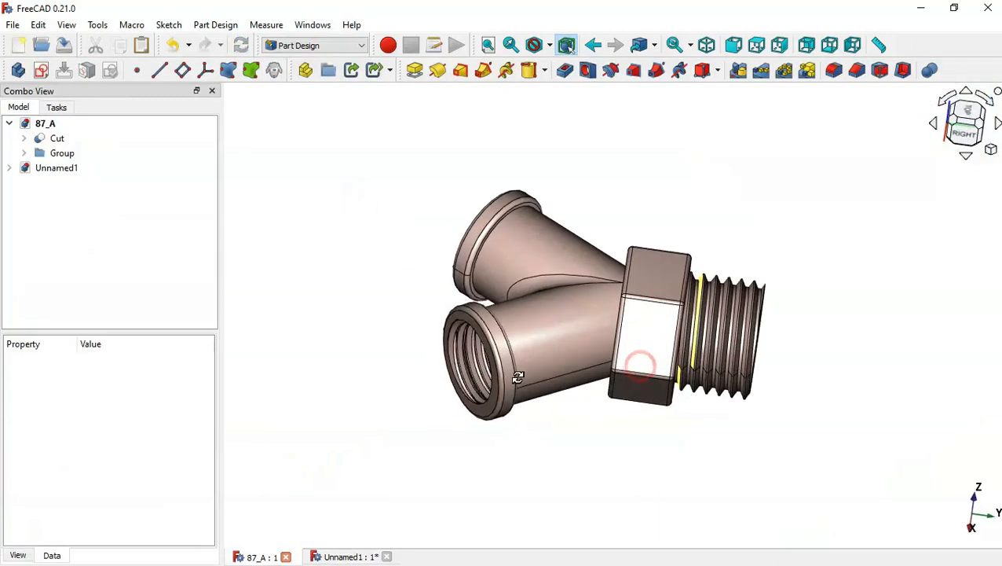
pyautogui.moveTo(633, 409); pyautogui.dragTo(502, 314, button='middle')
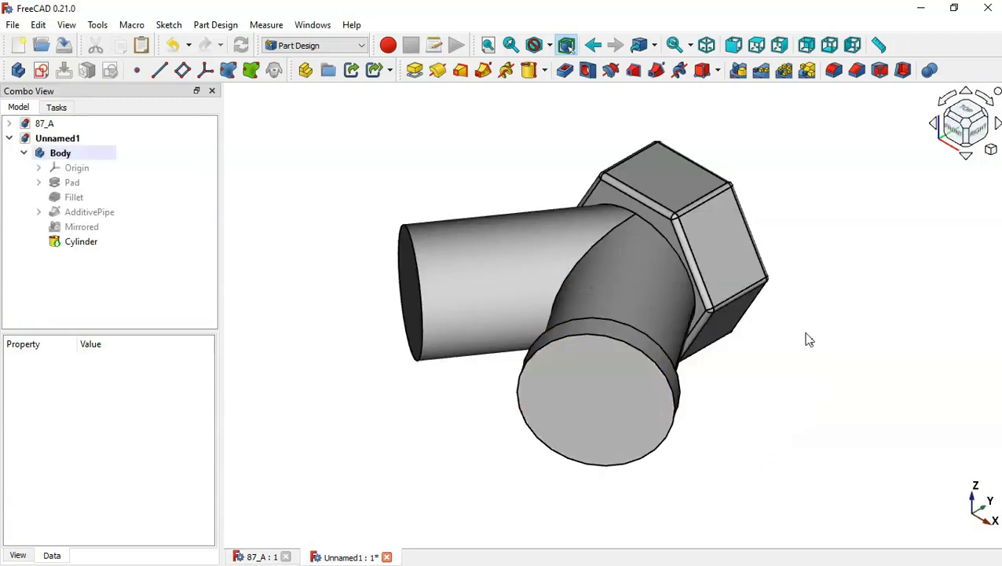
pyautogui.moveTo(807, 338); pyautogui.dragTo(744, 350, button='middle')
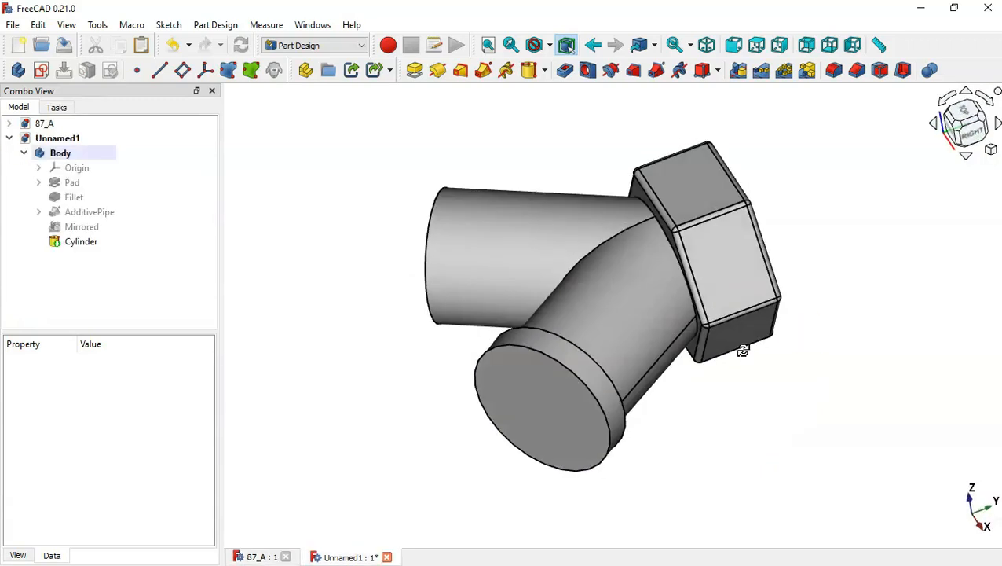
pyautogui.click(572, 367)
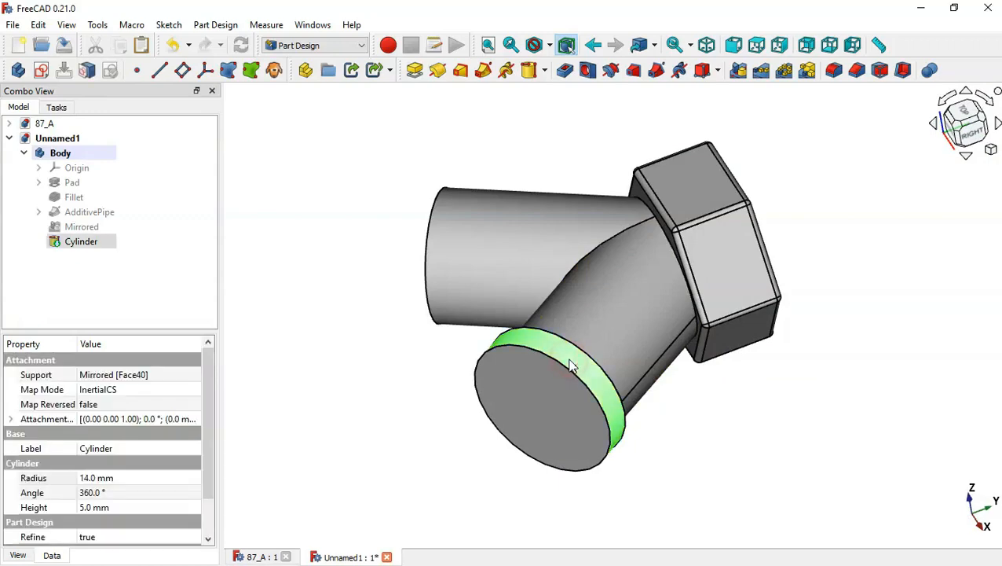
pyautogui.click(833, 70)
pyautogui.moveTo(832, 220); pyautogui.dragTo(705, 279, button='middle')
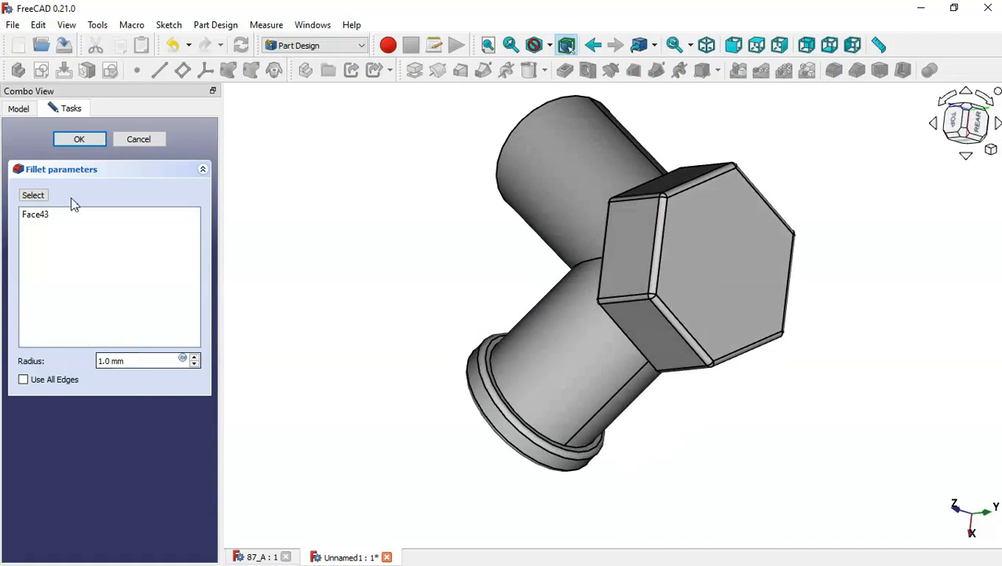
pyautogui.click(79, 143)
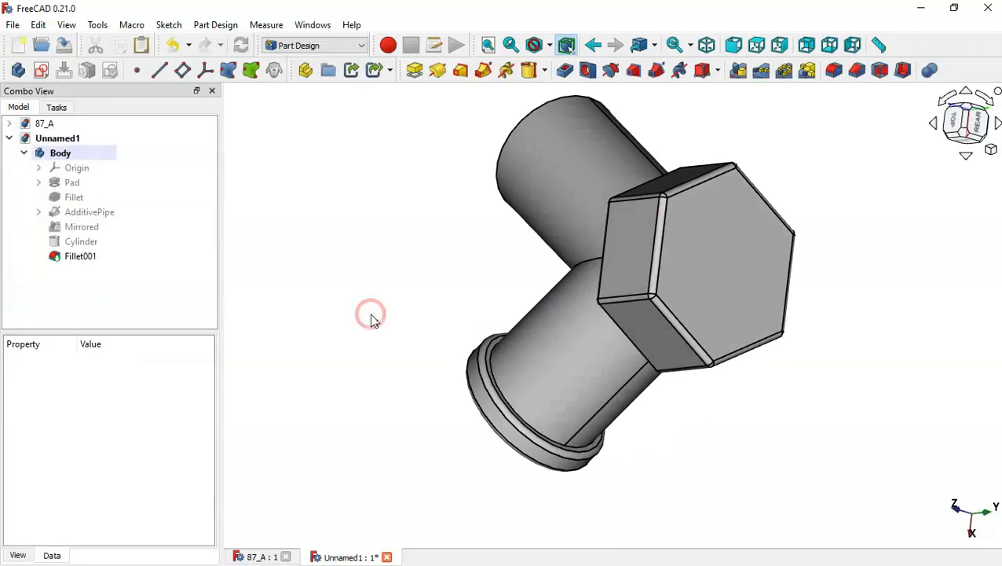
# - Mirror the collar cylinder and its fillet together about the Base YZ plane onto the second branch
pyautogui.press('0')
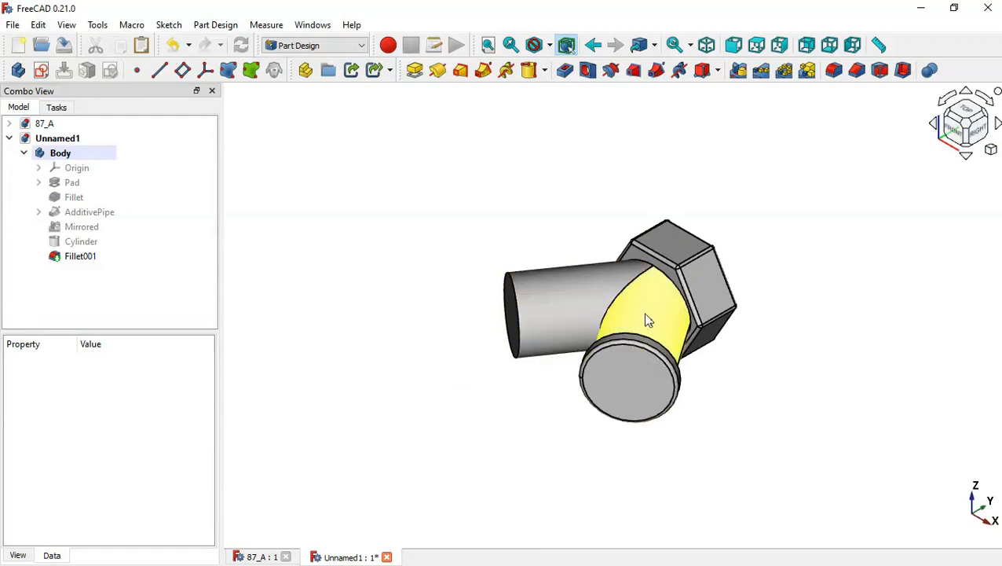
pyautogui.scroll(1, 648, 321)
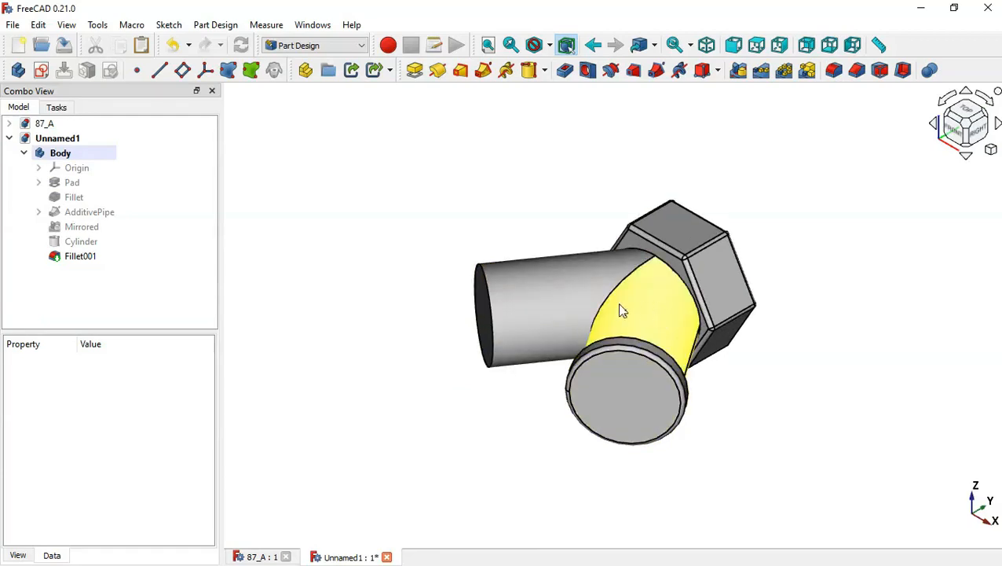
pyautogui.hotkey('ctrl', 'Tab')
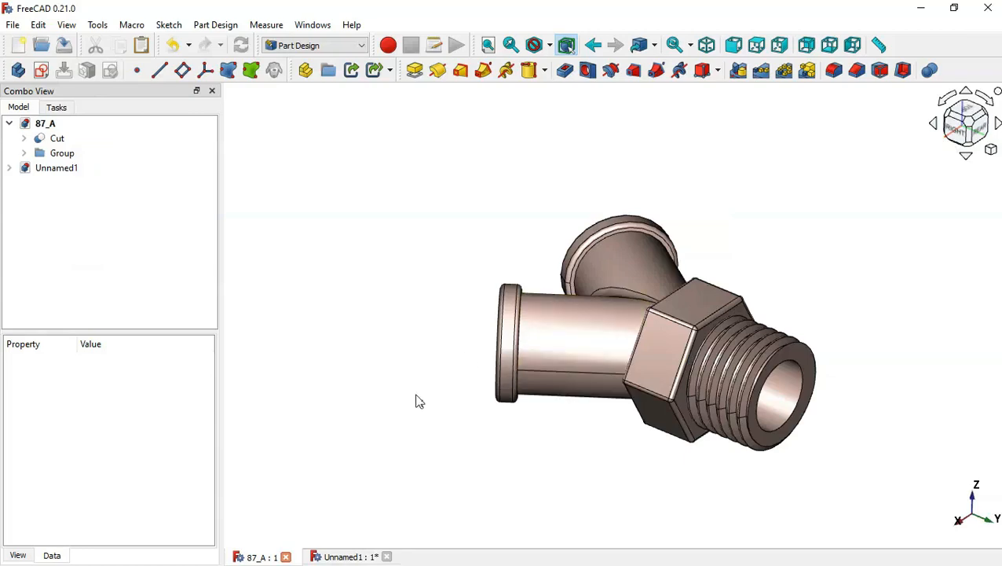
pyautogui.moveTo(415, 394); pyautogui.dragTo(448, 409, button='middle')
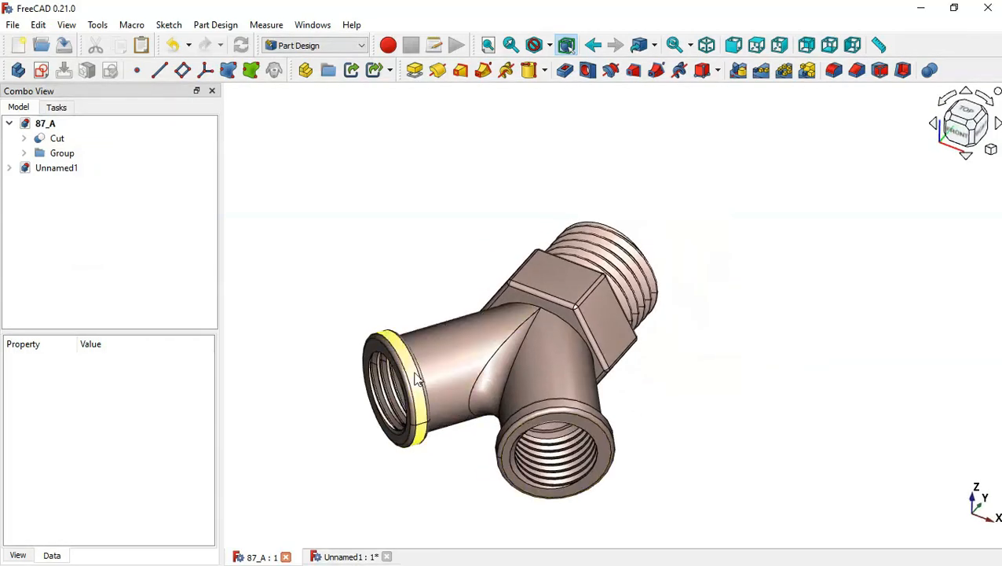
pyautogui.hotkey('ctrl', 'Tab')
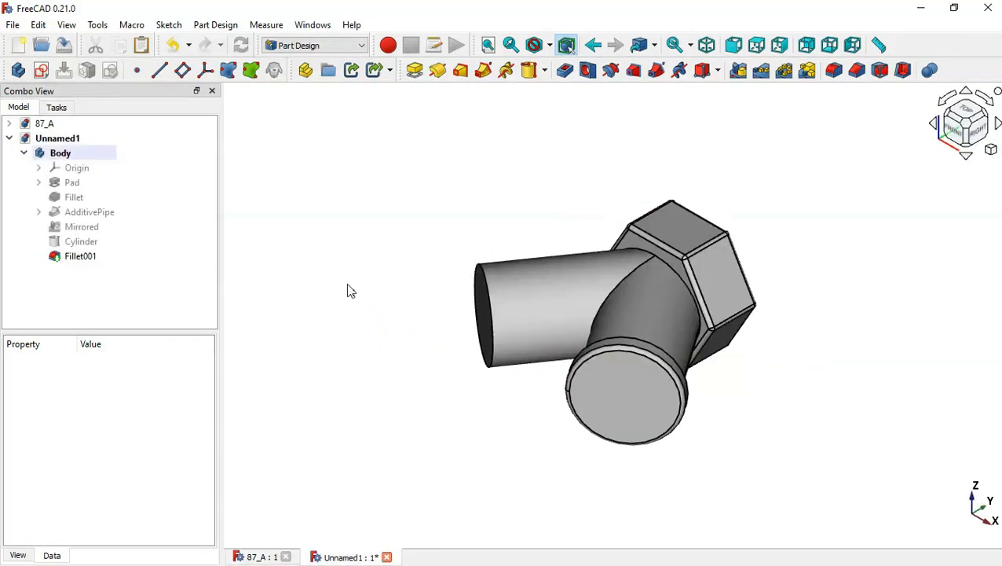
pyautogui.click(93, 242)
pyautogui.keyDown('ctrl'); pyautogui.click(74, 260); pyautogui.keyUp('ctrl')
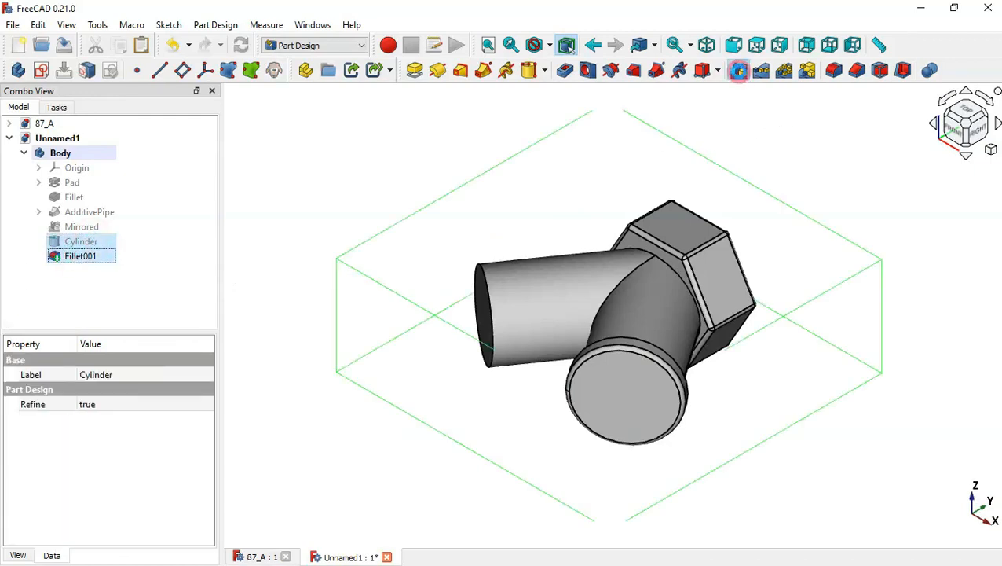
pyautogui.click(738, 71)
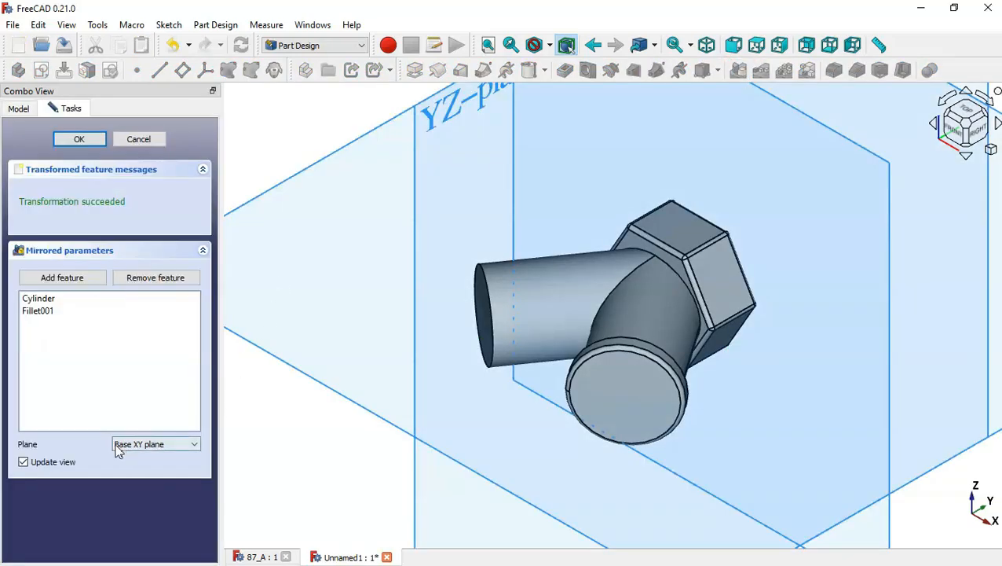
pyautogui.click(141, 444)
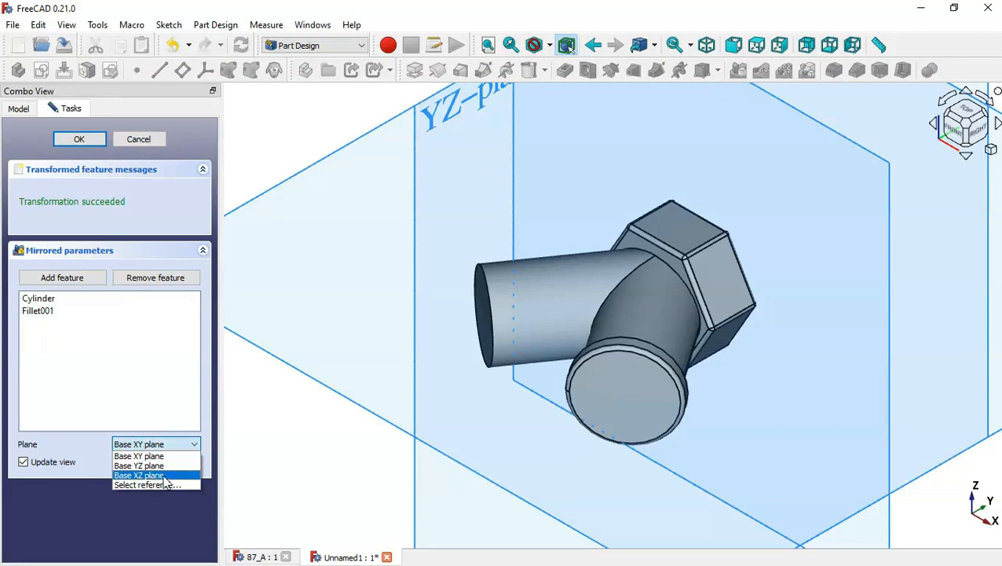
pyautogui.click(157, 466)
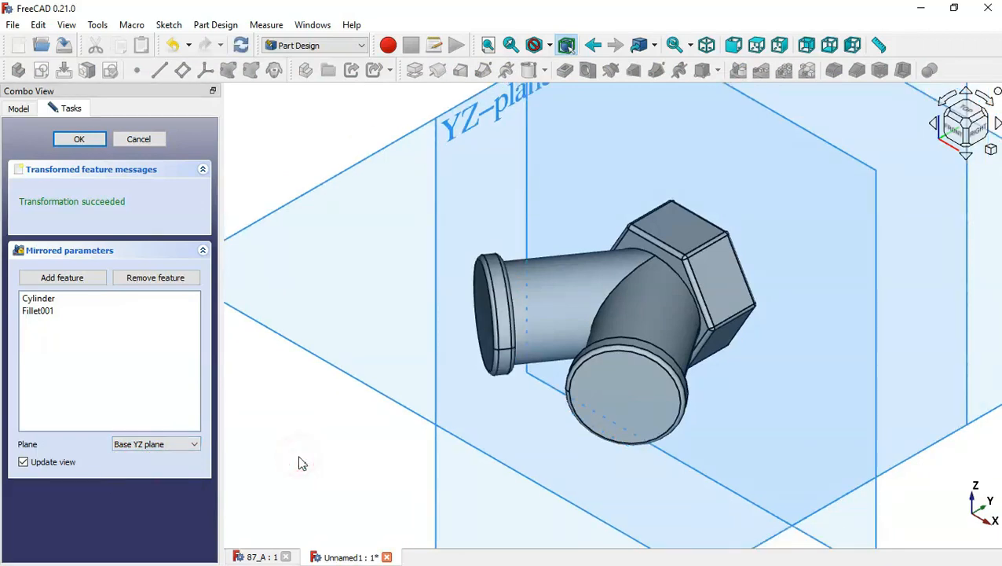
pyautogui.click(82, 140)
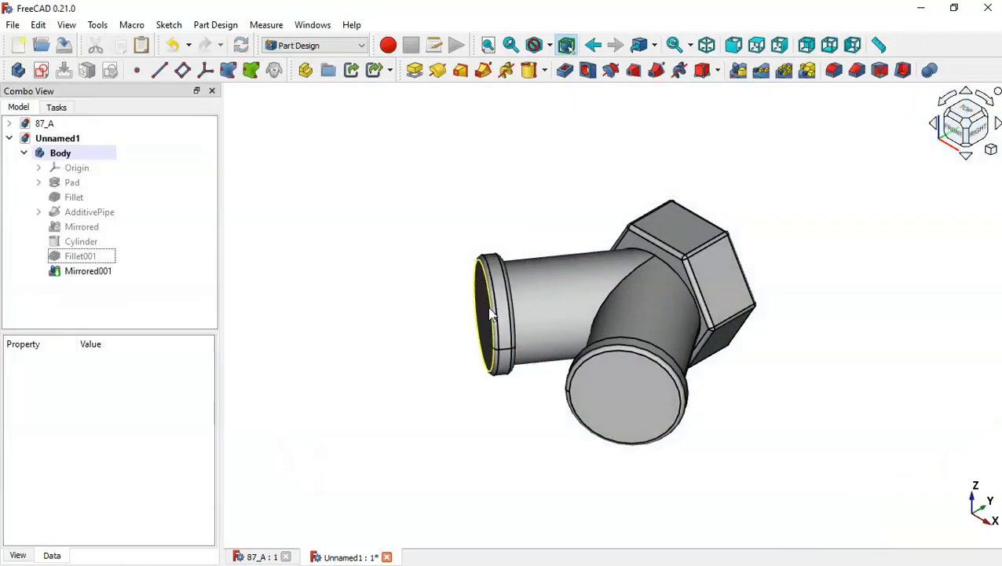
# - Fillet the intersection edge between the two branches with a 5 mm radius
pyautogui.moveTo(456, 358); pyautogui.dragTo(612, 312, button='middle')
pyautogui.press('0')
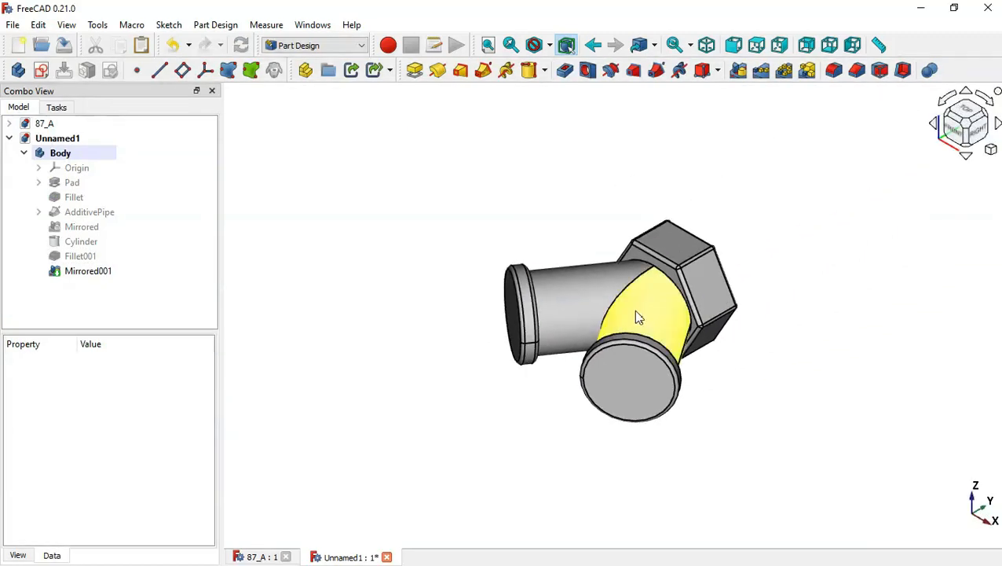
pyautogui.hotkey('ctrl', 'Tab')
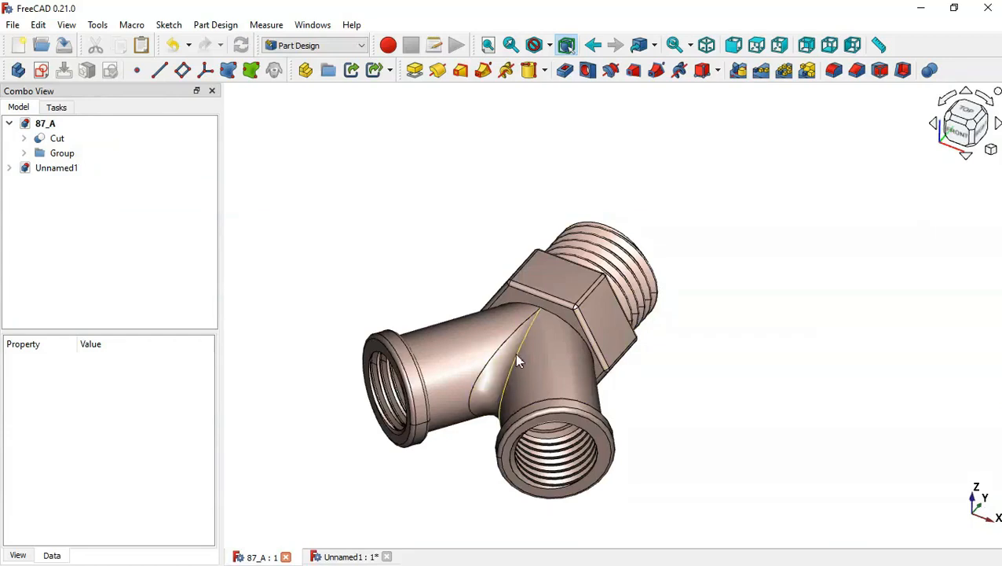
pyautogui.hotkey('ctrl', 'Tab')
pyautogui.scroll(3, 554, 351)
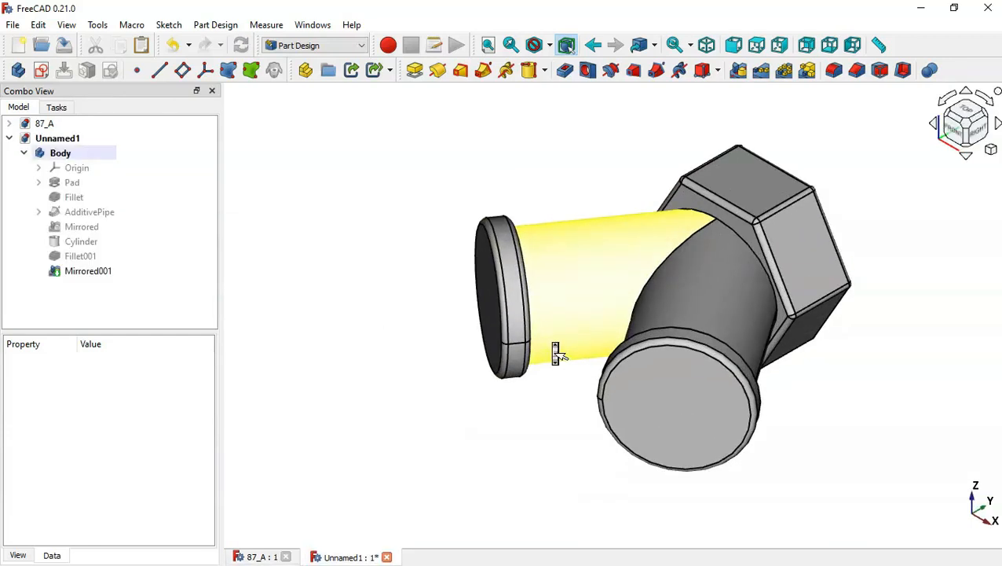
pyautogui.click(680, 254)
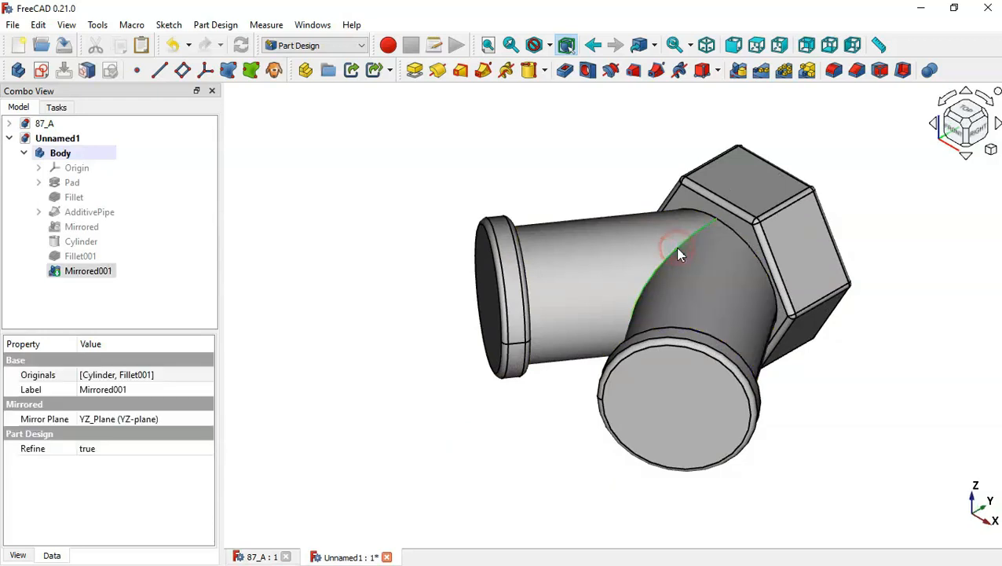
pyautogui.click(833, 72)
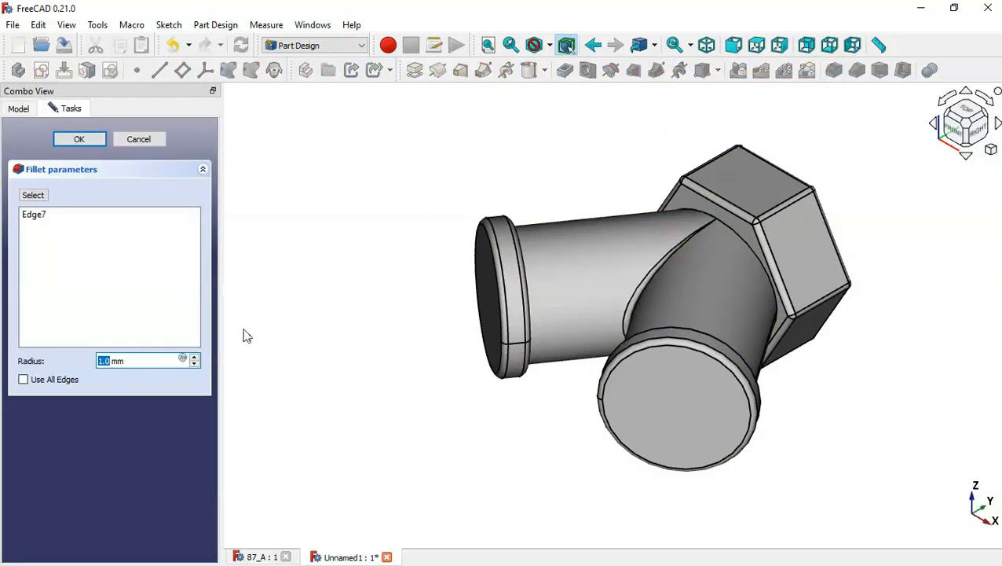
pyautogui.moveTo(146, 359); pyautogui.dragTo(43, 348)
pyautogui.write('5')
pyautogui.press('Return')
pyautogui.moveTo(349, 421); pyautogui.dragTo(525, 351, button='middle')
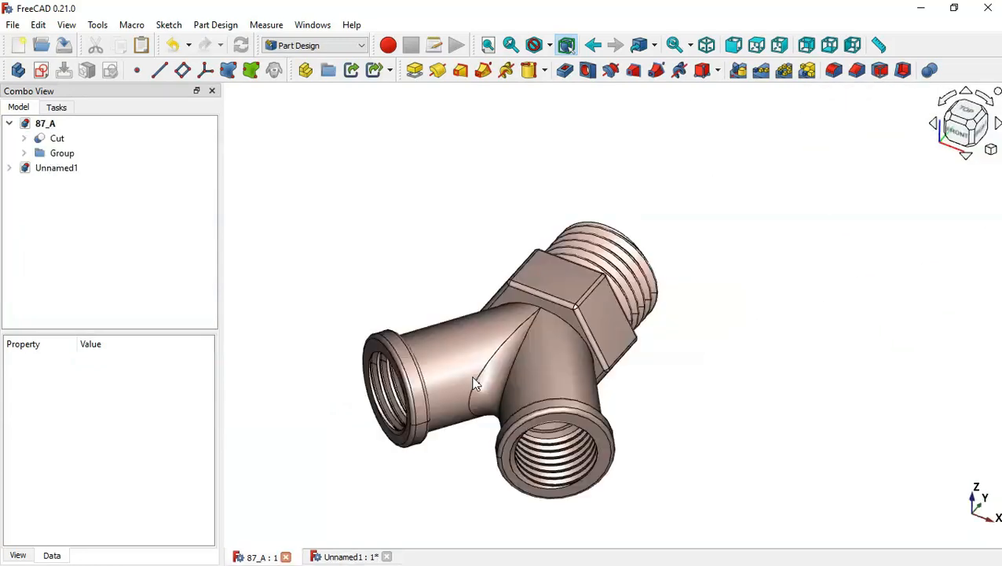
# - Copy and paste the additive pipe's Profile sketch, leaving out its XZ-plane dependency
pyautogui.moveTo(556, 472); pyautogui.dragTo(534, 397, button='middle')
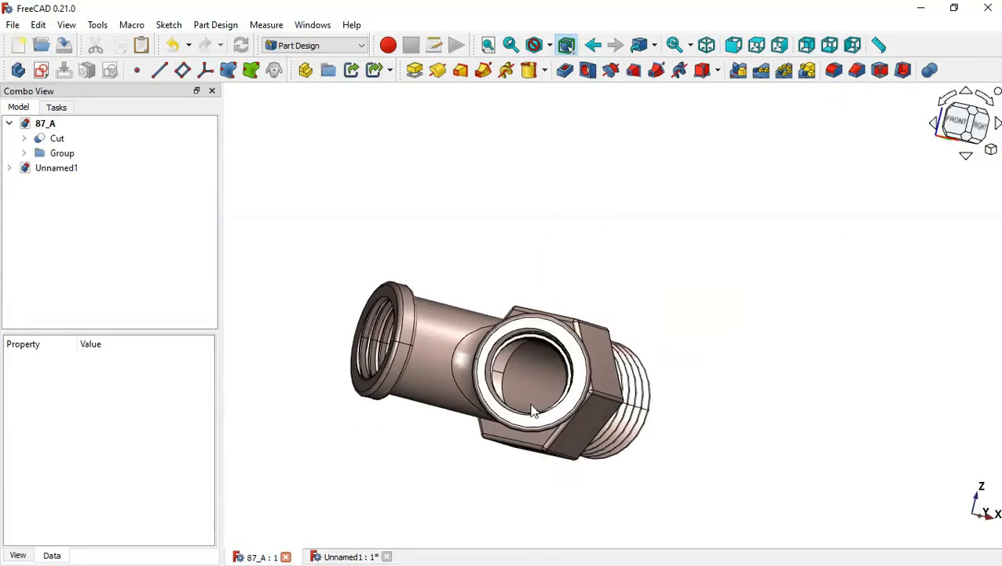
pyautogui.moveTo(726, 358); pyautogui.dragTo(601, 352, button='middle')
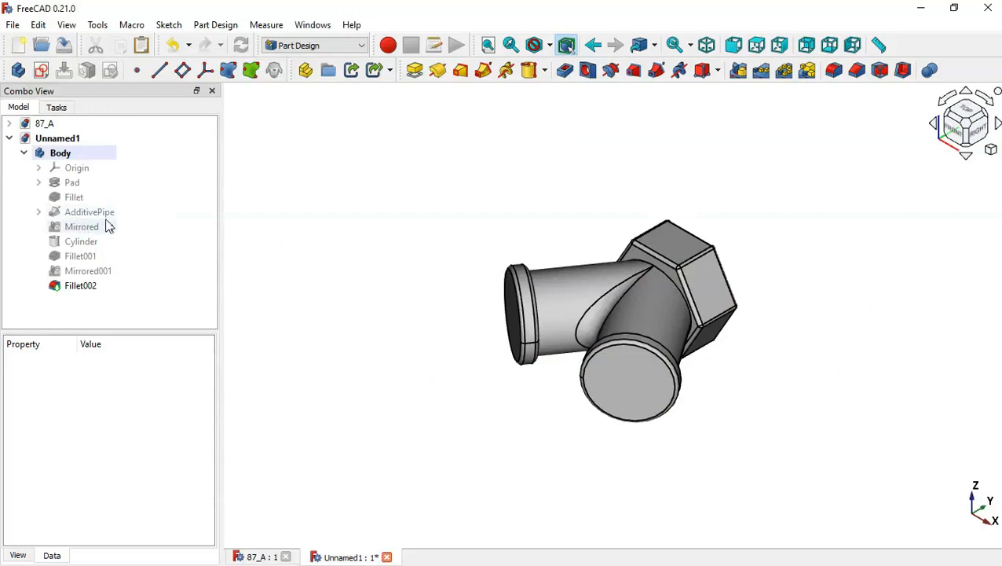
pyautogui.click(39, 212)
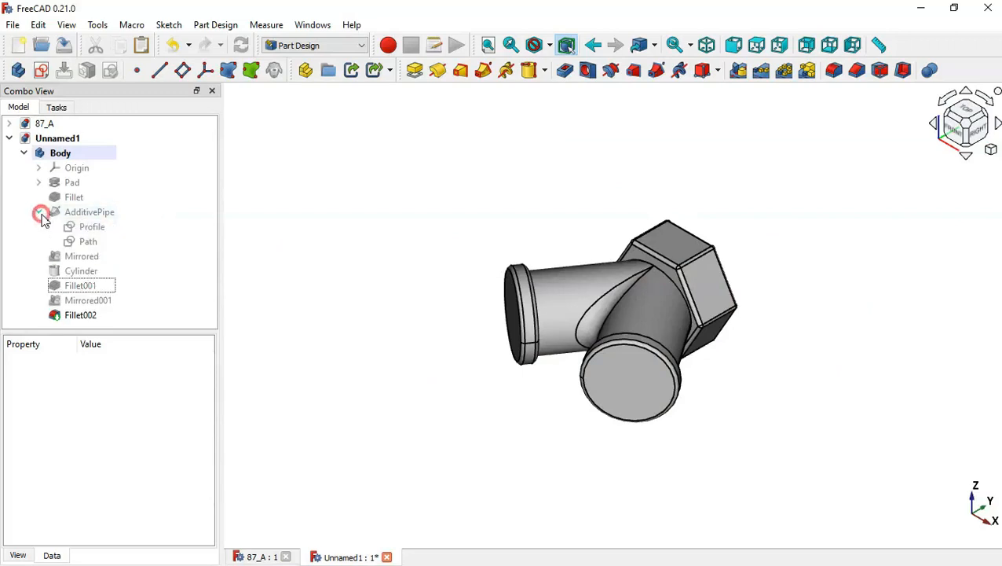
pyautogui.click(92, 228)
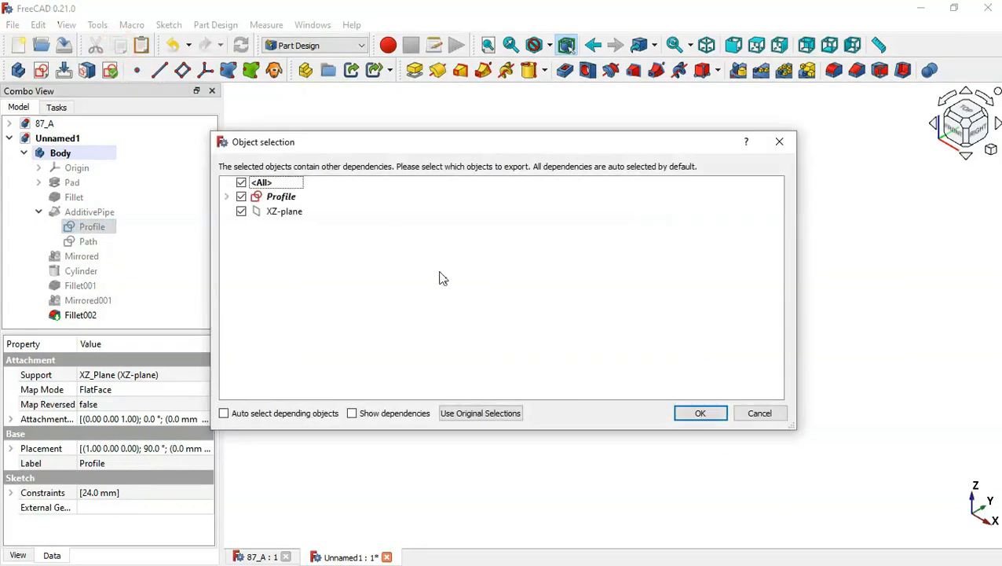
pyautogui.click(242, 182)
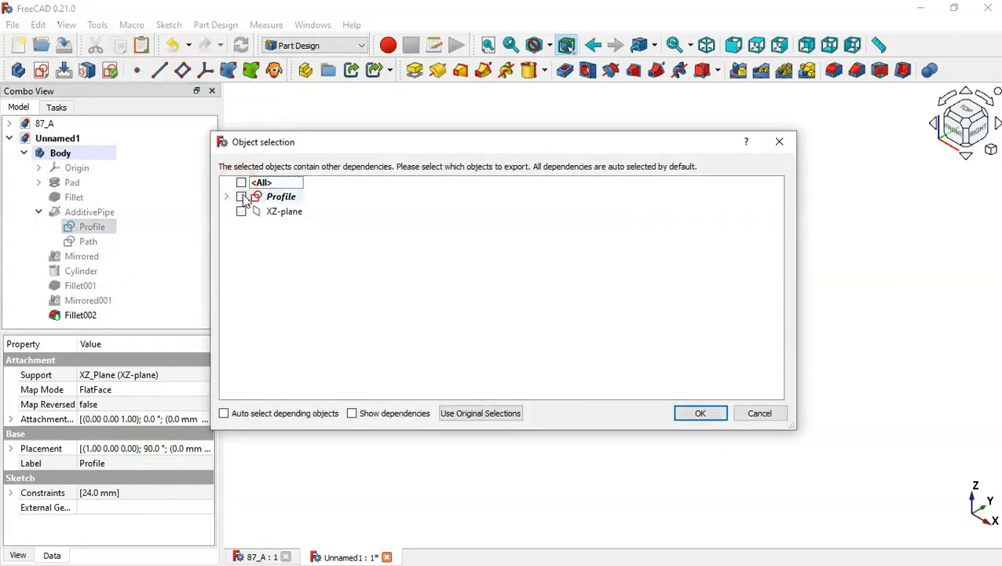
pyautogui.click(242, 196)
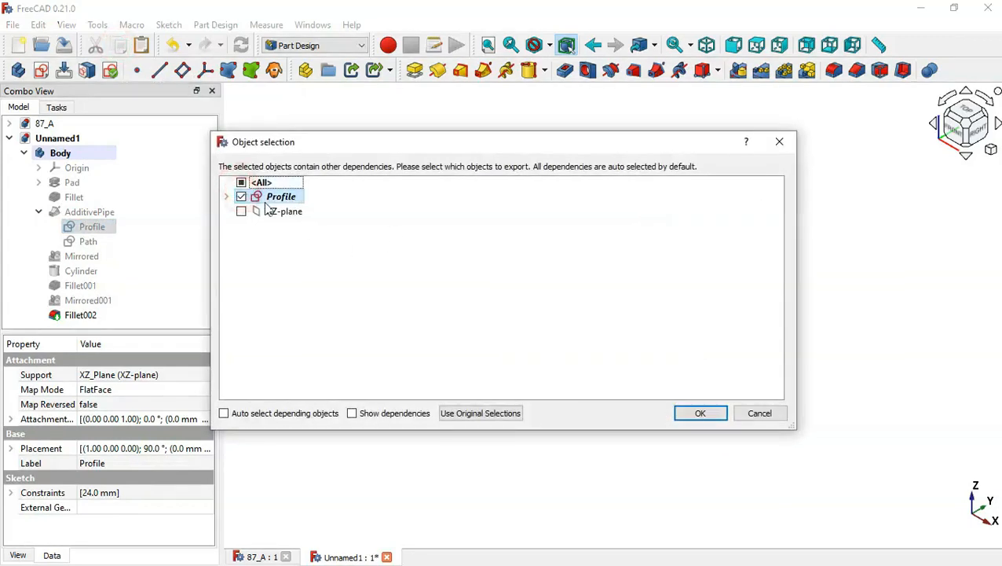
pyautogui.click(699, 413)
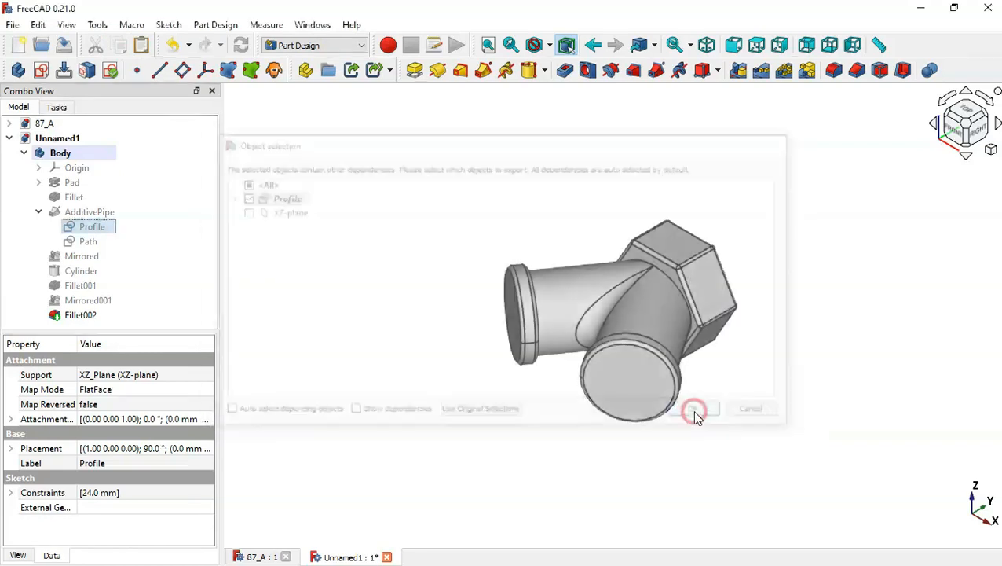
pyautogui.click(142, 46)
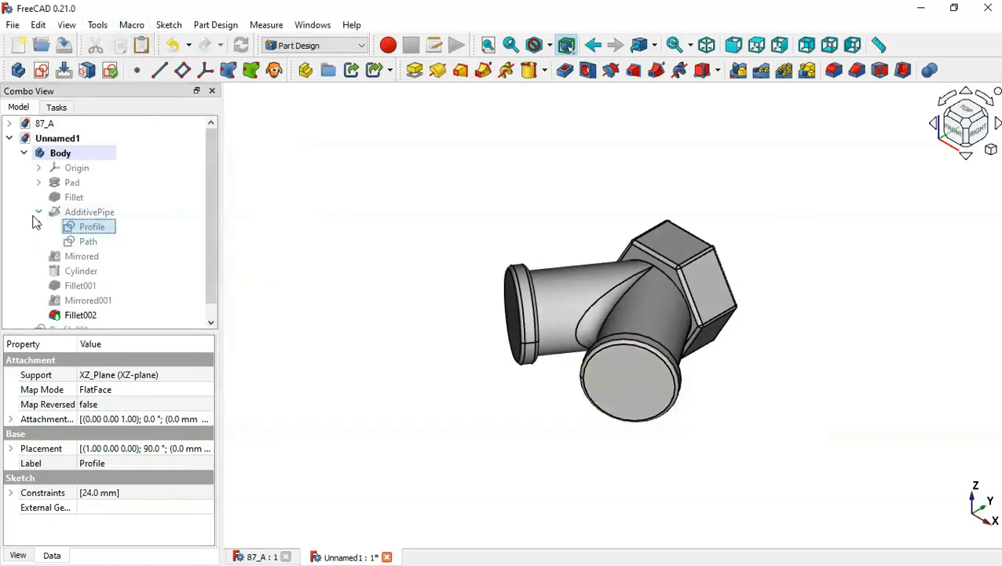
# - Move the pasted copy of the Profile sketch into Body and open it for editing
pyautogui.moveTo(212, 190); pyautogui.dragTo(195, 284)
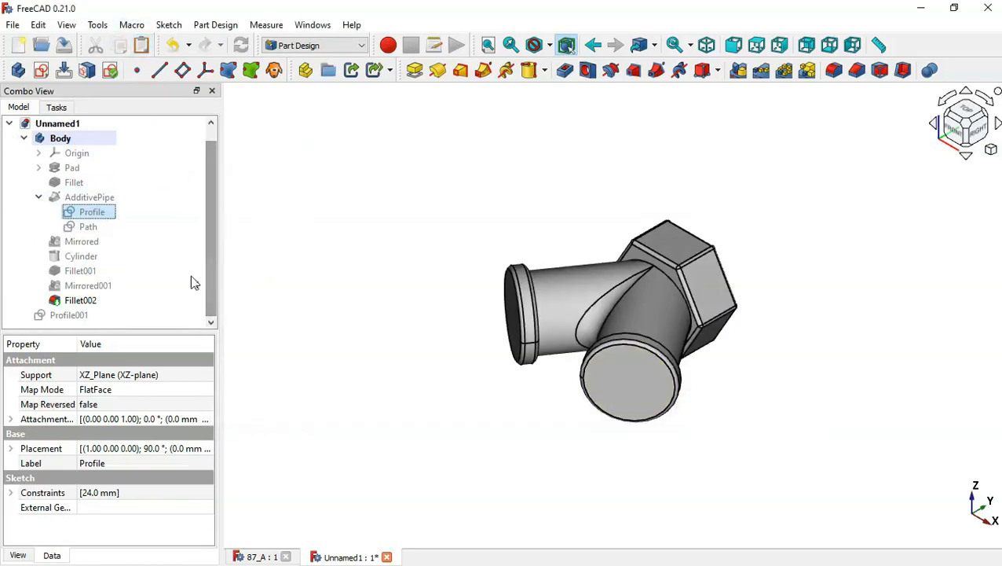
pyautogui.click(63, 316)
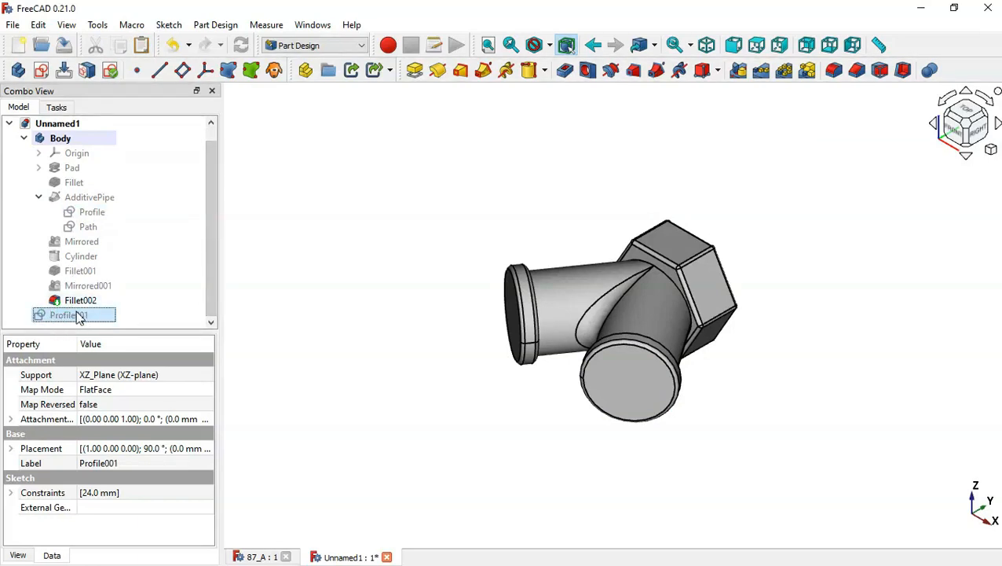
pyautogui.moveTo(68, 317); pyautogui.dragTo(99, 141)
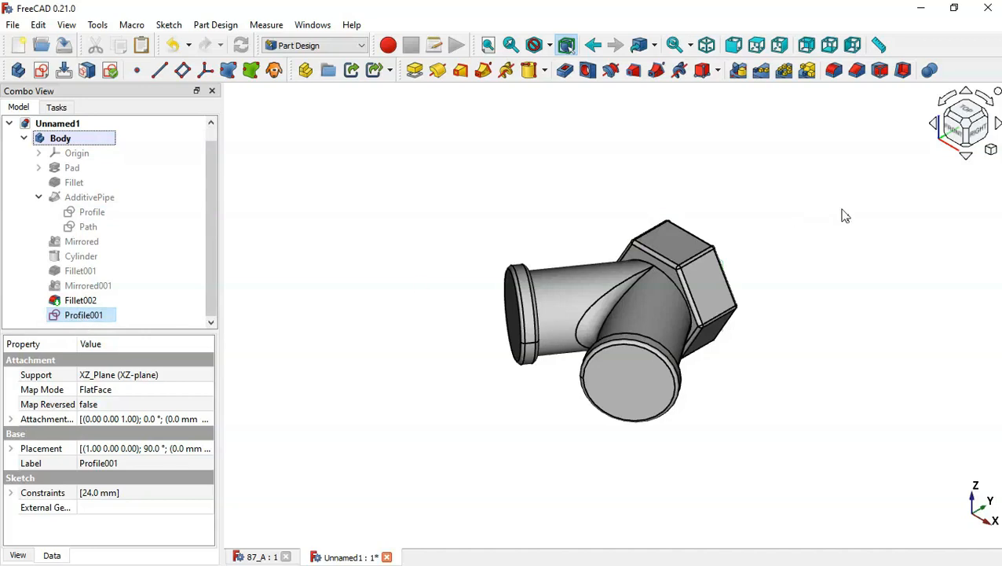
pyautogui.moveTo(844, 212); pyautogui.dragTo(683, 252, button='middle')
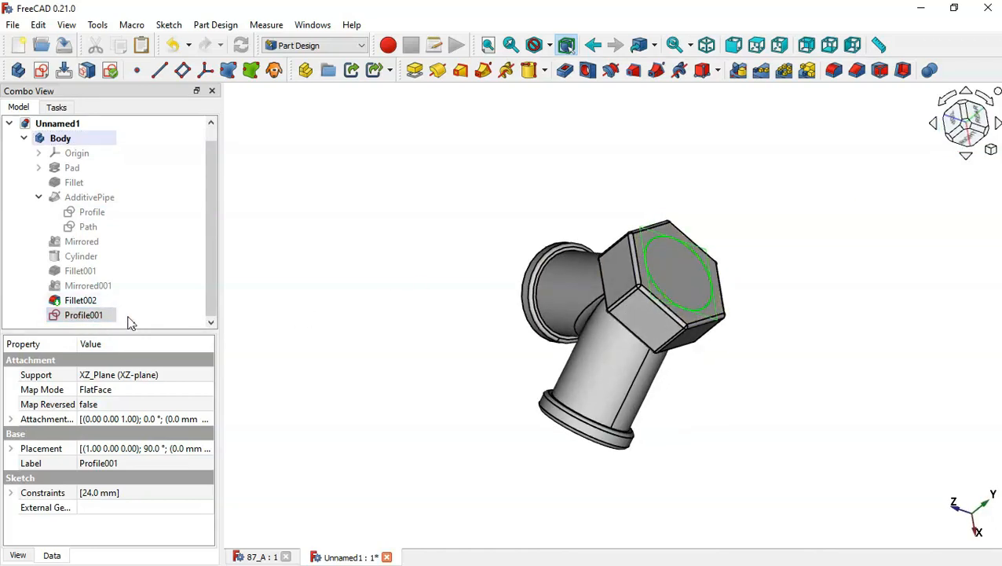
pyautogui.doubleClick(101, 321)
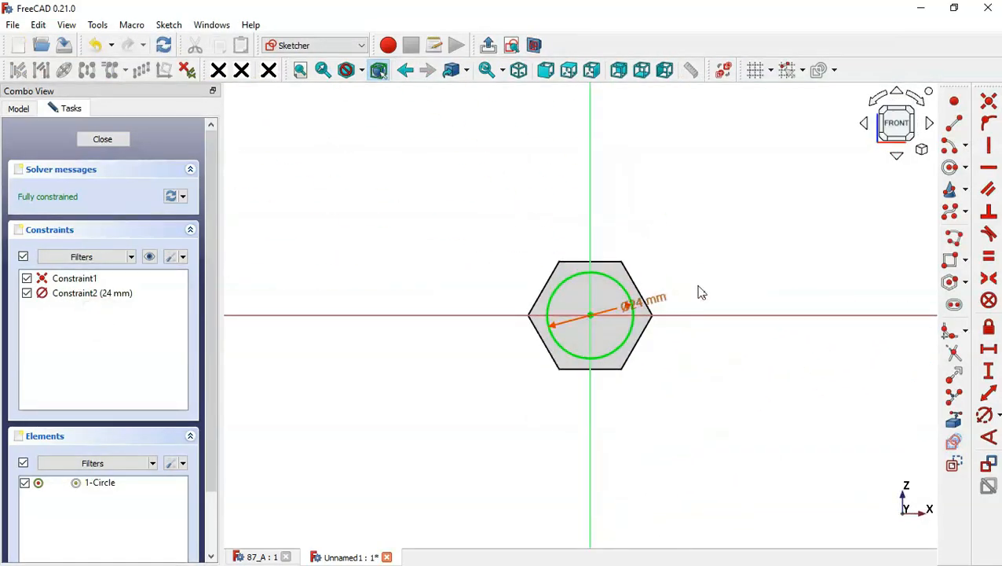
# - Set the circle's diameter to 18 mm in the copied Profile sketch and close the sketch
pyautogui.doubleClick(650, 306)
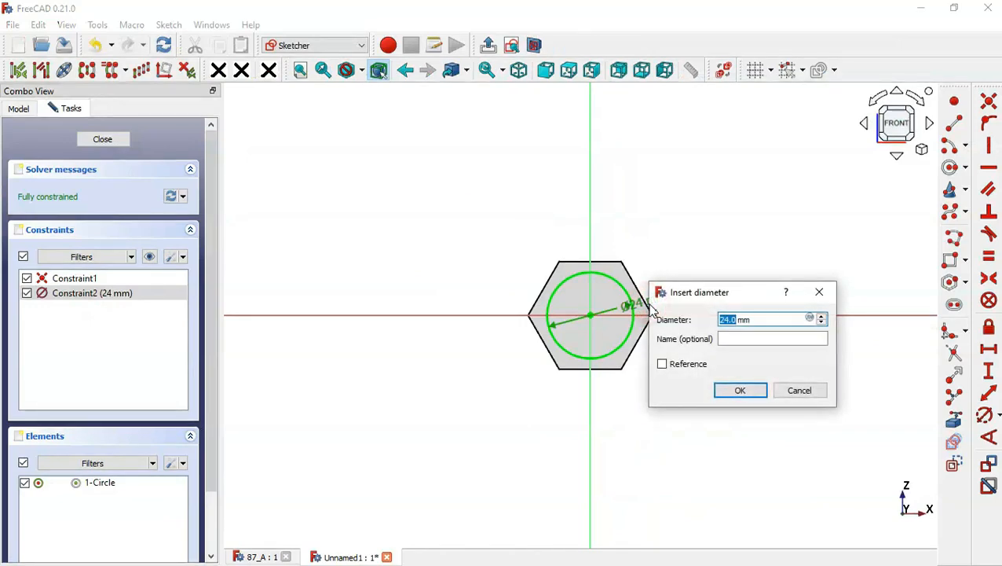
pyautogui.write('18')
pyautogui.press('Return')
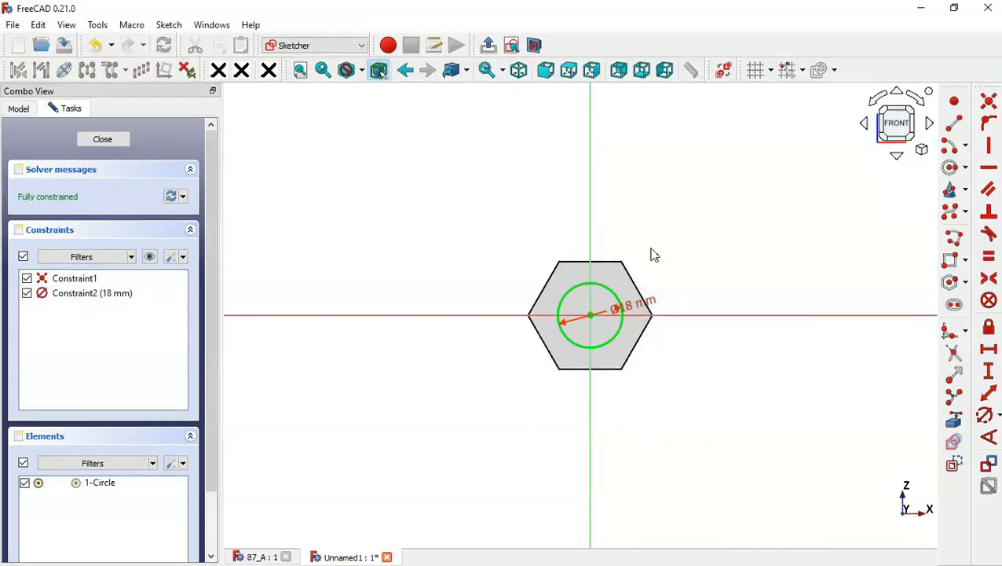
pyautogui.click(489, 47)
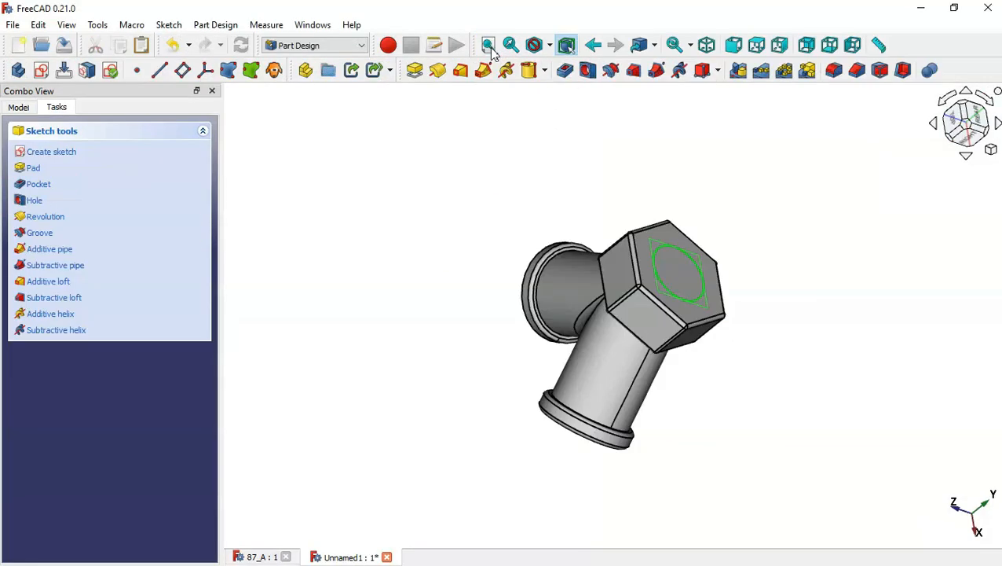
# - Create a subtractive pipe from the Profile001 sketch, using the additive pipe's Path sketch as the sweep path
pyautogui.click(7, 106)
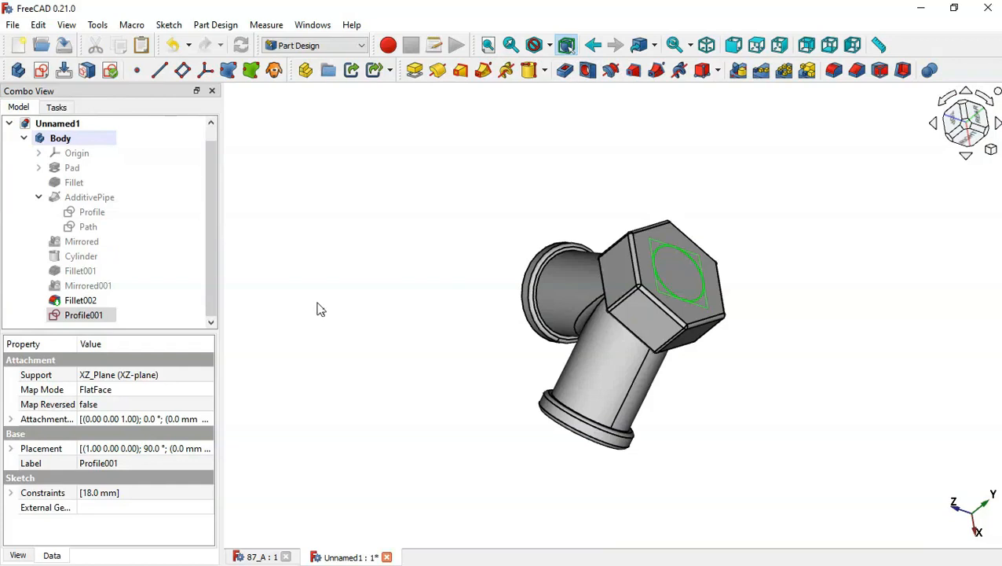
pyautogui.click(79, 316)
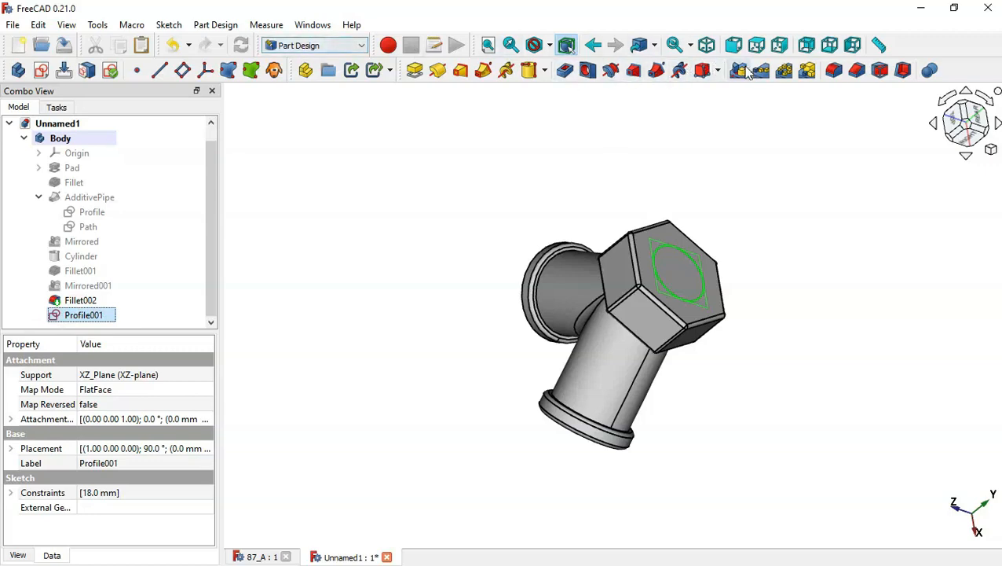
pyautogui.click(660, 76)
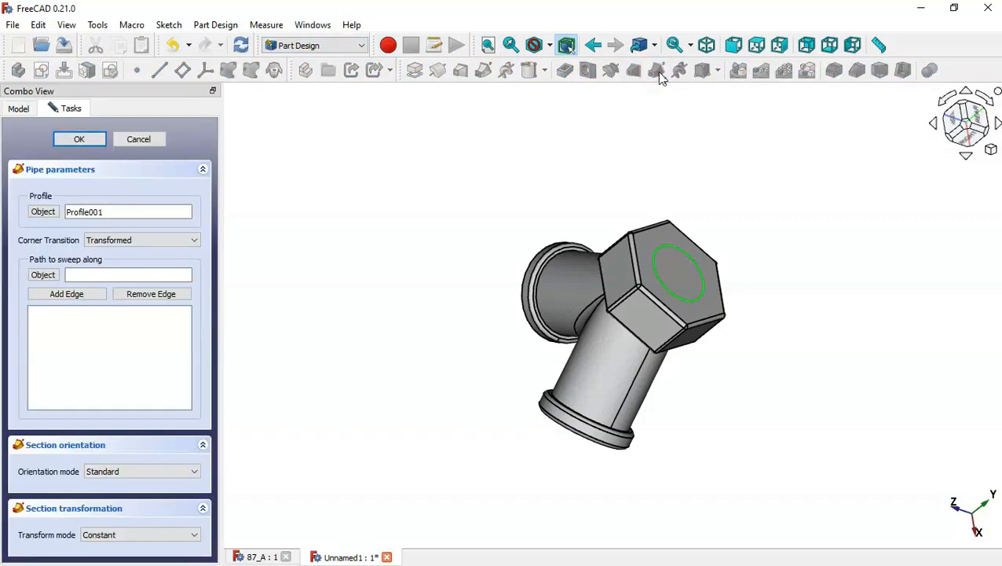
pyautogui.click(43, 278)
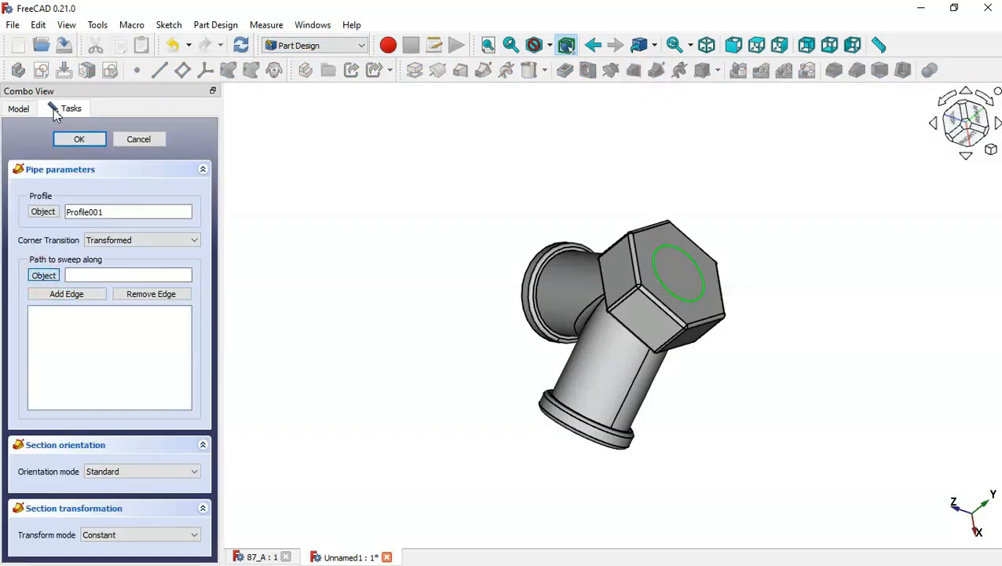
pyautogui.click(22, 109)
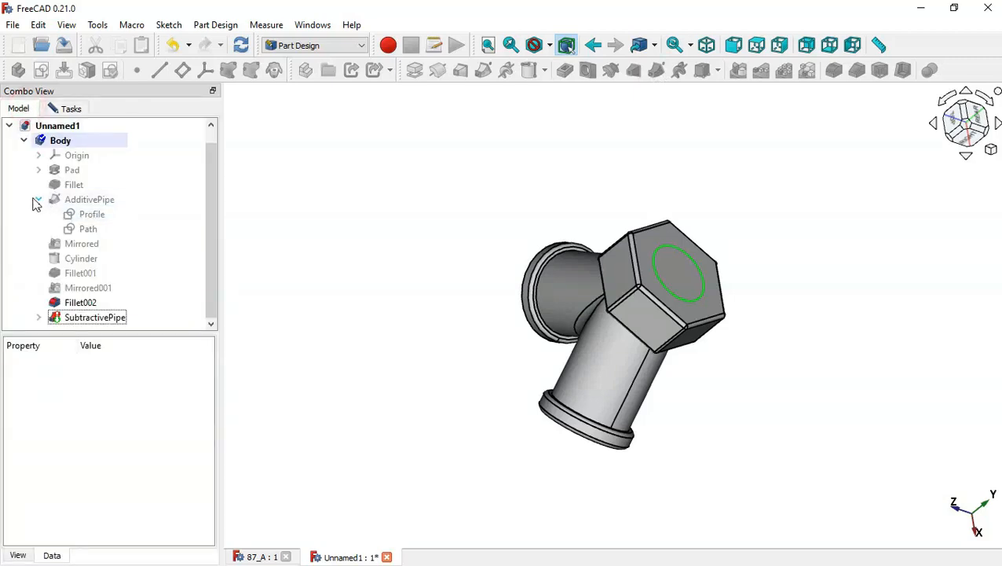
pyautogui.click(96, 233)
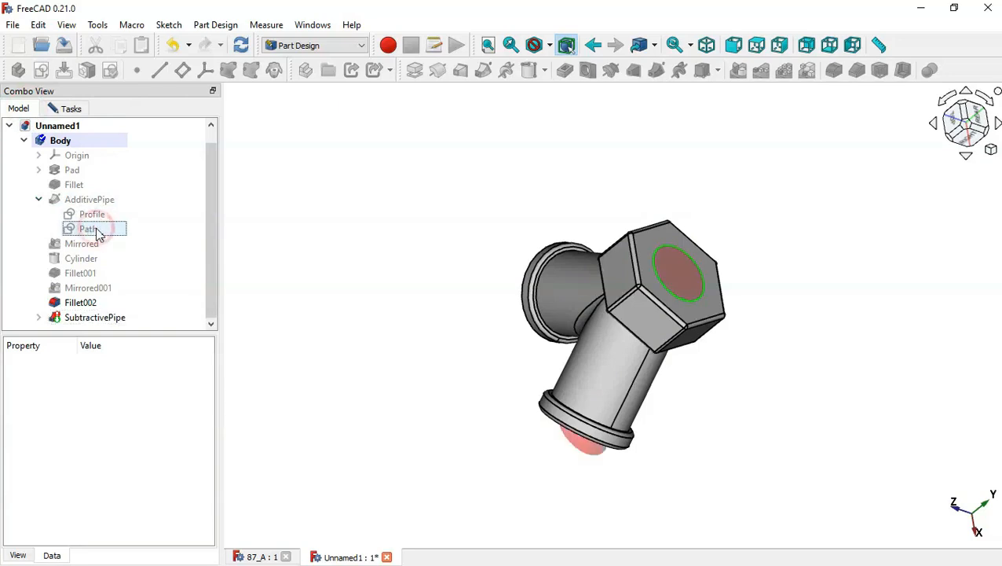
pyautogui.click(68, 117)
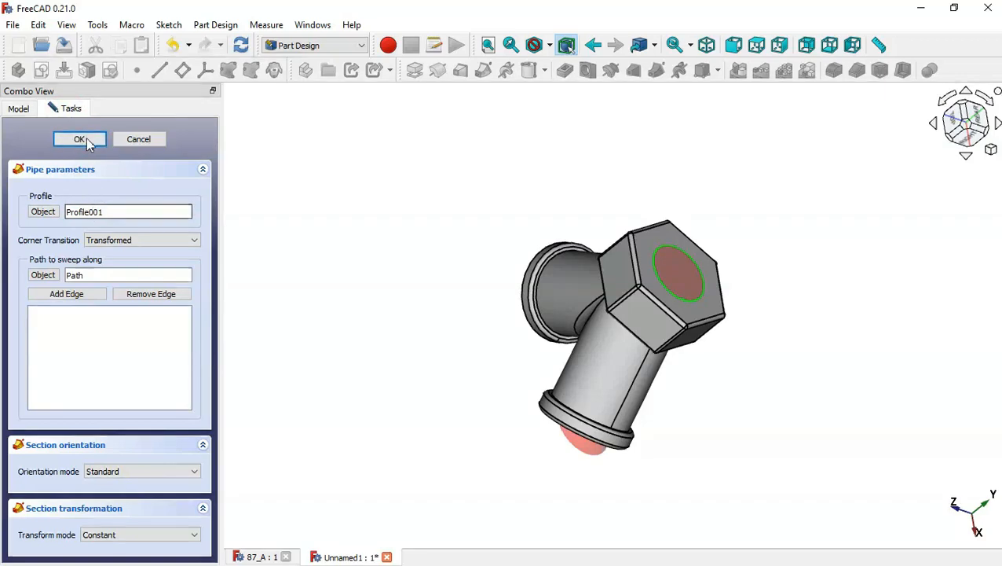
# - Set the subtractive pipe's corner transition to Right Corner and finish the feature
pyautogui.moveTo(439, 381); pyautogui.dragTo(524, 325)
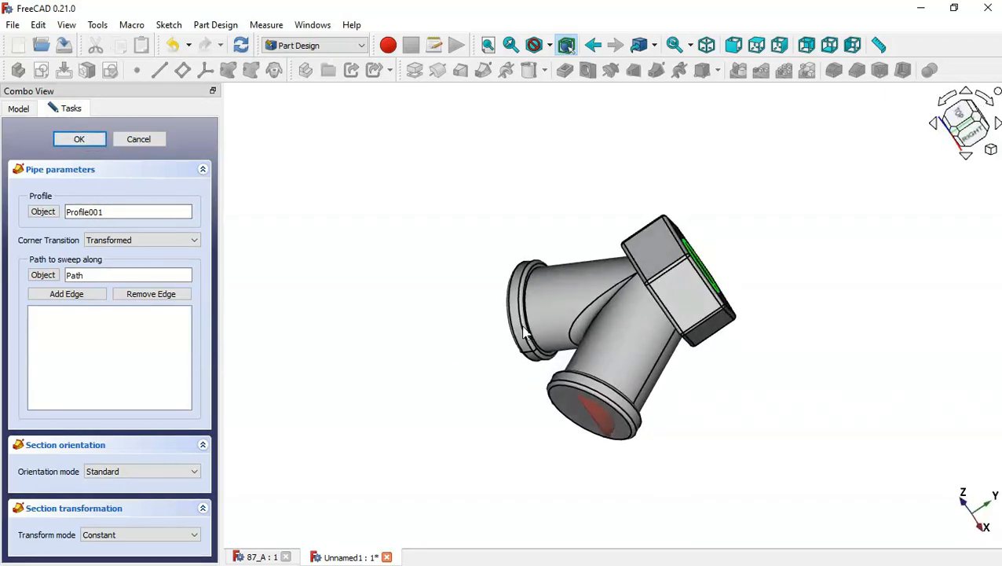
pyautogui.click(134, 241)
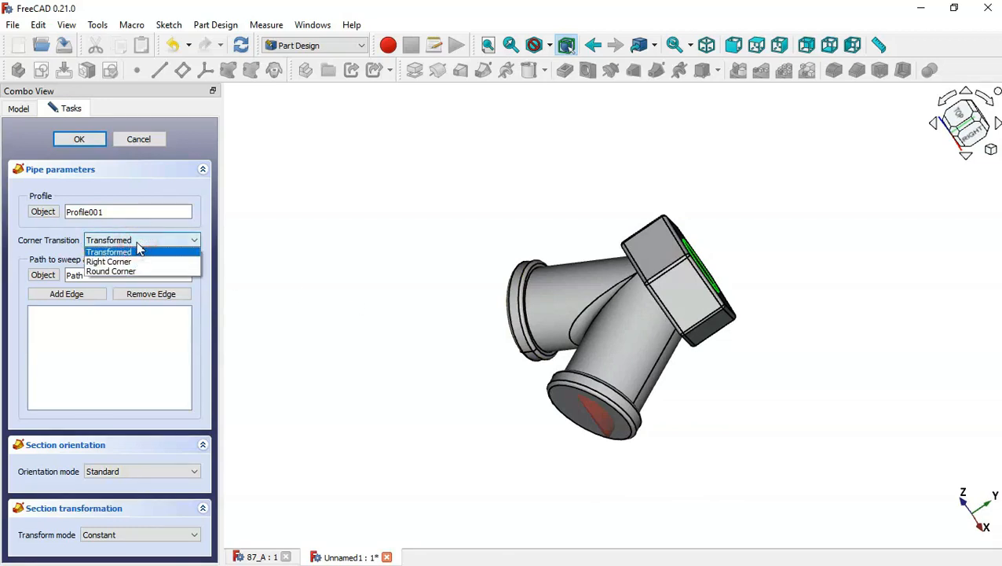
pyautogui.click(146, 264)
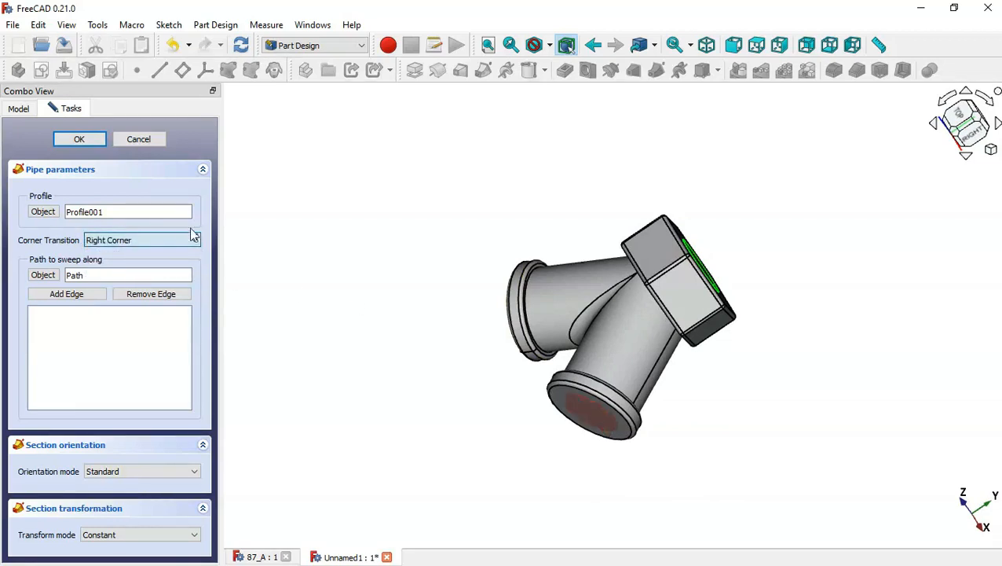
pyautogui.click(93, 138)
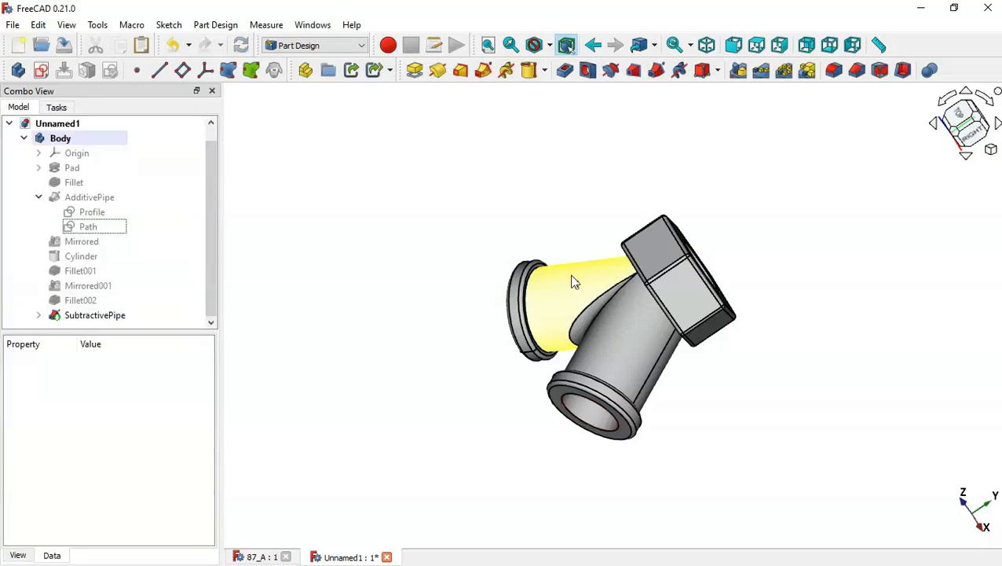
# - Mirror the subtractive pipe about the vertical sketch axis to hollow out the second branch
pyautogui.moveTo(779, 255); pyautogui.dragTo(539, 381, button='middle')
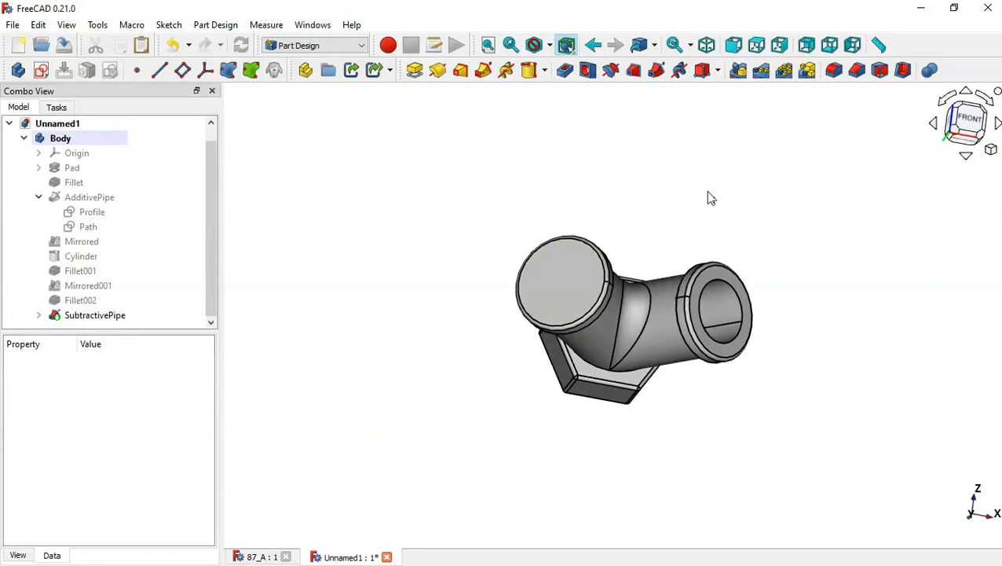
pyautogui.moveTo(712, 197); pyautogui.dragTo(574, 295, button='middle')
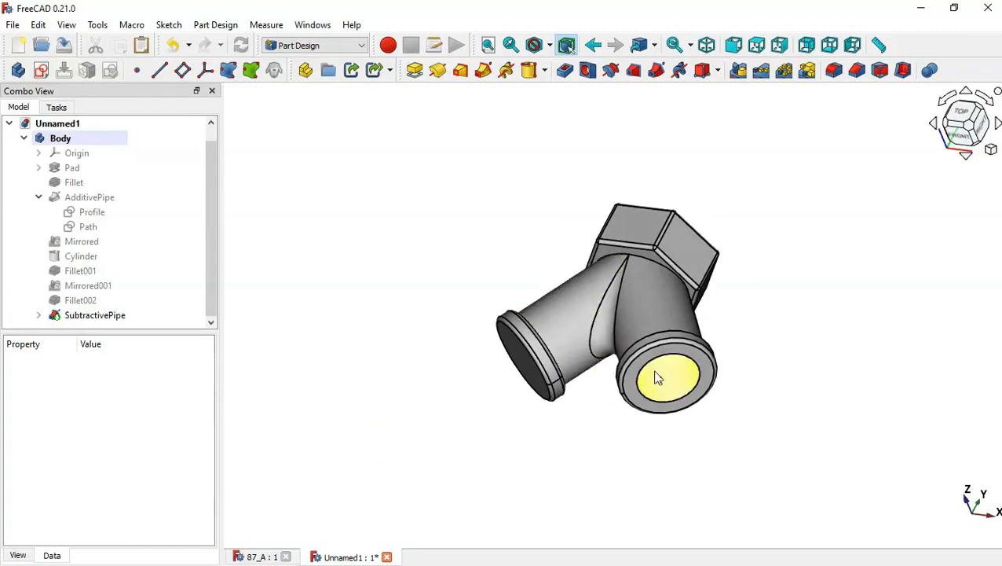
pyautogui.click(87, 315)
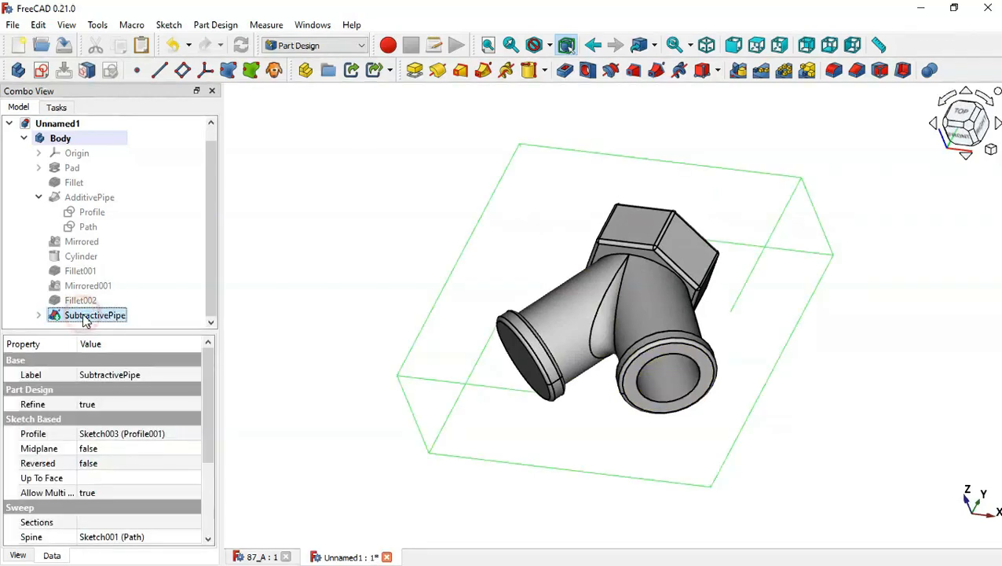
pyautogui.click(738, 71)
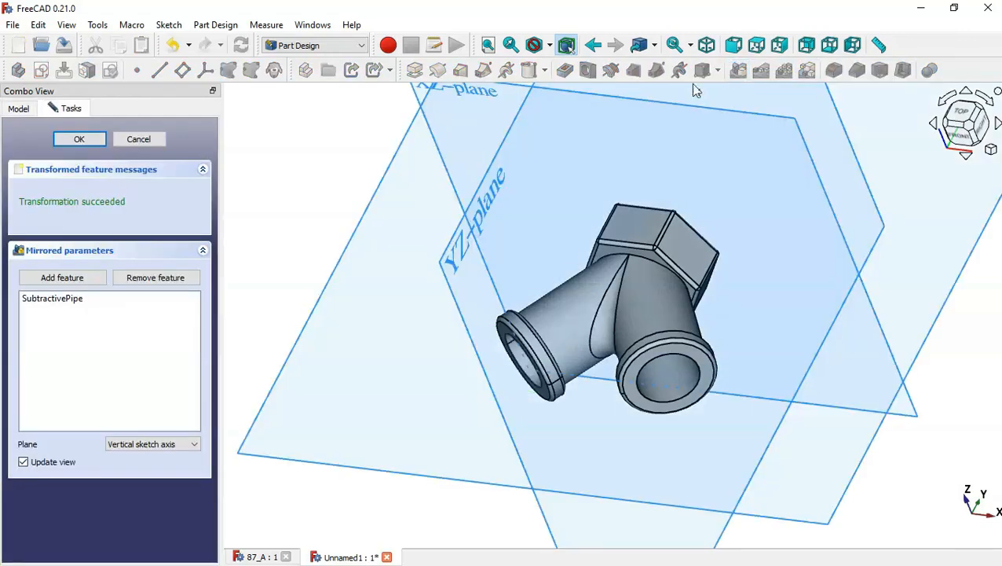
pyautogui.moveTo(343, 519); pyautogui.dragTo(496, 403, button='middle')
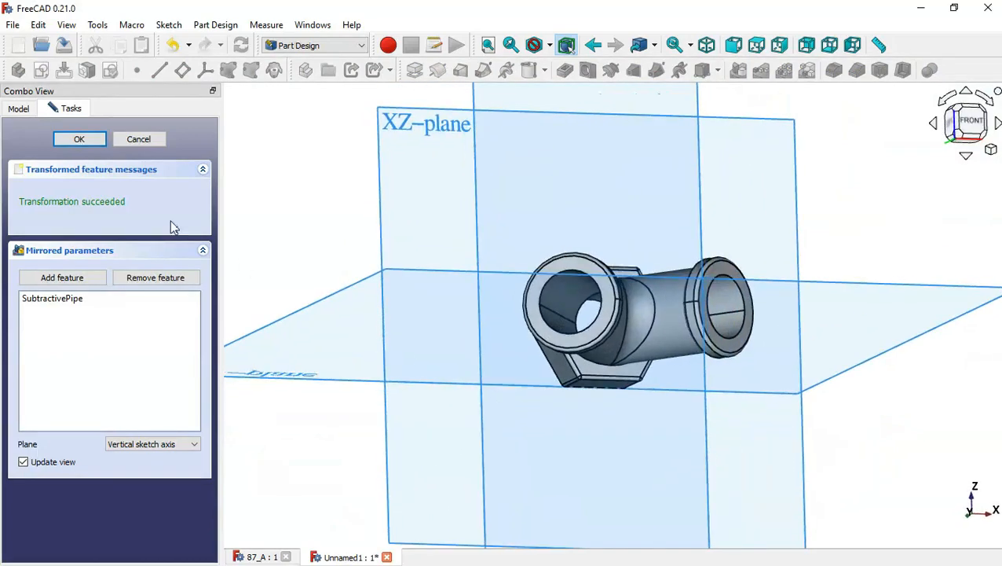
pyautogui.click(79, 138)
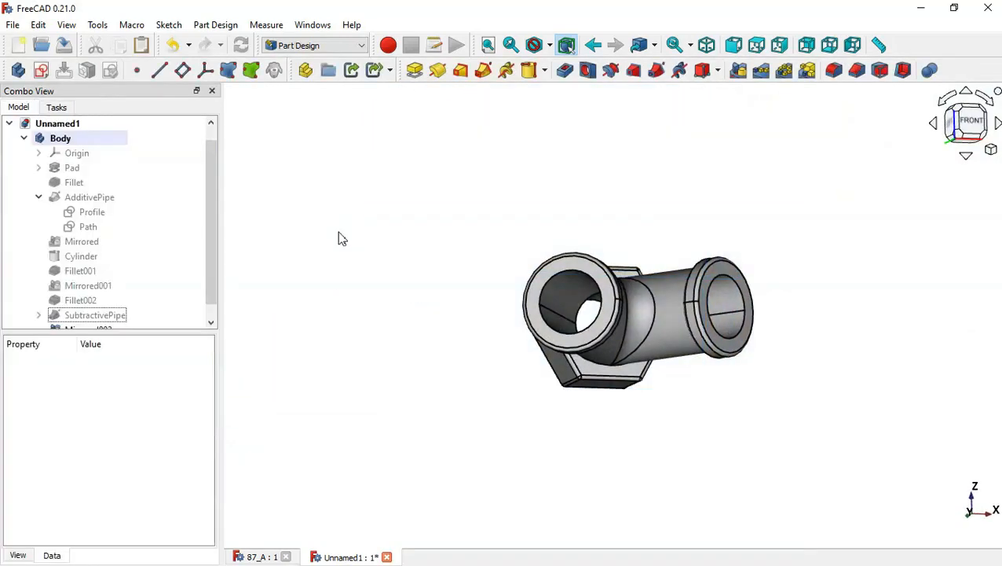
pyautogui.press('0')
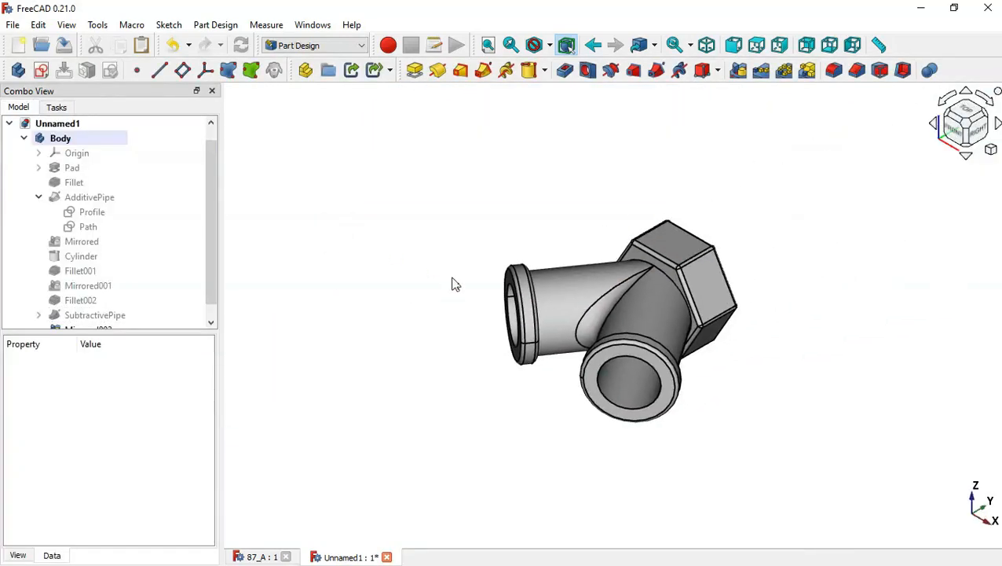
# - Check the branch threads in the reference model 87_A, and create a sketch on the front branch's collar end face in Unnamed1
pyautogui.click(262, 557)
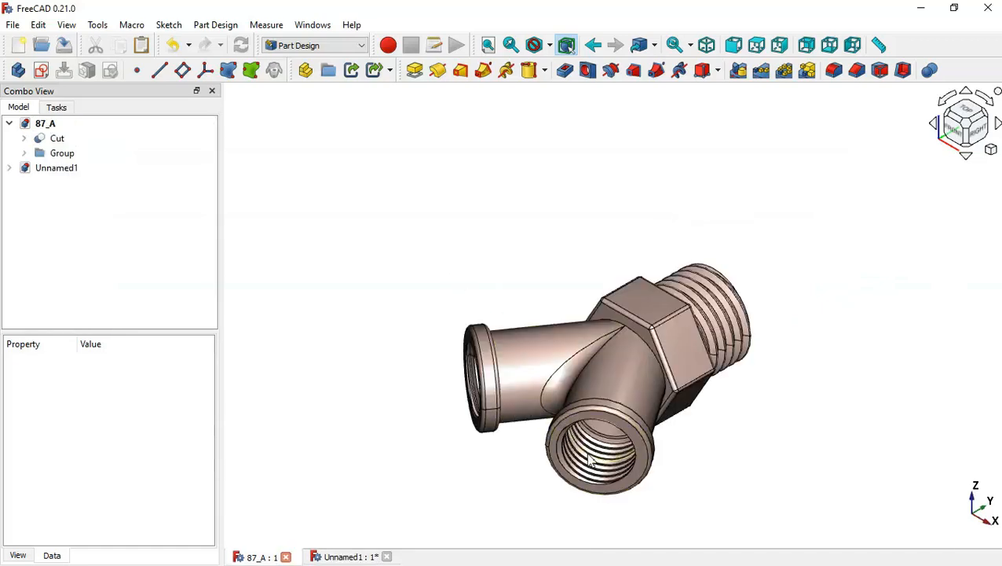
pyautogui.moveTo(598, 461); pyautogui.dragTo(524, 457, button='middle')
pyautogui.click(350, 557)
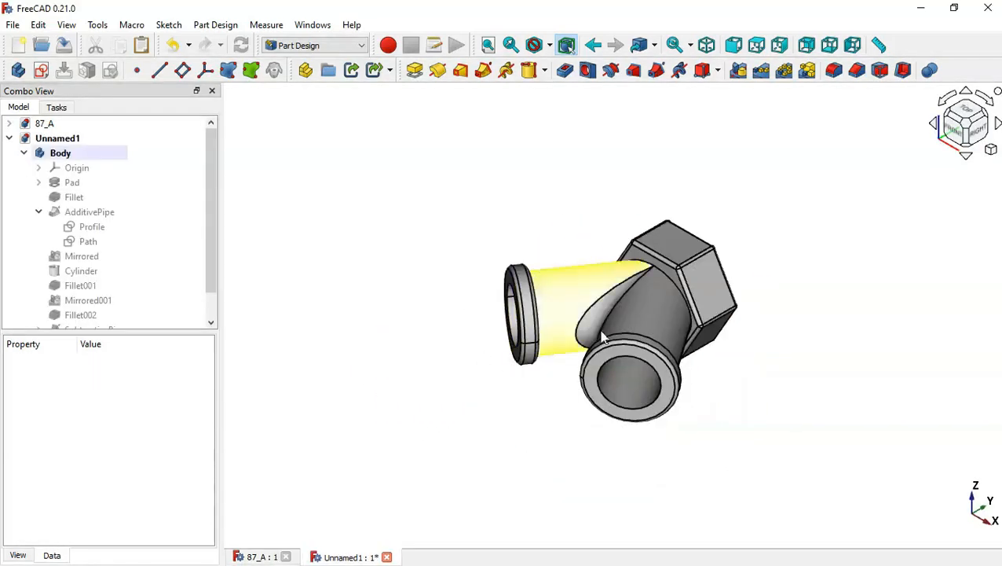
pyautogui.click(38, 212)
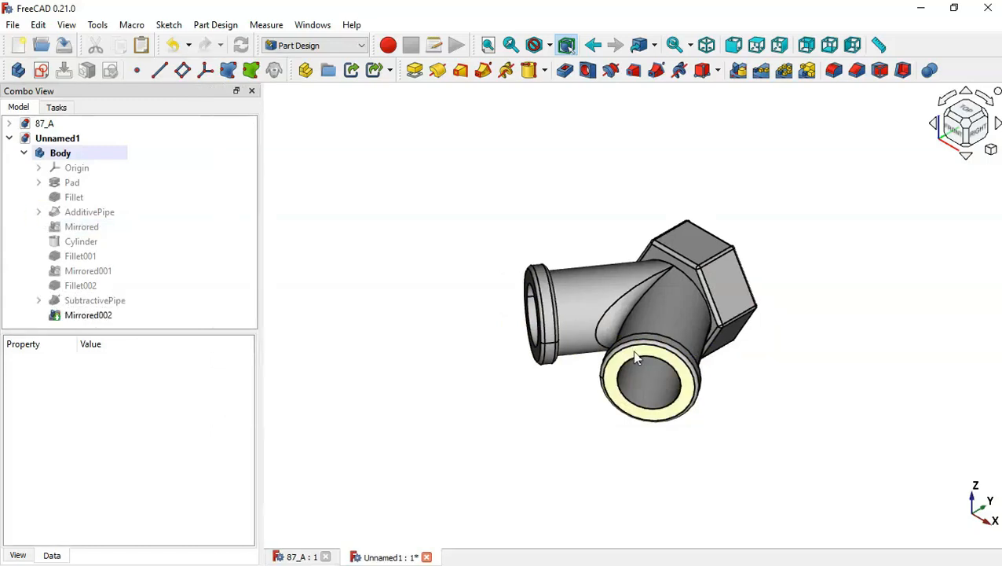
pyautogui.click(656, 356)
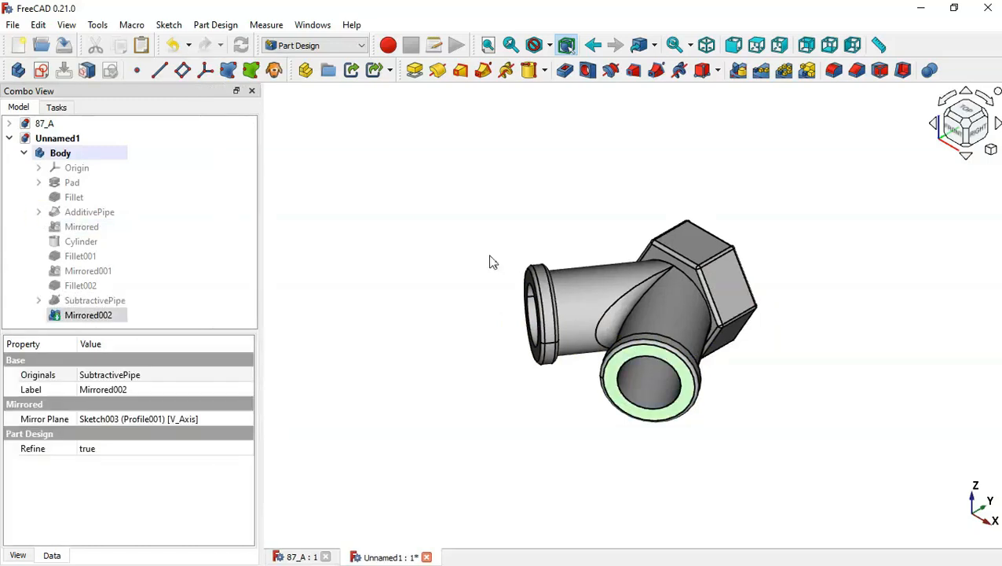
pyautogui.click(665, 357)
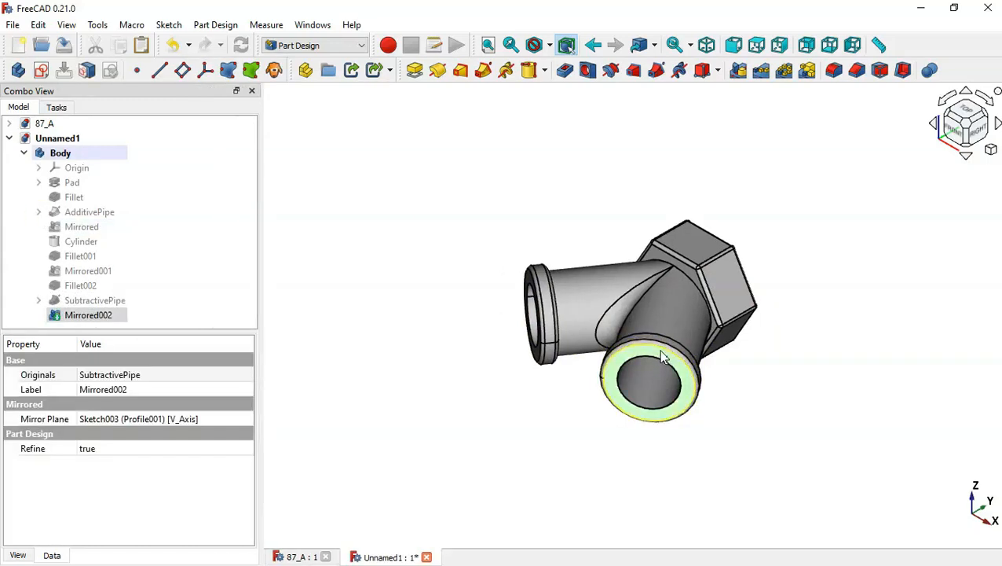
pyautogui.click(42, 72)
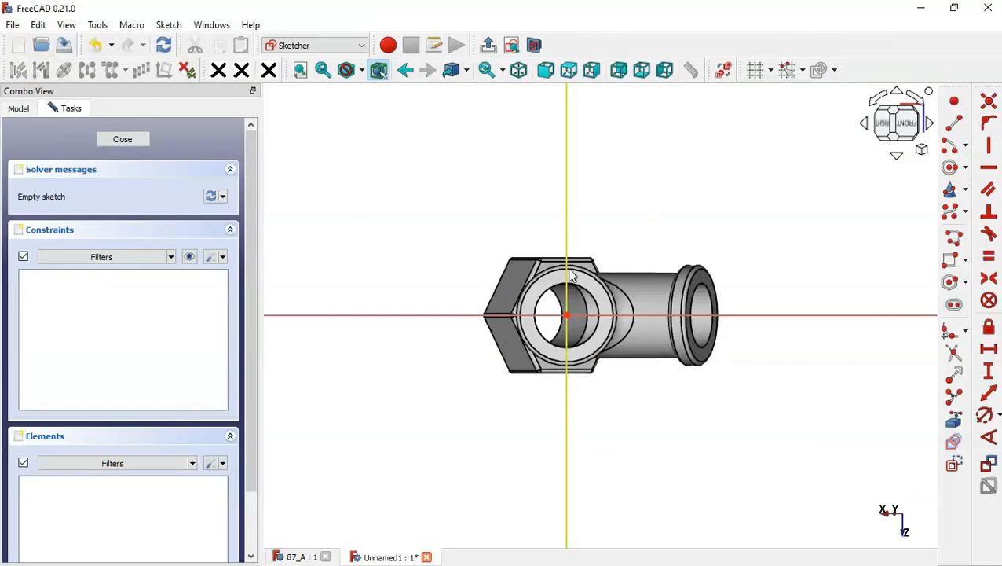
# - Draw a circle of about 7.6 mm radius centred on the sketch origin and close the sketch
pyautogui.scroll(3, 572, 277)
pyautogui.click(953, 166)
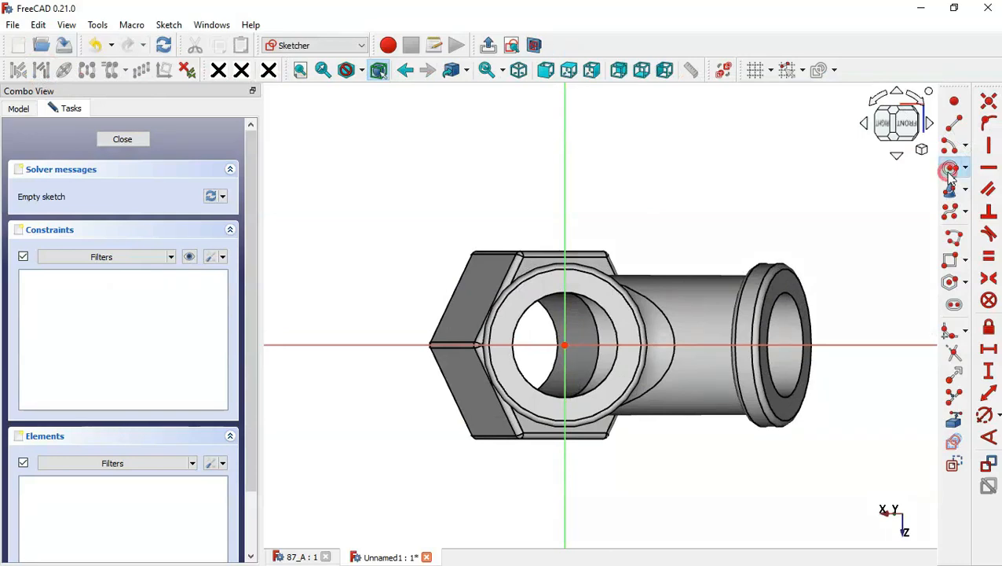
pyautogui.click(564, 344)
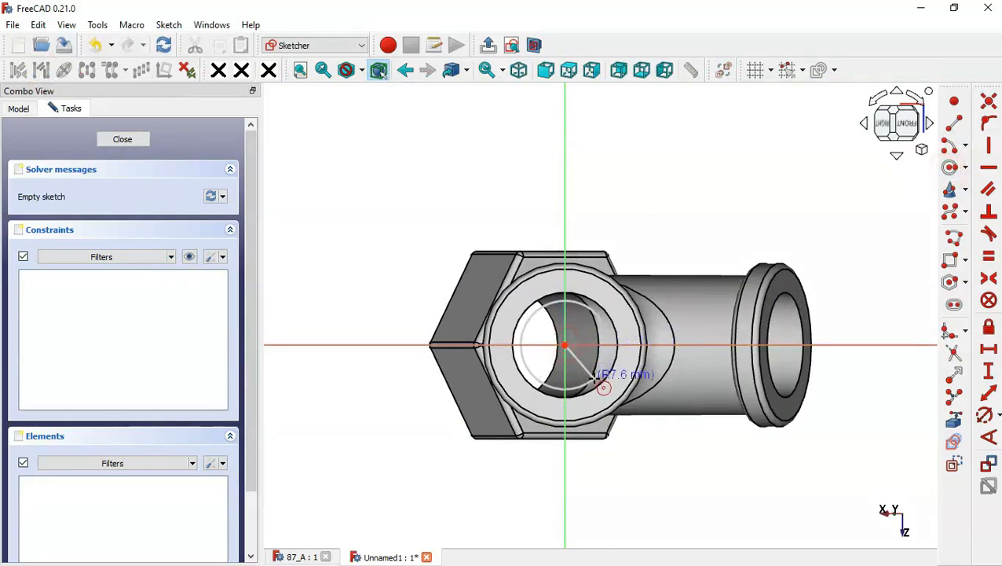
pyautogui.click(599, 381)
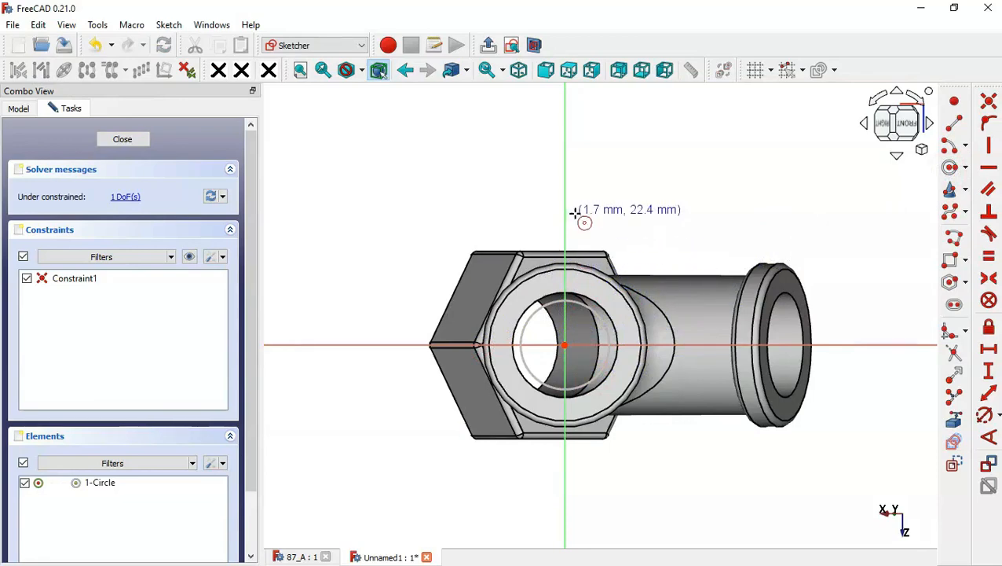
pyautogui.click(487, 45)
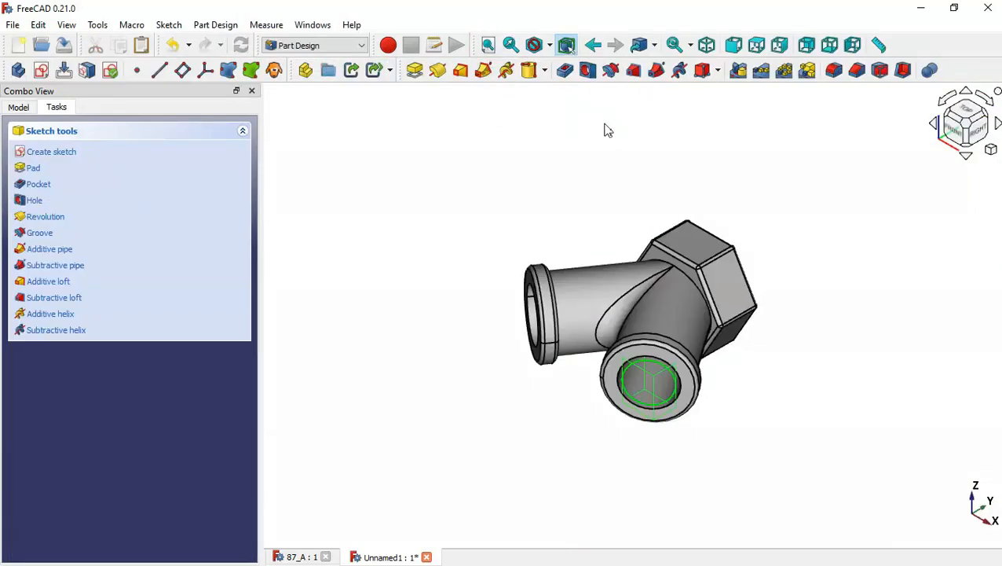
# - Start a Hole from the front branch's circle sketch with an ISO metric regular profile, modelled thread and size M22
pyautogui.click(588, 77)
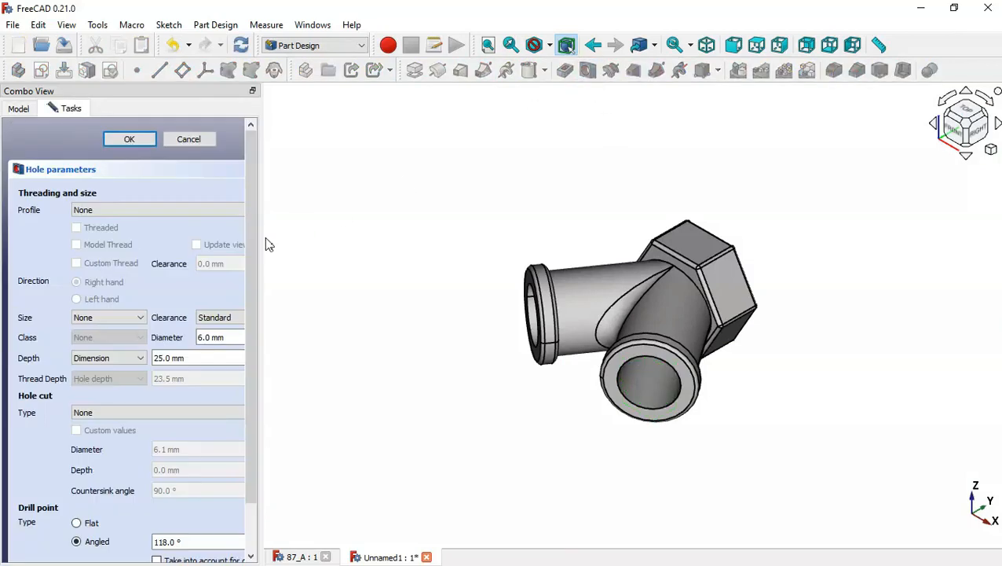
pyautogui.moveTo(262, 236); pyautogui.dragTo(324, 243)
pyautogui.click(119, 212)
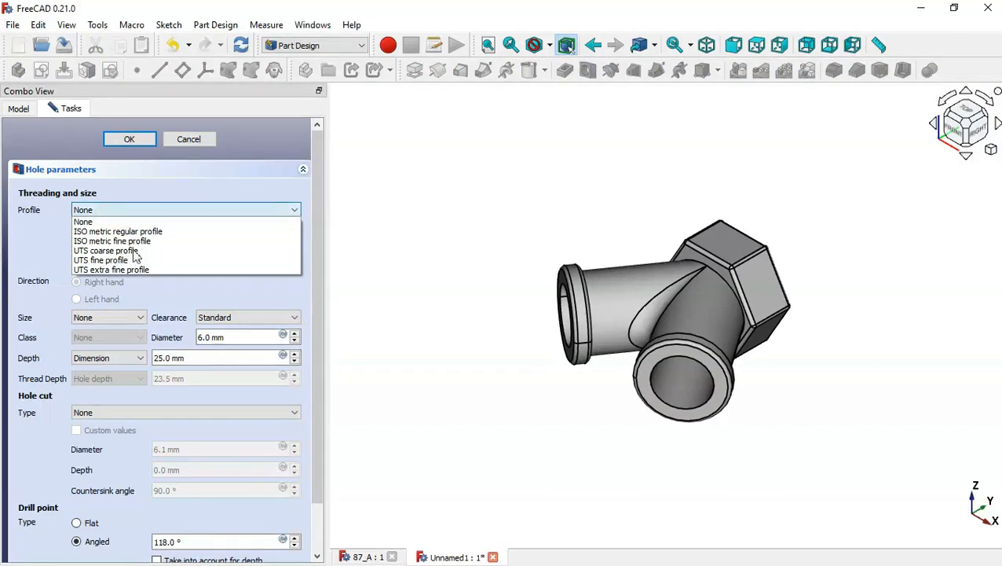
pyautogui.click(173, 236)
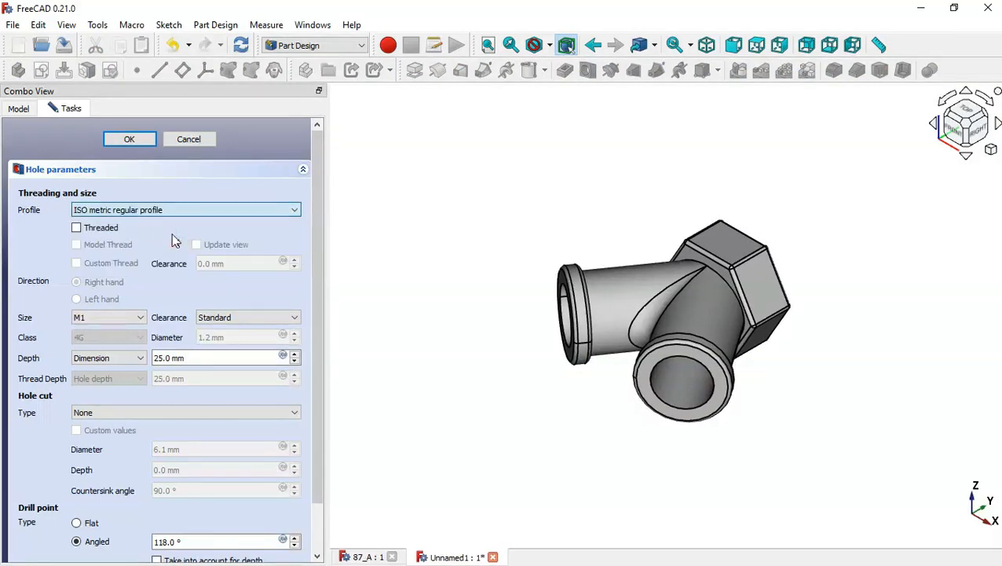
pyautogui.click(102, 229)
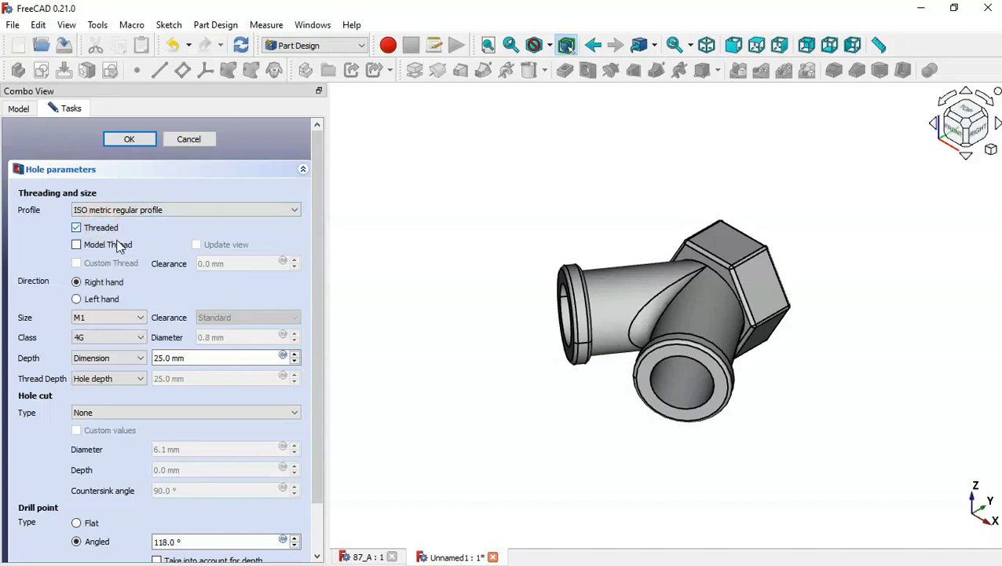
pyautogui.click(118, 245)
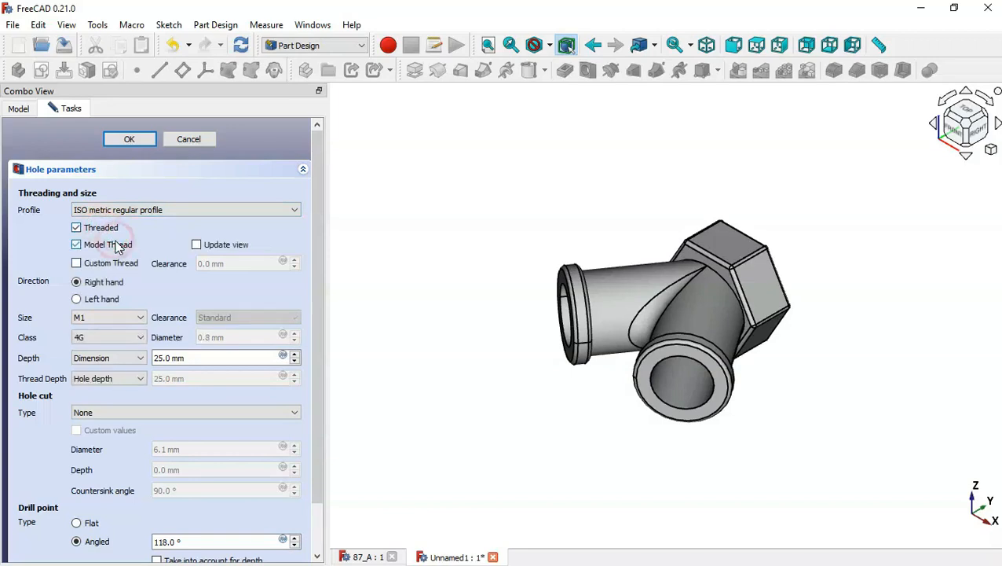
pyautogui.click(136, 318)
pyautogui.moveTo(142, 336); pyautogui.dragTo(141, 381)
pyautogui.click(94, 386)
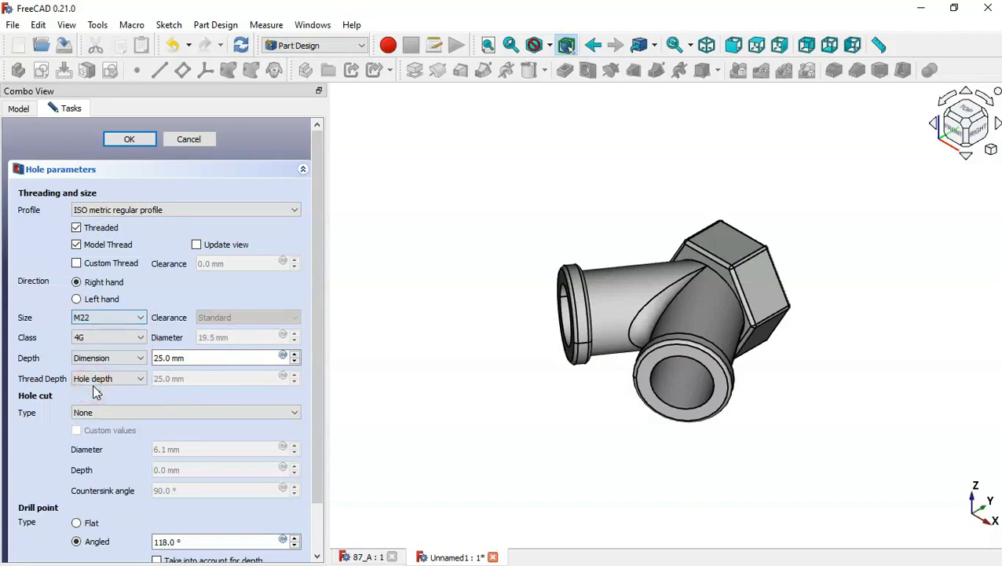
# - Set the threaded hole's depth to 20 mm with a flat drill point, recompute the model and finish the feature
pyautogui.tripleClick(214, 356)
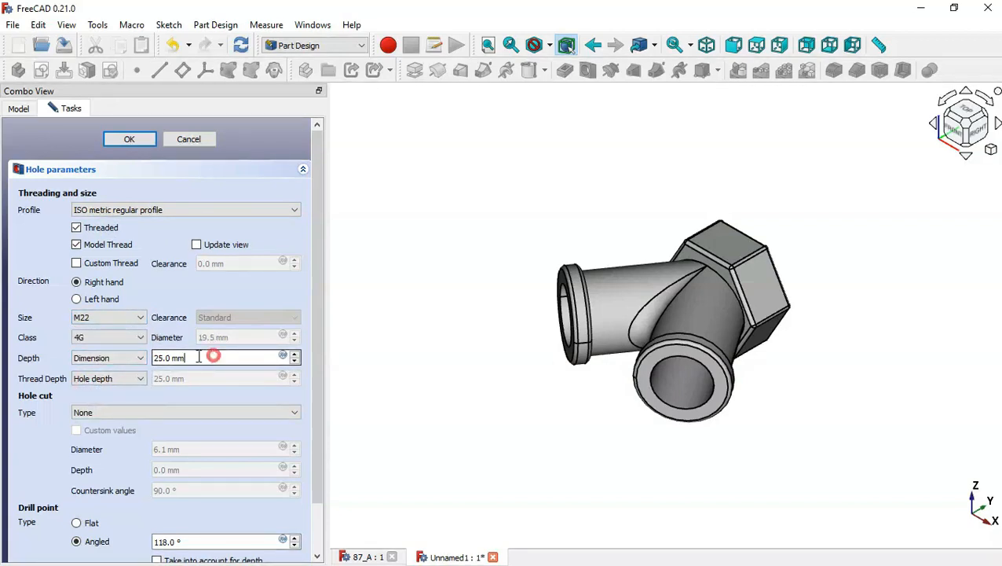
pyautogui.write('20')
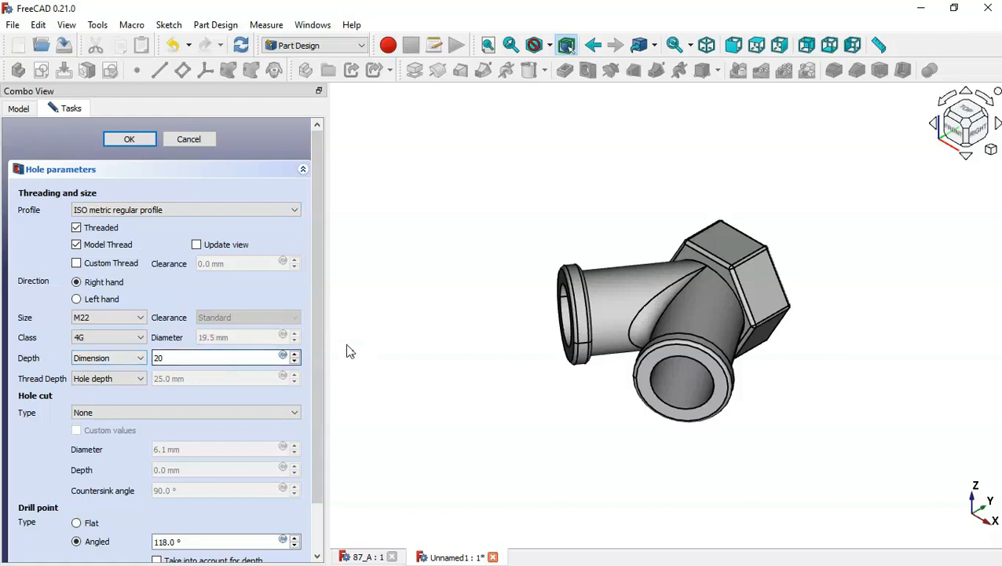
pyautogui.moveTo(318, 316); pyautogui.dragTo(318, 364)
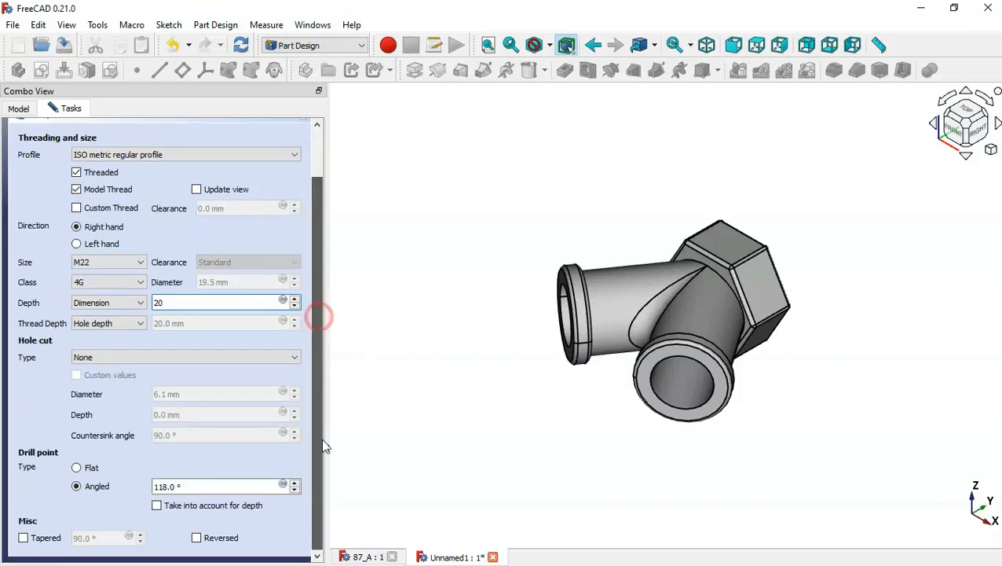
pyautogui.click(77, 468)
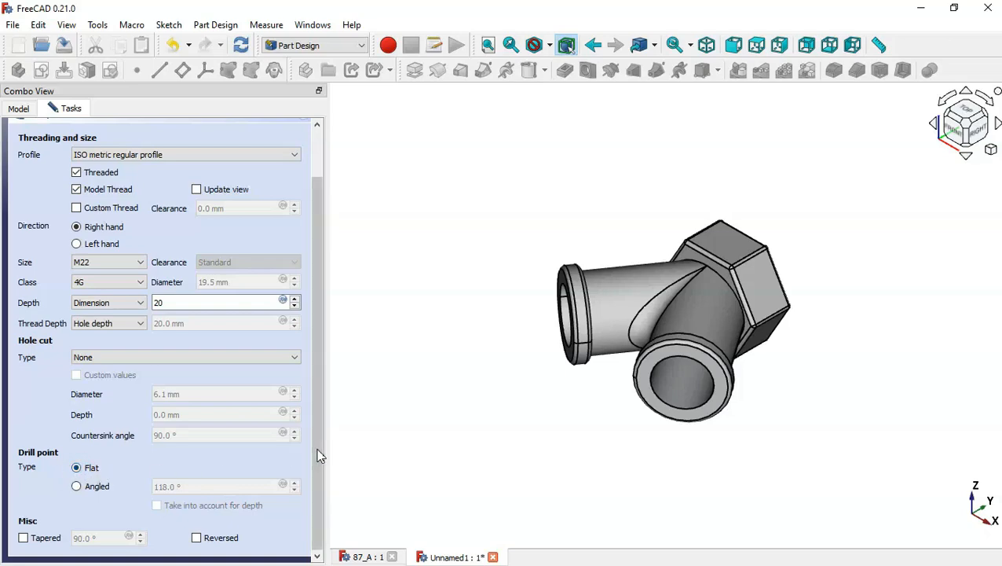
pyautogui.moveTo(317, 450); pyautogui.dragTo(320, 289)
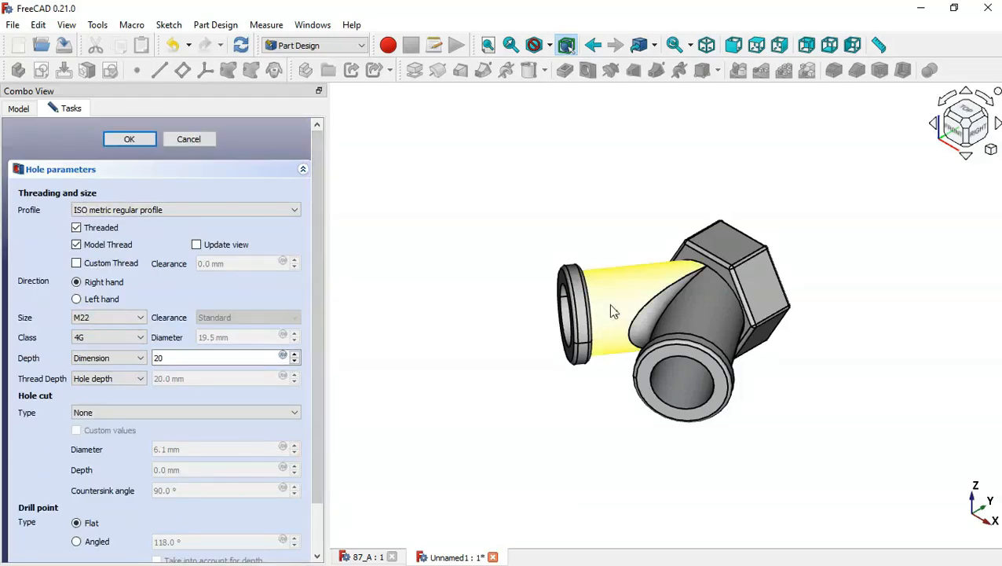
pyautogui.scroll(2, 613, 312)
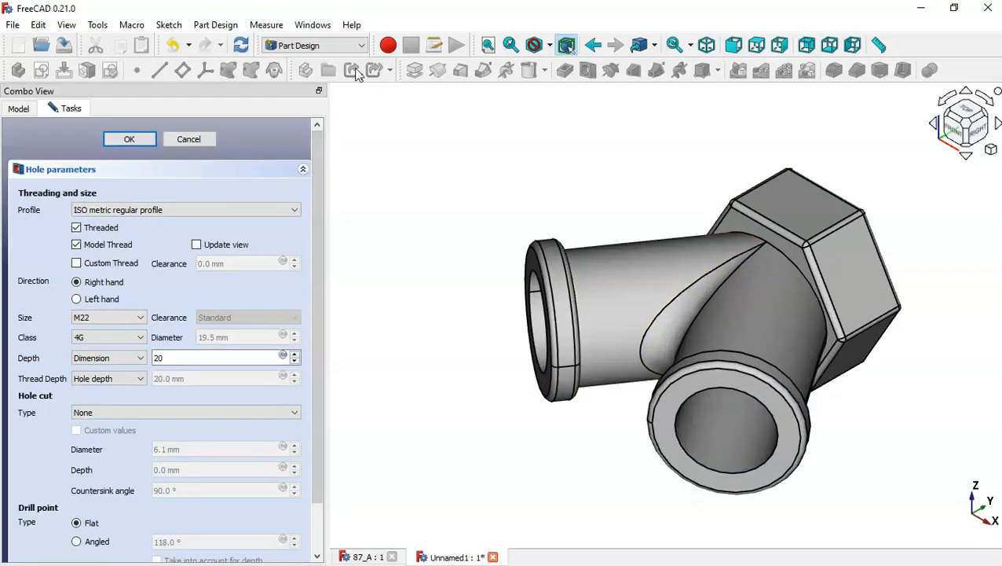
pyautogui.click(243, 48)
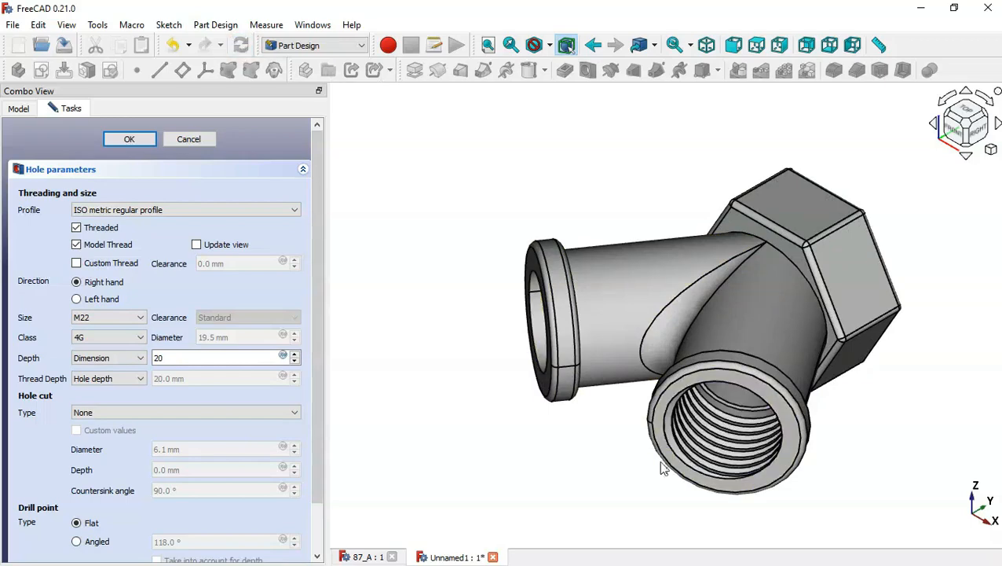
pyautogui.moveTo(702, 528); pyautogui.dragTo(634, 496, button='middle')
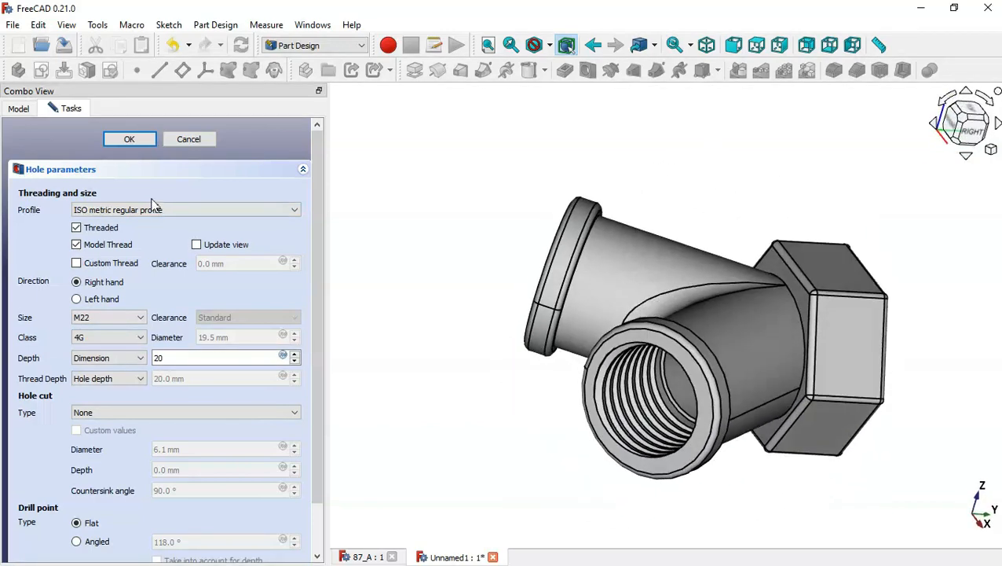
pyautogui.click(130, 140)
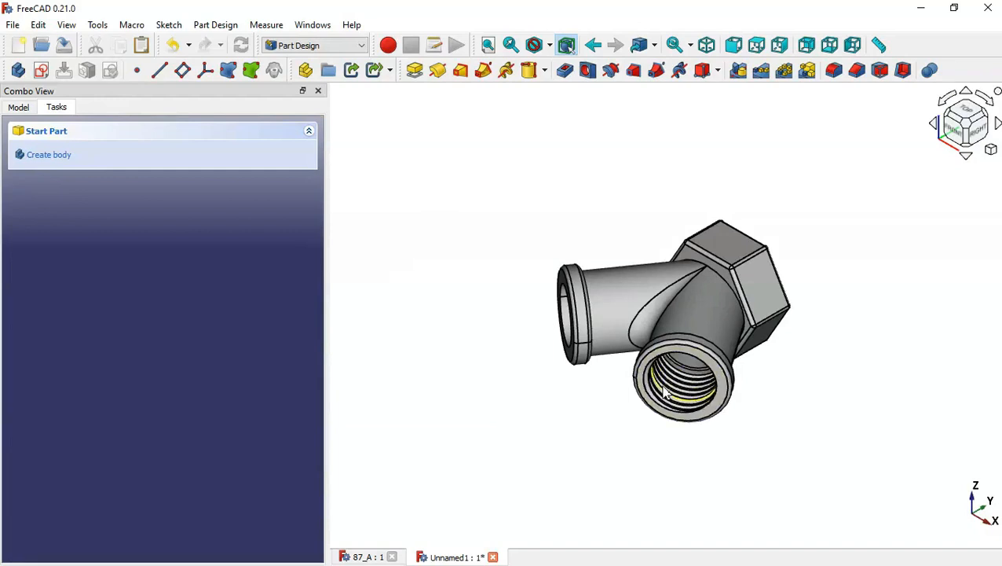
# - Mirror the threaded hole about the Base YZ plane to thread the second branch
pyautogui.moveTo(558, 315); pyautogui.dragTo(611, 318, button='middle')
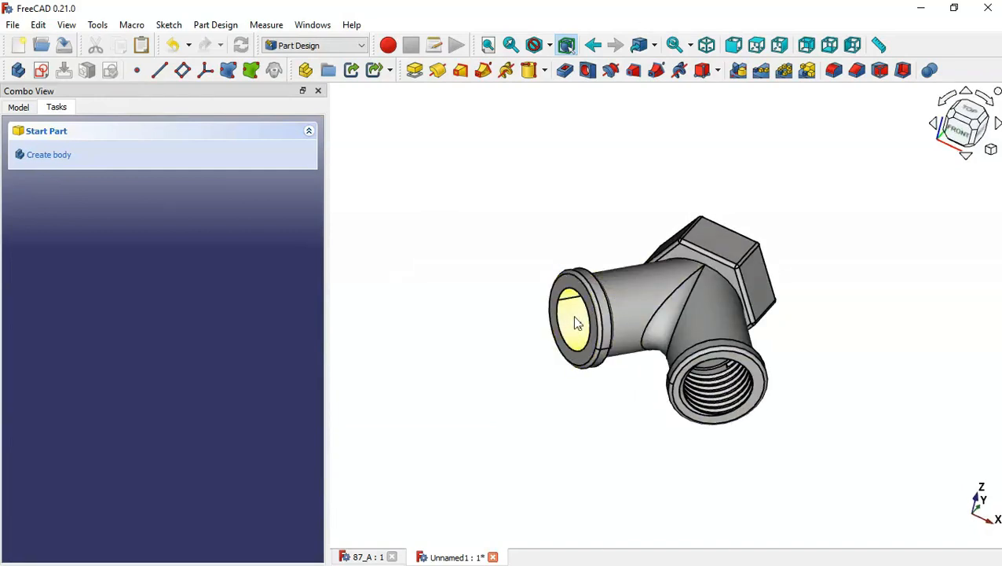
pyautogui.click(34, 110)
pyautogui.moveTo(322, 191); pyautogui.dragTo(302, 297)
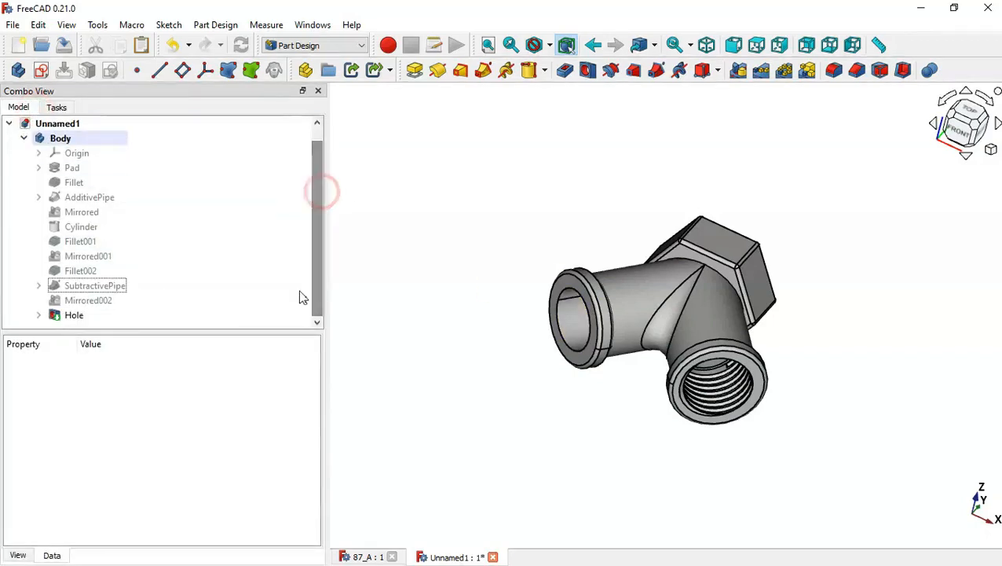
pyautogui.click(69, 318)
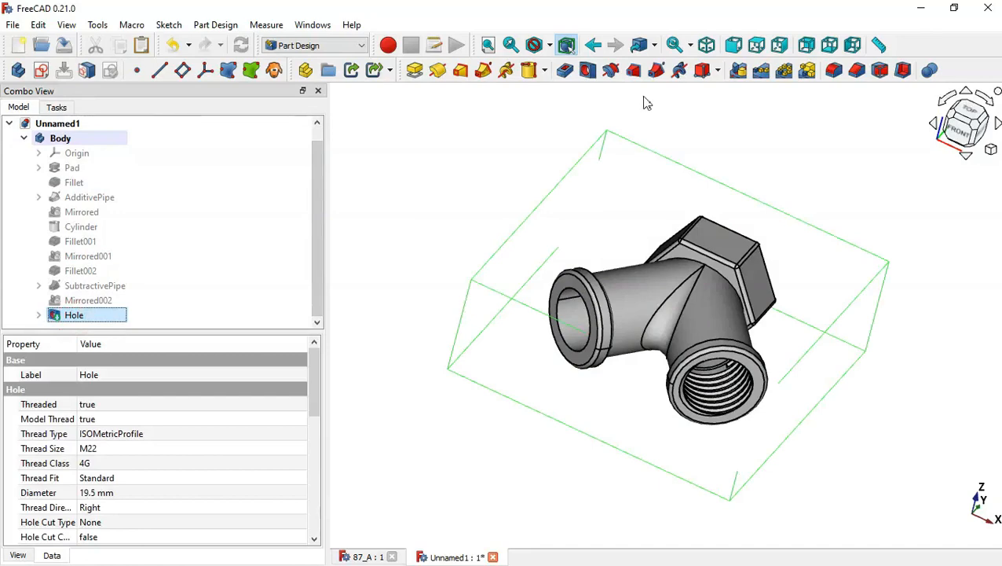
pyautogui.click(738, 71)
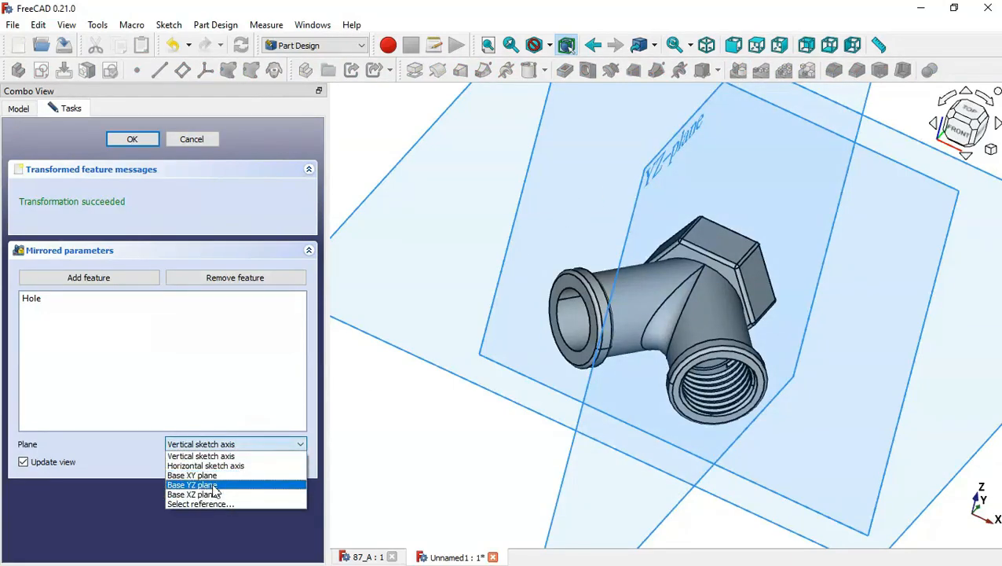
pyautogui.click(212, 486)
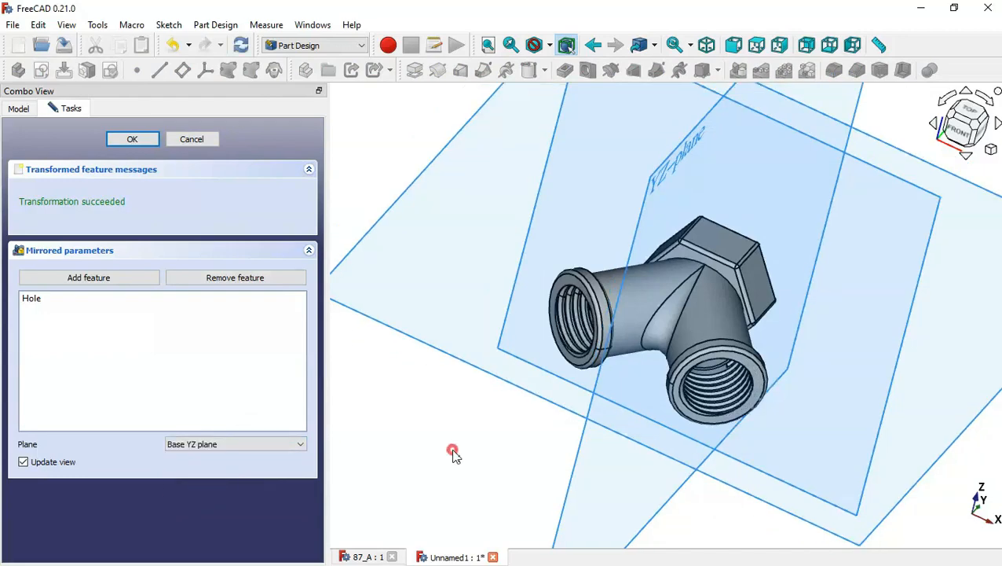
pyautogui.moveTo(453, 456); pyautogui.dragTo(554, 396)
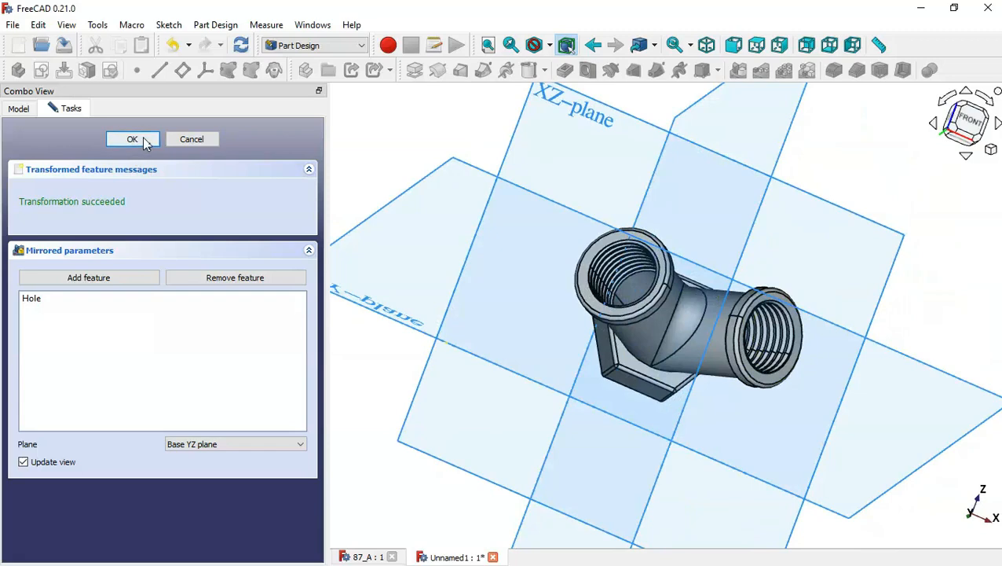
pyautogui.click(133, 139)
pyautogui.moveTo(510, 190); pyautogui.dragTo(457, 318)
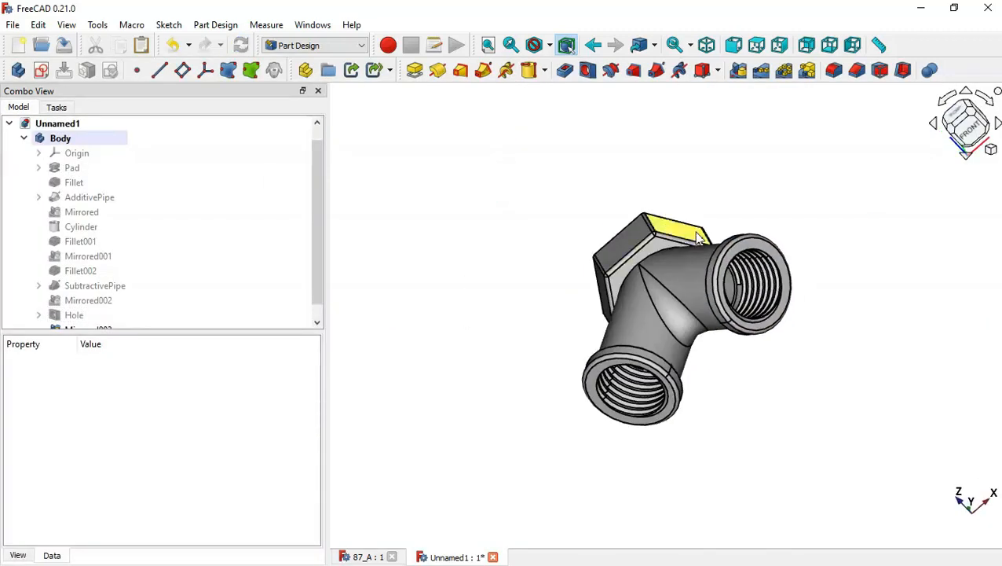
pyautogui.moveTo(698, 237); pyautogui.dragTo(607, 455)
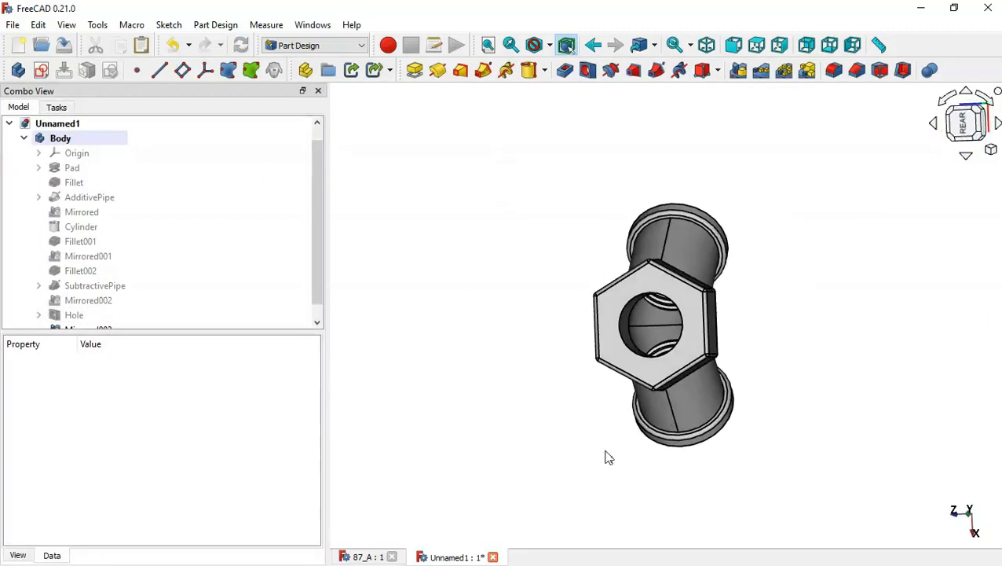
pyautogui.press('0')
# - Check the external thread behind the hexagon in reference model 87_A, and add a Fasteners workbench threaded rod to Unnamed1
pyautogui.hotkey('ctrl', 'Tab')
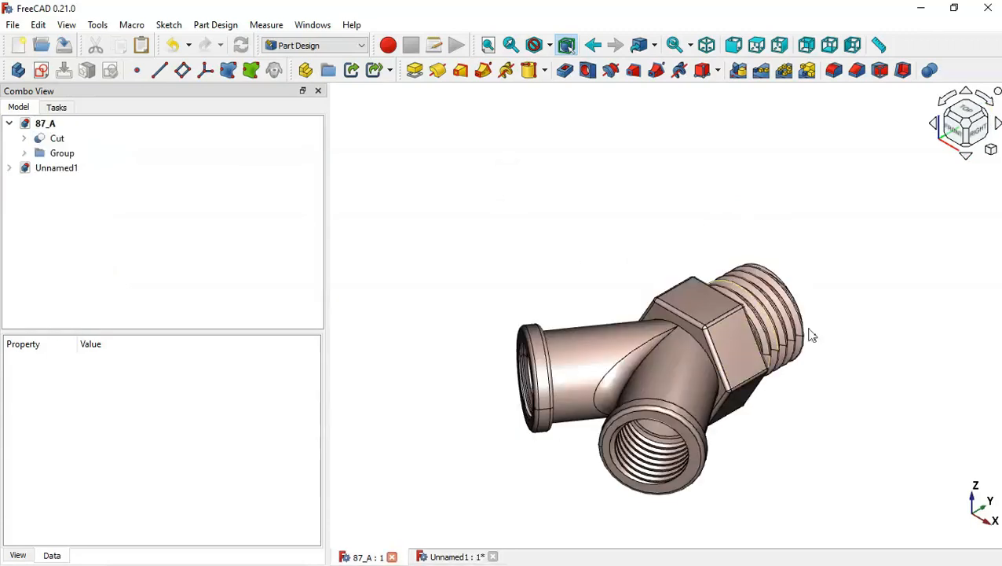
pyautogui.moveTo(810, 335); pyautogui.dragTo(743, 386)
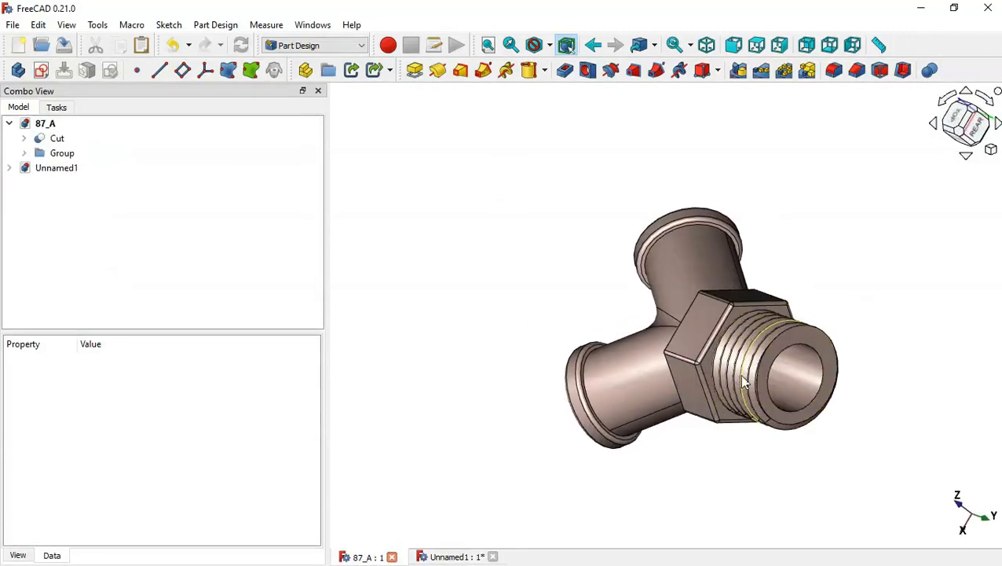
pyautogui.hotkey('ctrl', 'Tab')
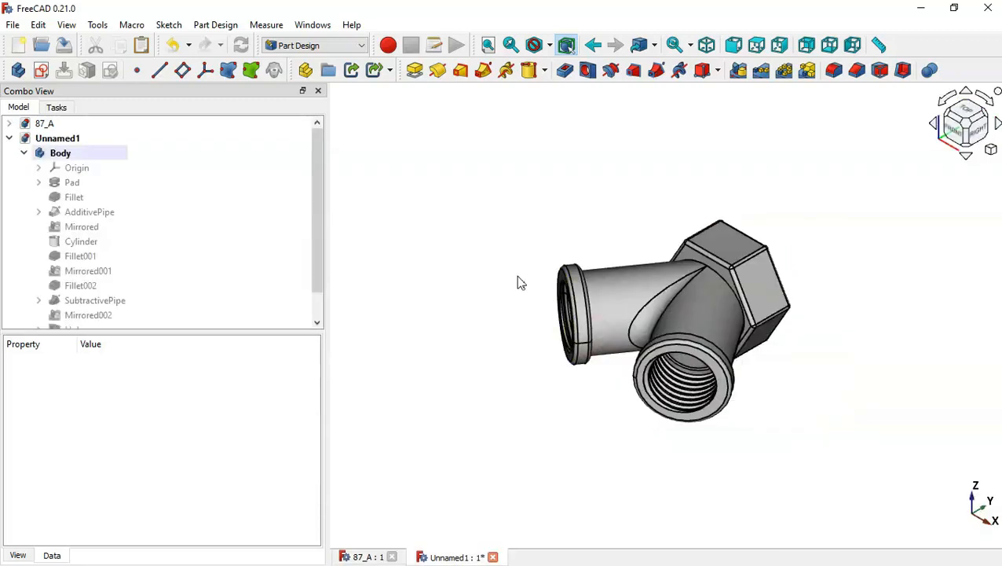
pyautogui.click(333, 45)
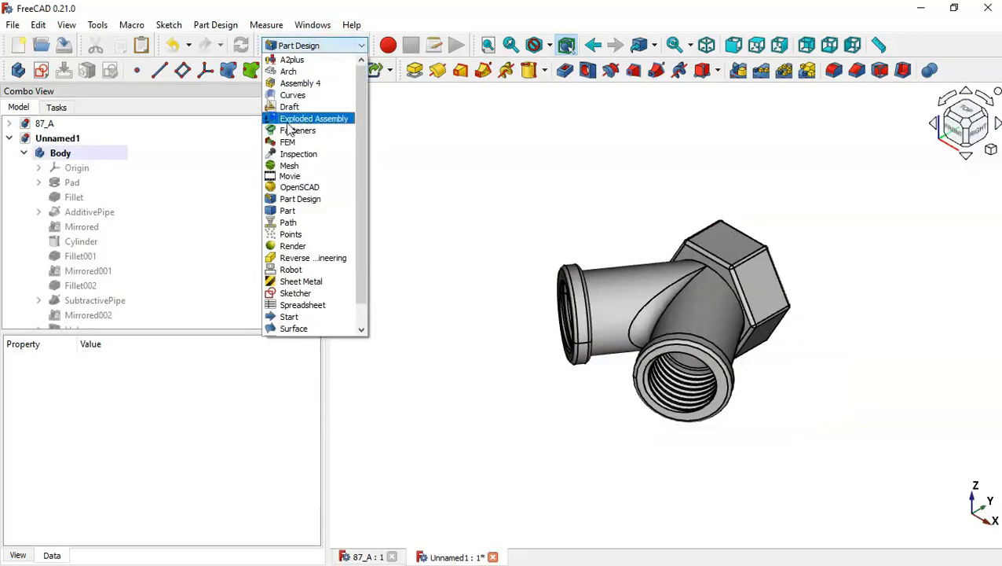
pyautogui.click(297, 131)
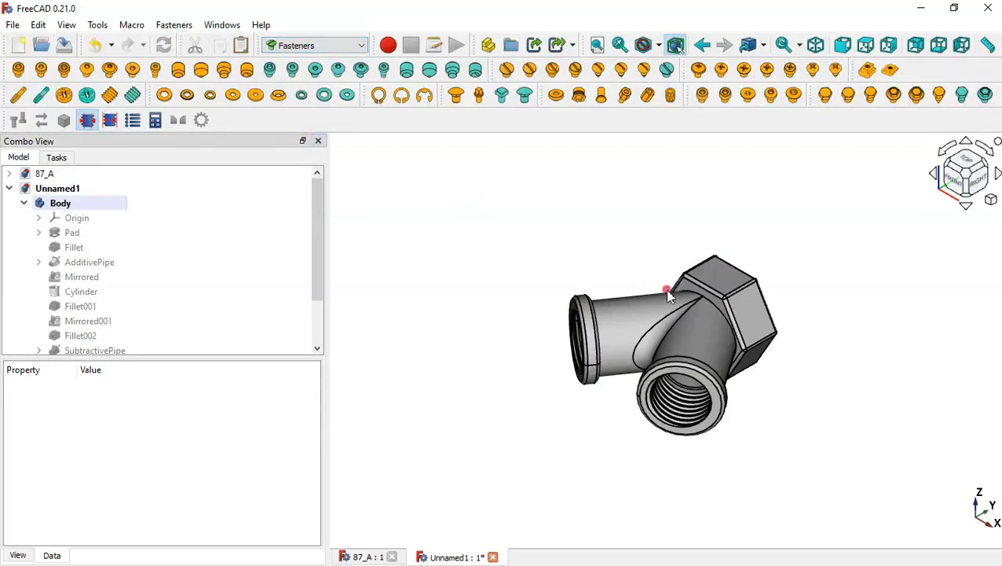
pyautogui.moveTo(665, 288); pyautogui.dragTo(488, 284)
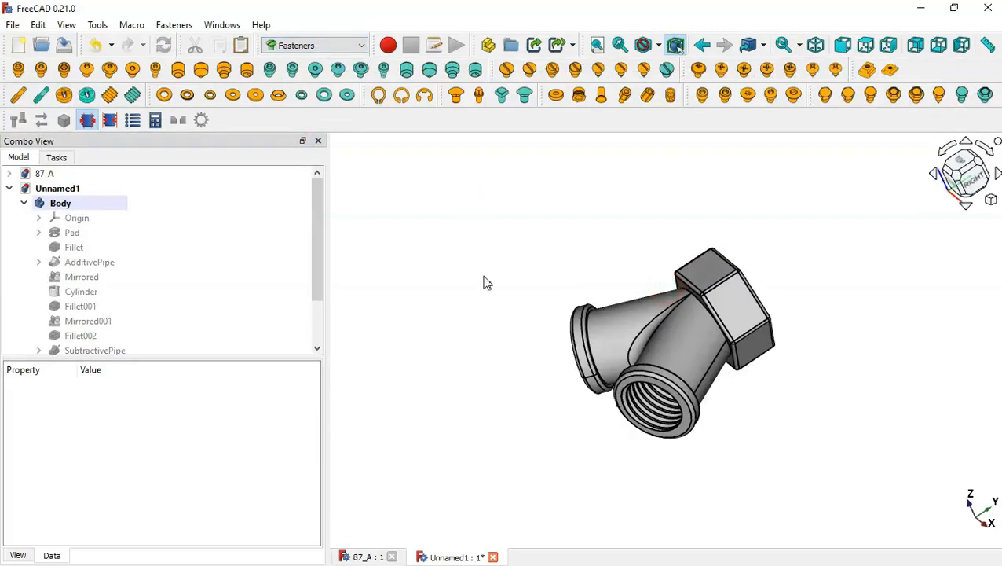
pyautogui.click(109, 97)
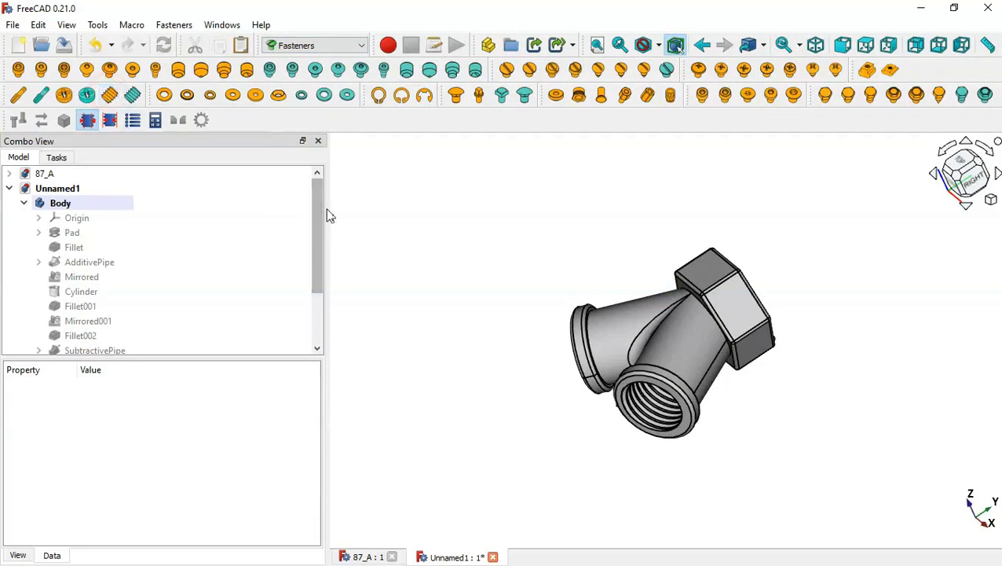
pyautogui.moveTo(317, 211); pyautogui.dragTo(318, 259)
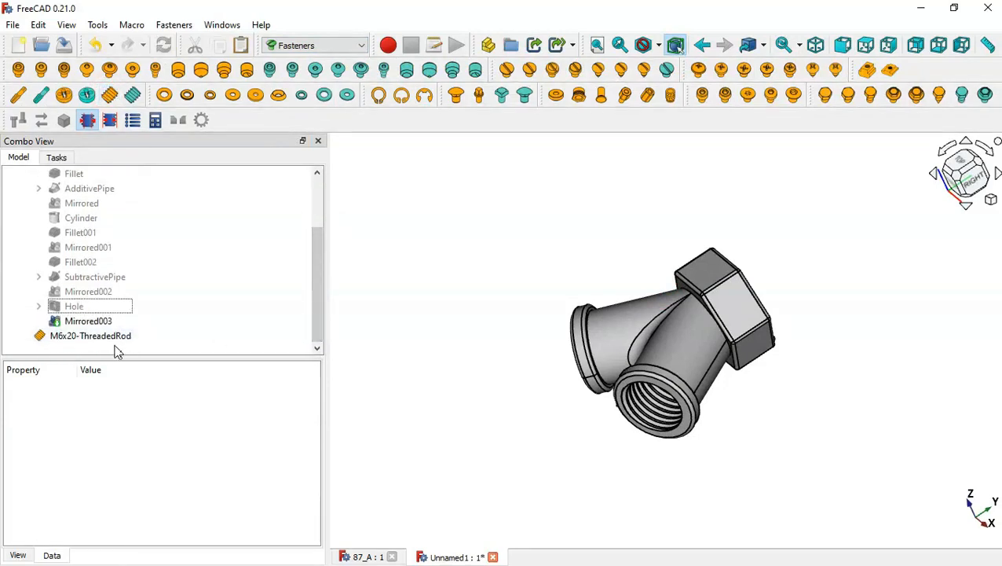
pyautogui.scroll(5, 317, 318)
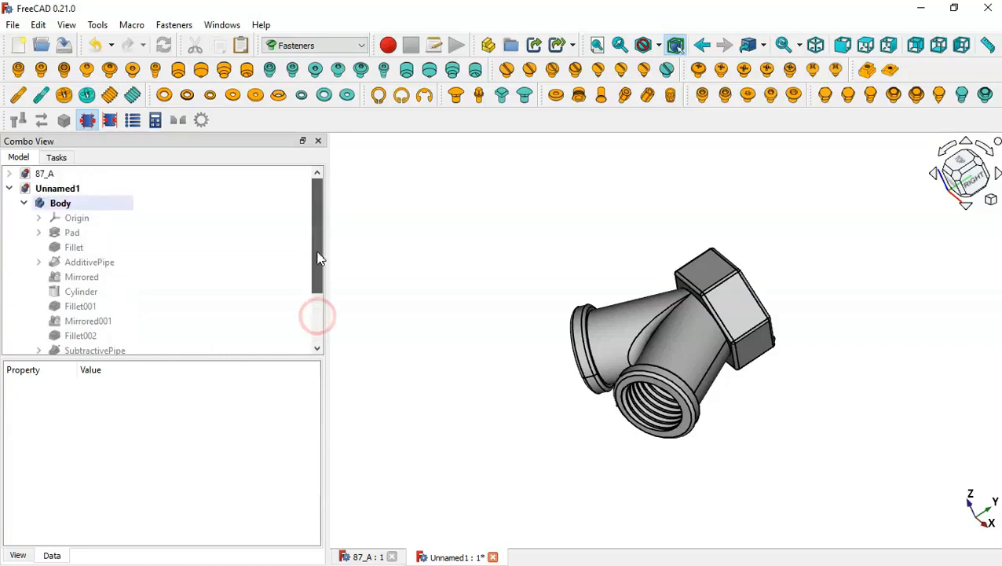
pyautogui.click(23, 203)
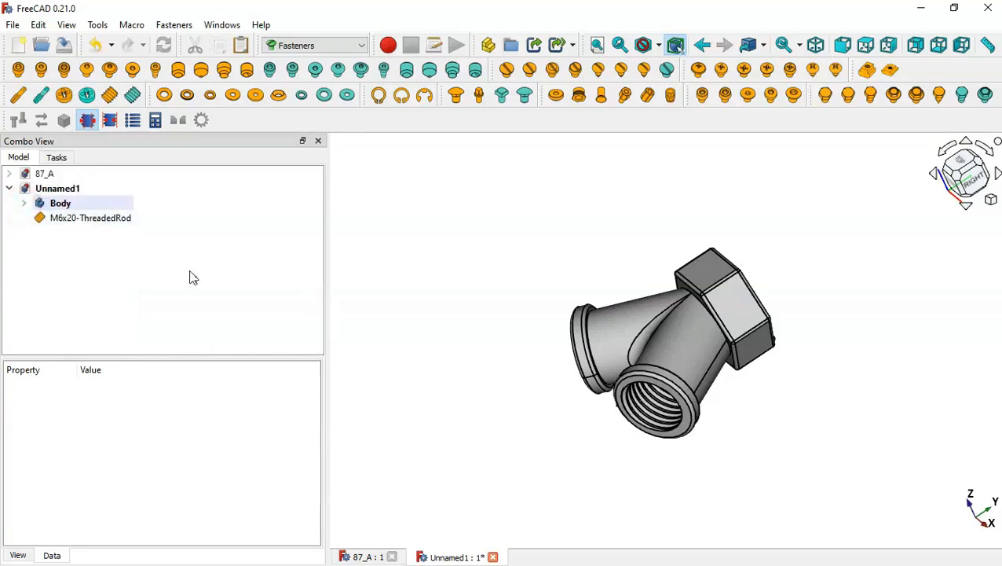
pyautogui.moveTo(804, 390); pyautogui.dragTo(675, 370, button='middle')
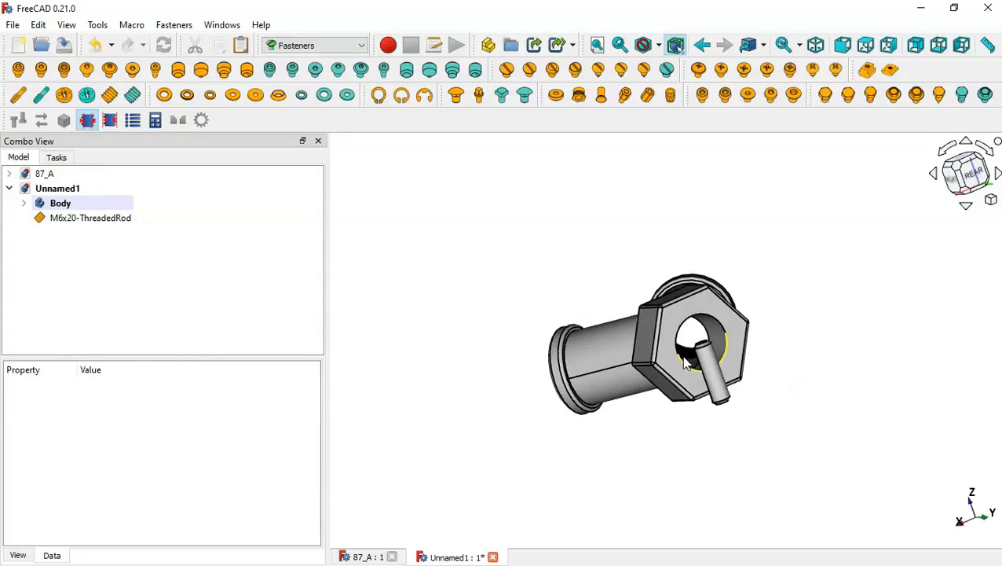
pyautogui.scroll(3, 718, 425)
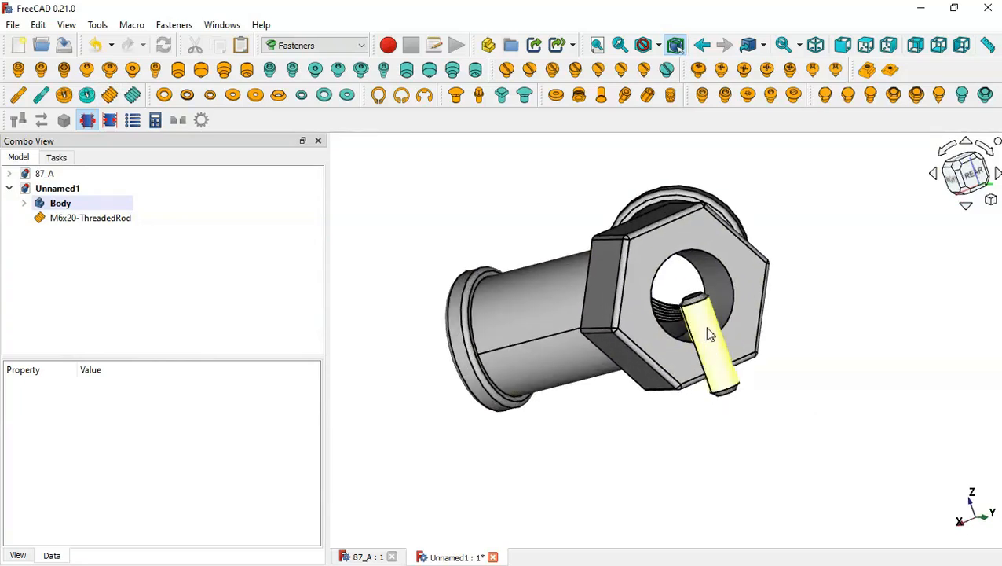
# - Change the M6x20 threaded rod's type to ScrewTap
pyautogui.click(86, 220)
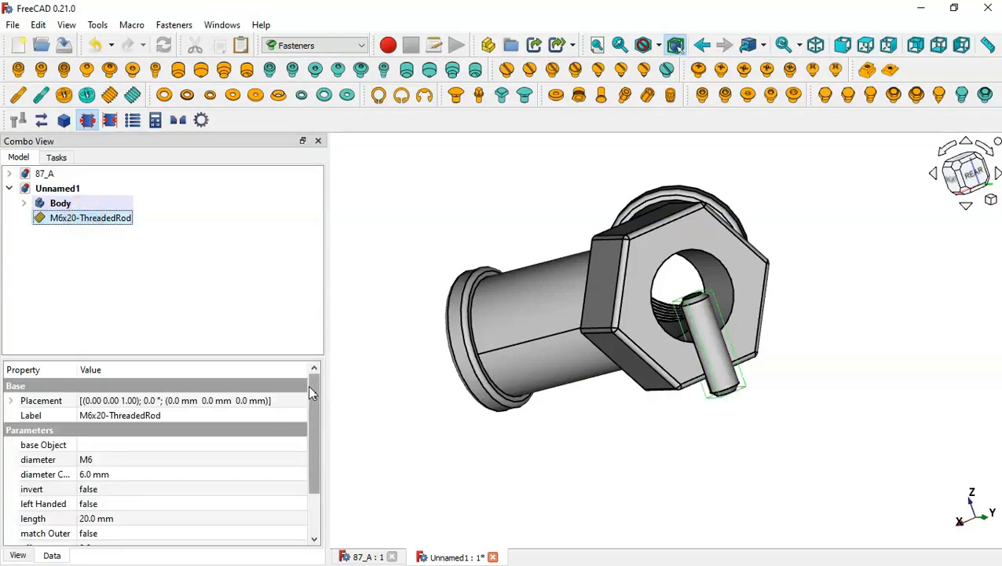
pyautogui.moveTo(308, 384); pyautogui.dragTo(314, 431)
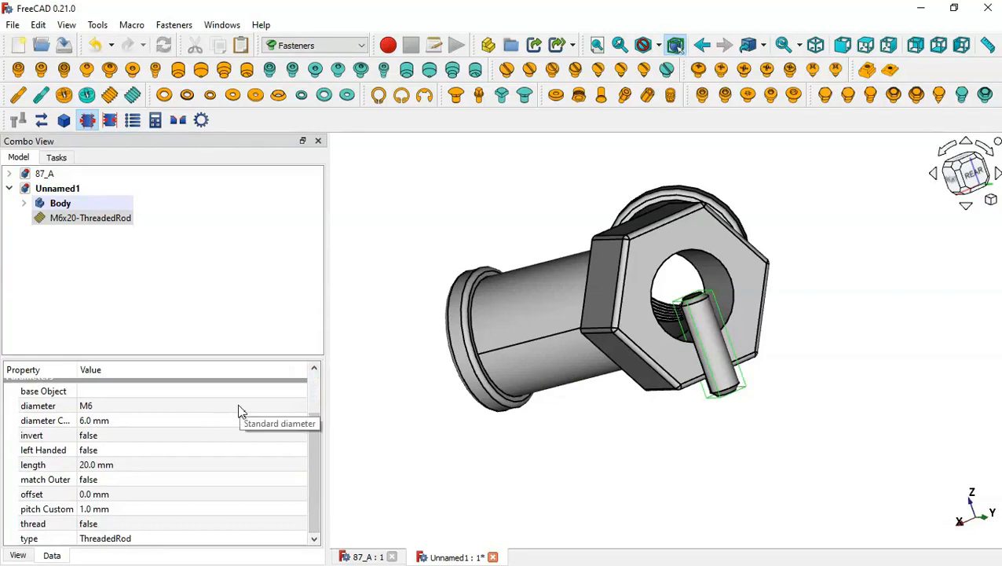
pyautogui.moveTo(313, 445); pyautogui.dragTo(317, 496)
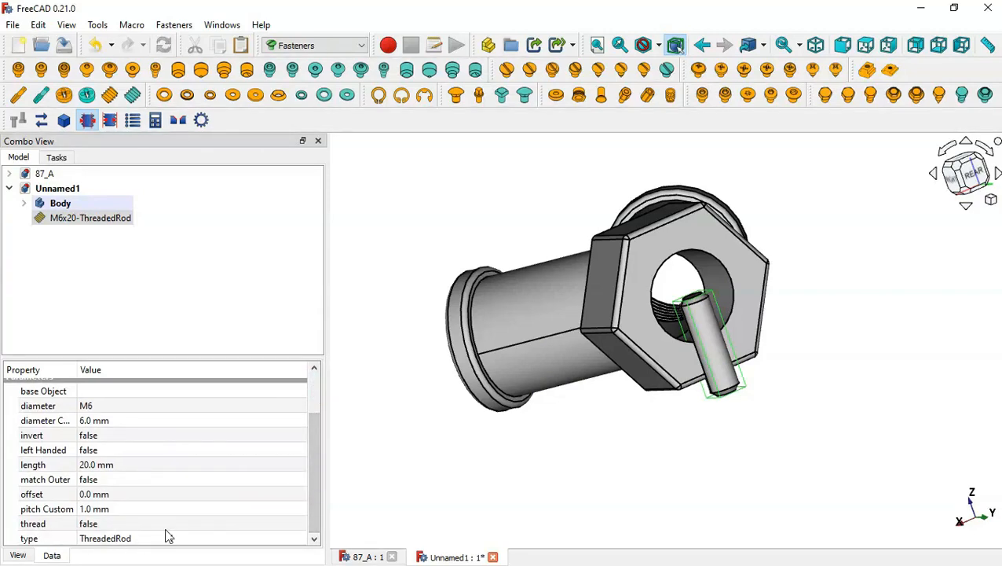
pyautogui.click(194, 540)
pyautogui.click(192, 539)
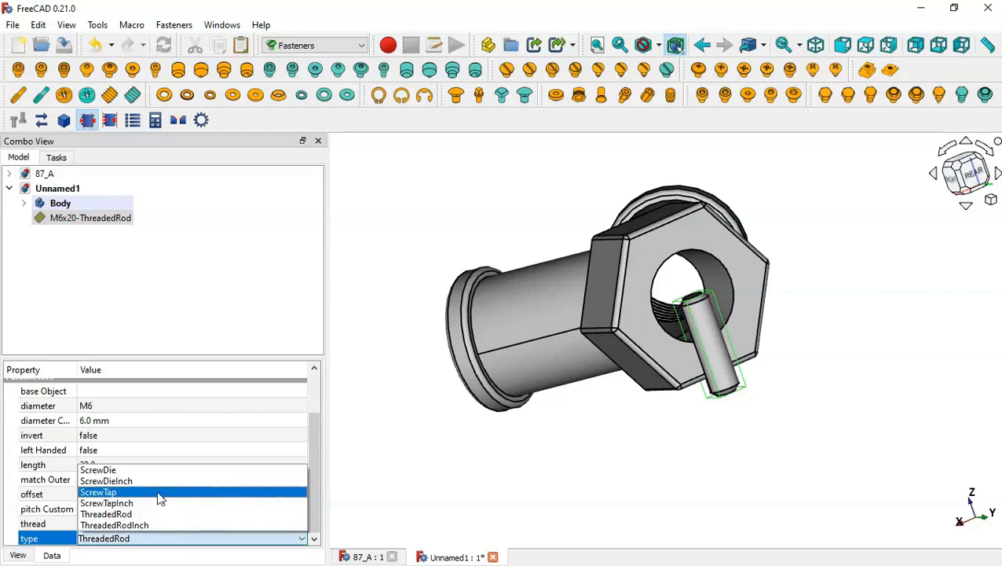
pyautogui.click(158, 493)
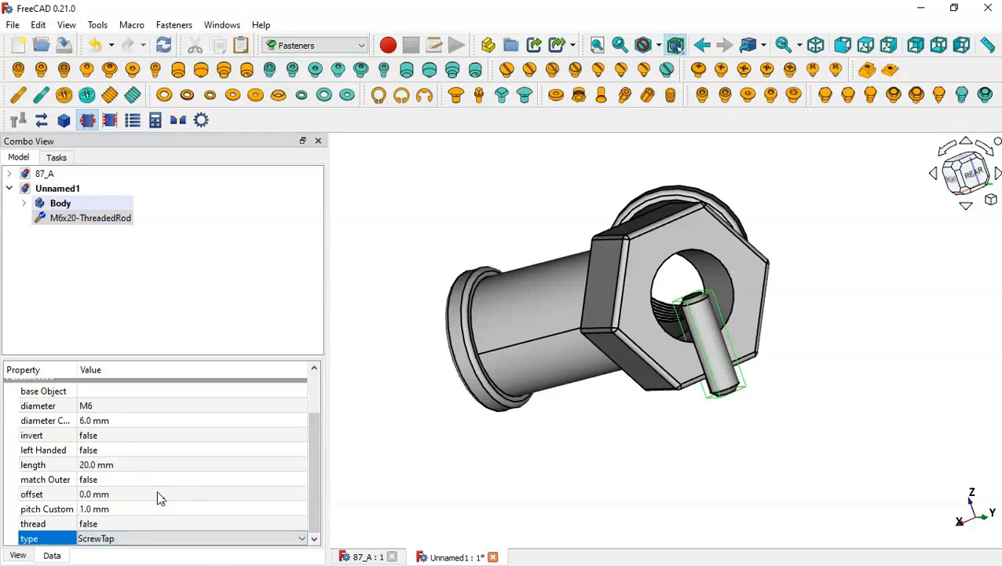
# - Give the rod a custom diameter of 28 mm, a custom pitch of 3 mm and a length of 18 mm
pyautogui.click(181, 509)
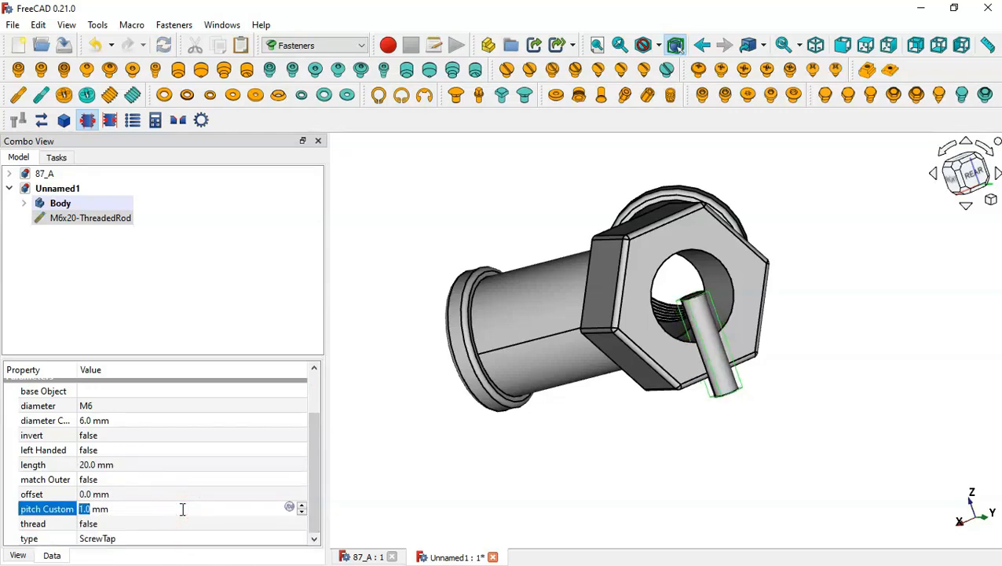
pyautogui.click(199, 468)
pyautogui.click(192, 464)
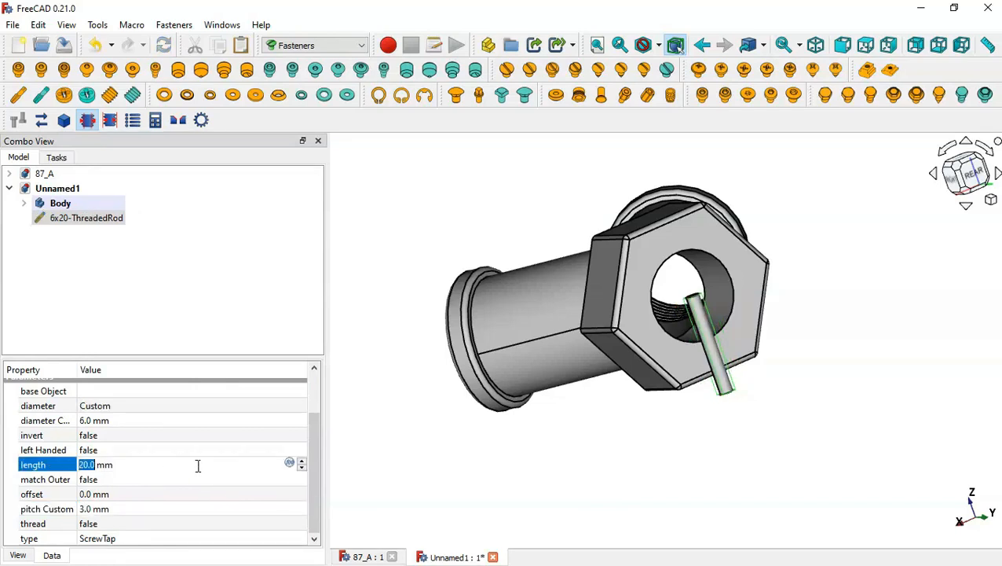
pyautogui.write('18')
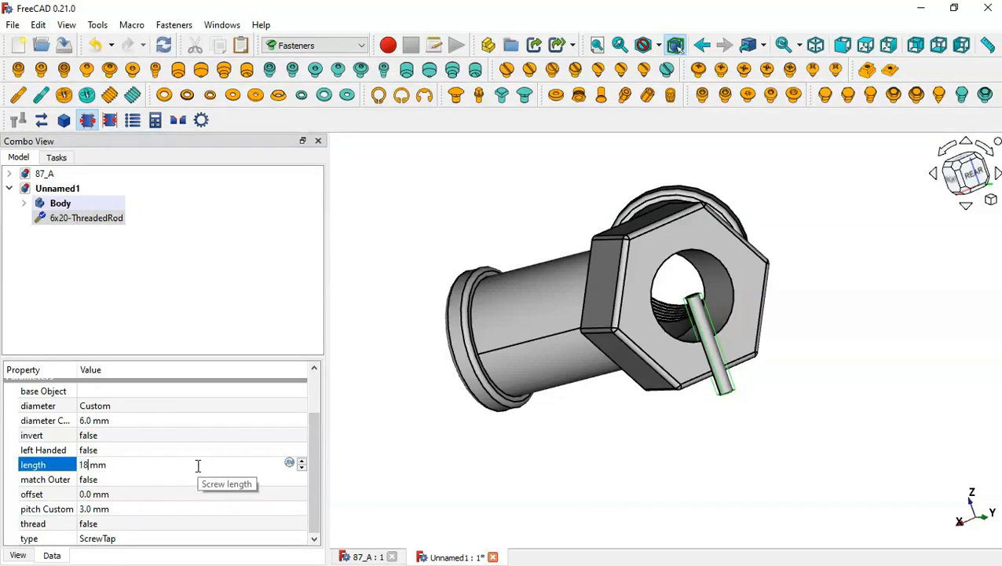
pyautogui.moveTo(310, 475)
pyautogui.mouseDown()
pyautogui.moveTo(316, 436)
pyautogui.moveTo(320, 470)
pyautogui.mouseUp()
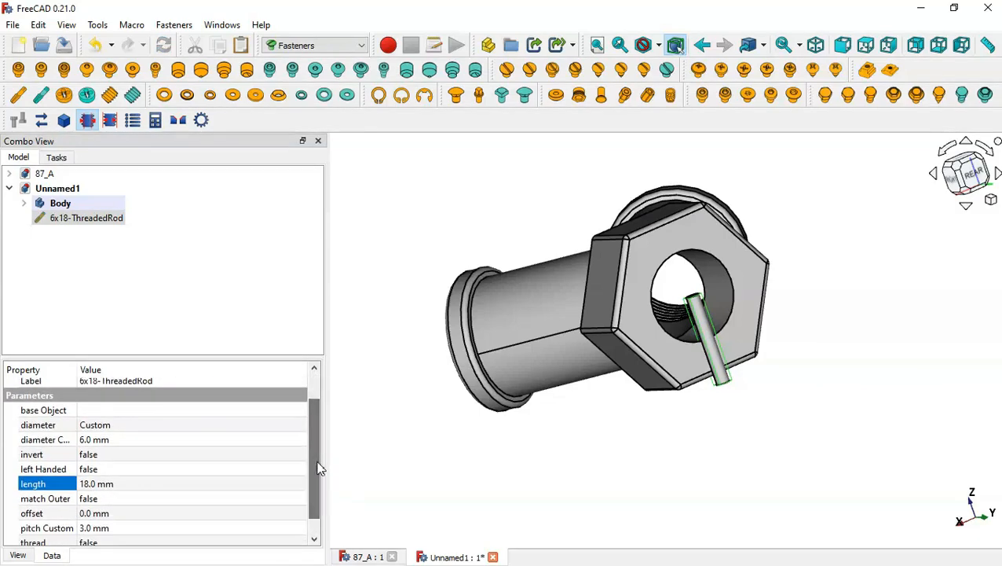
pyautogui.click(136, 438)
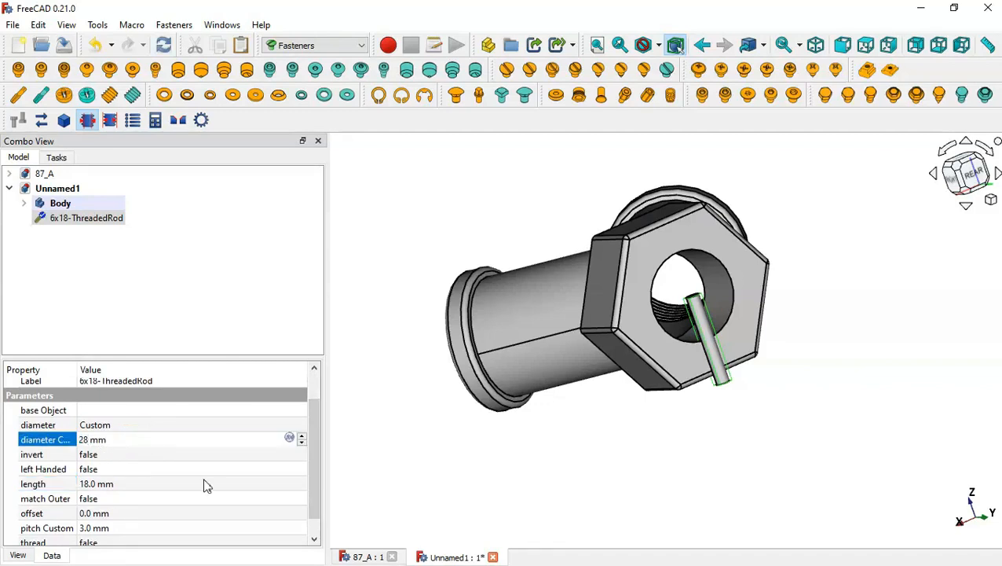
# - Set the rod's thread option to true to generate the real thread geometry, and deselect it
pyautogui.moveTo(315, 463); pyautogui.dragTo(316, 523)
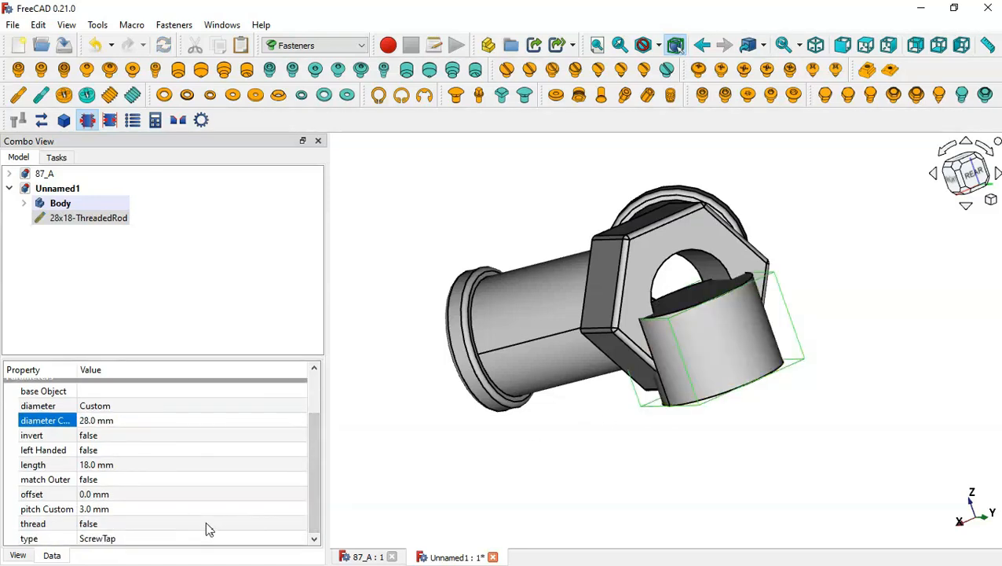
pyautogui.click(118, 525)
pyautogui.click(125, 525)
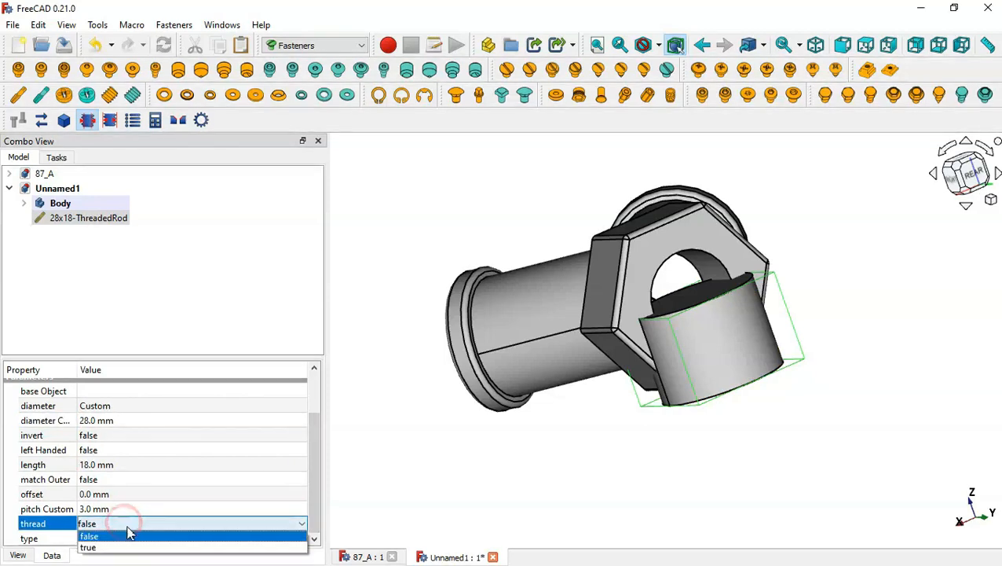
pyautogui.click(146, 547)
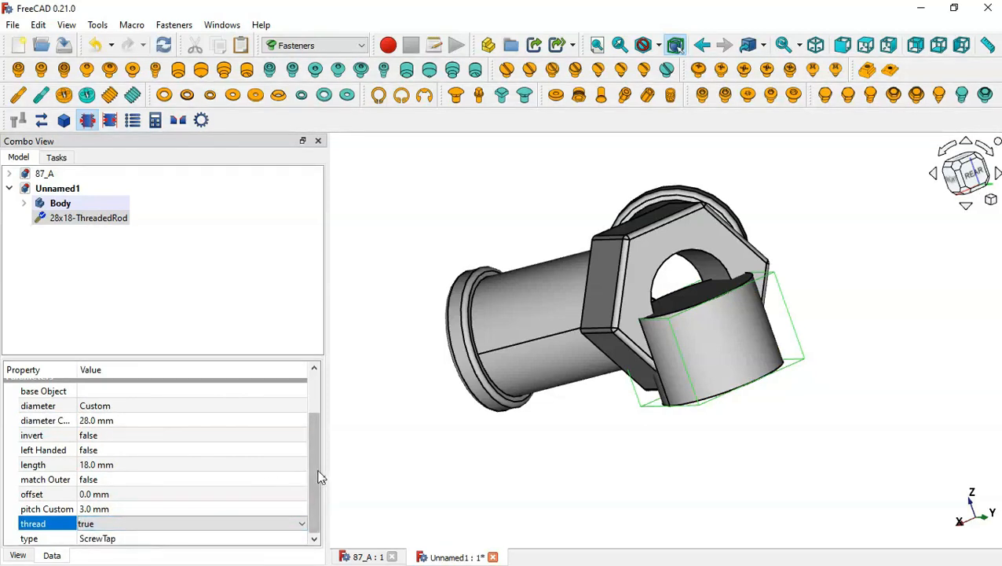
pyautogui.moveTo(314, 467); pyautogui.dragTo(315, 400)
pyautogui.moveTo(496, 409); pyautogui.dragTo(575, 407, button='middle')
pyautogui.click(636, 442)
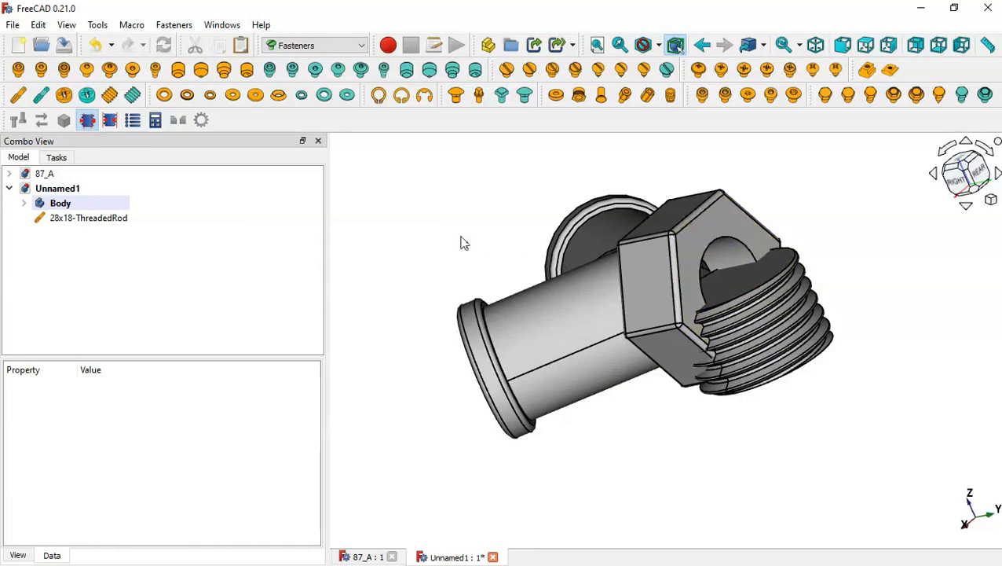
# - Attach the threaded rod to the bore's circular edge on the hexagon's rear face, pointing outward from the fitting
pyautogui.click(107, 222)
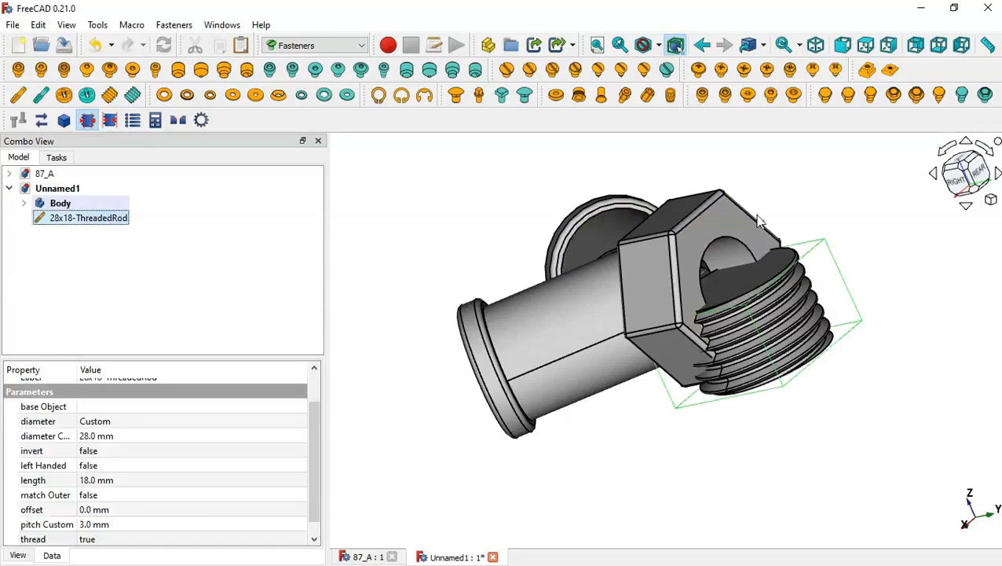
pyautogui.click(731, 240)
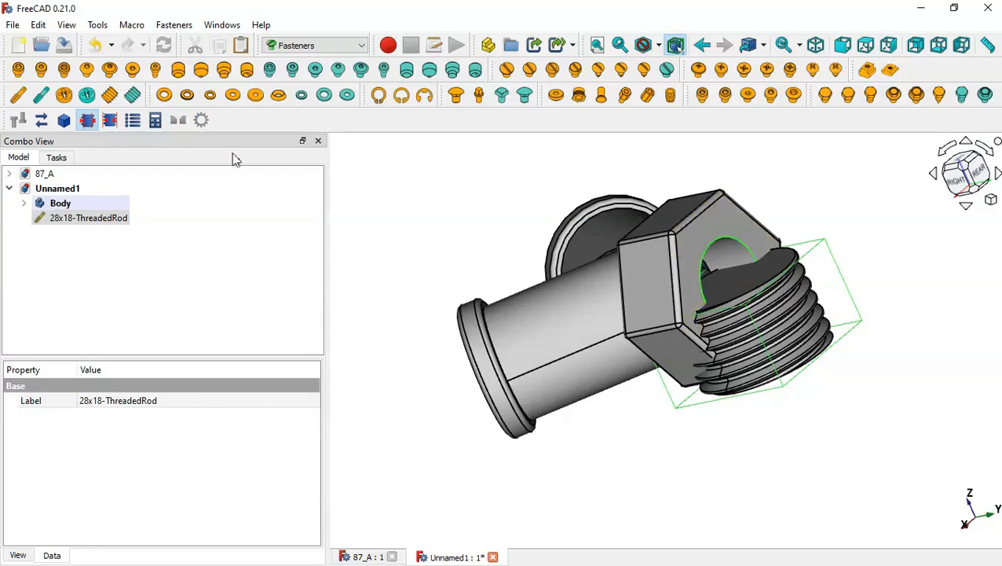
pyautogui.click(40, 120)
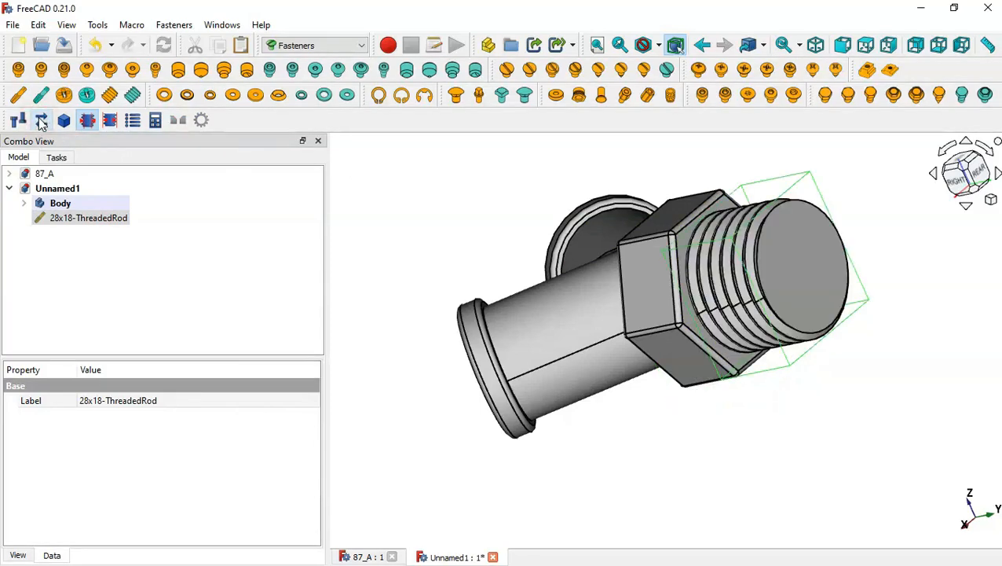
pyautogui.moveTo(806, 360); pyautogui.dragTo(790, 394, button='middle')
pyautogui.press('0')
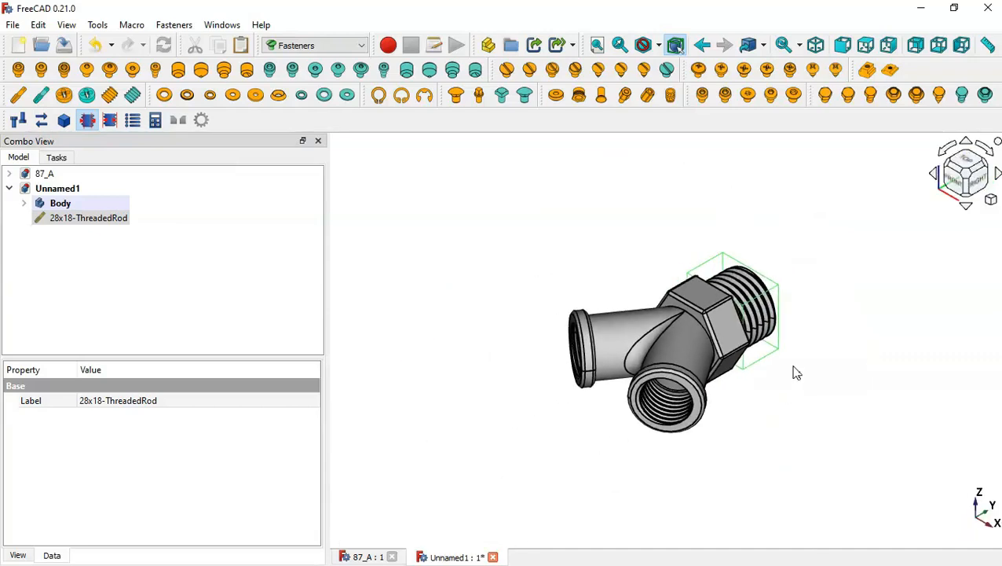
pyautogui.scroll(2, 799, 371)
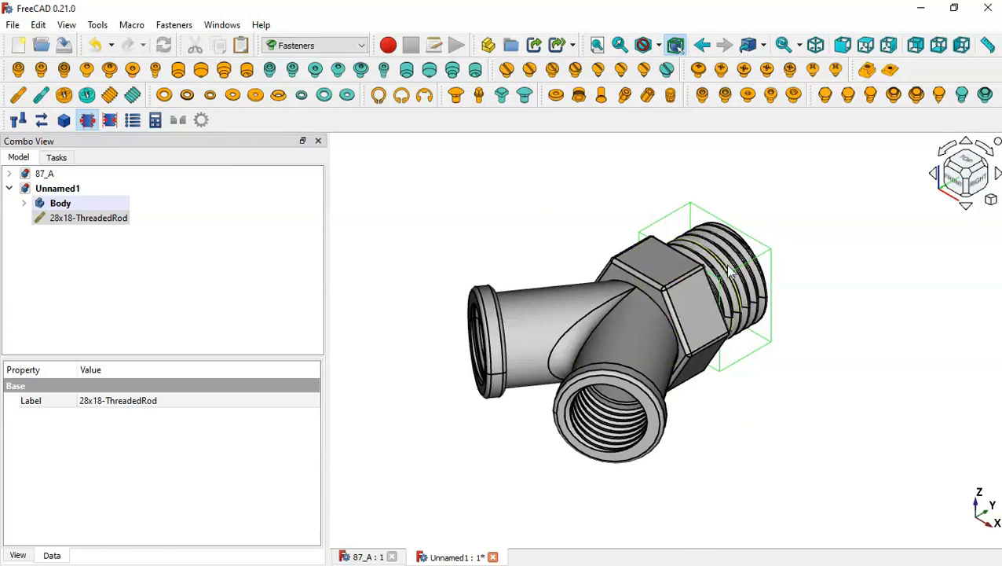
pyautogui.click(479, 224)
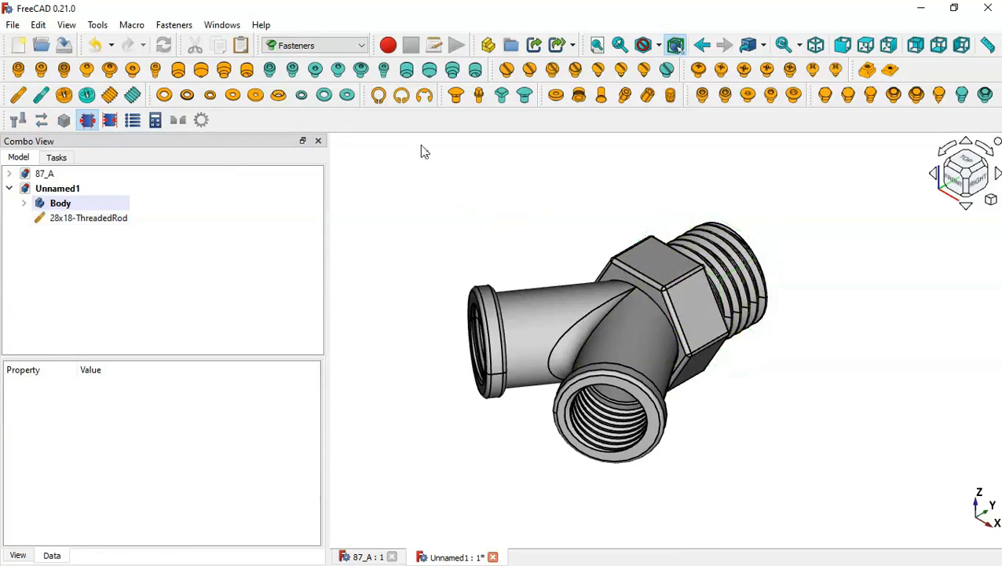
# - Switch to the Part workbench and fuse Body and the 28x18 threaded rod with a Boolean union
pyautogui.click(355, 49)
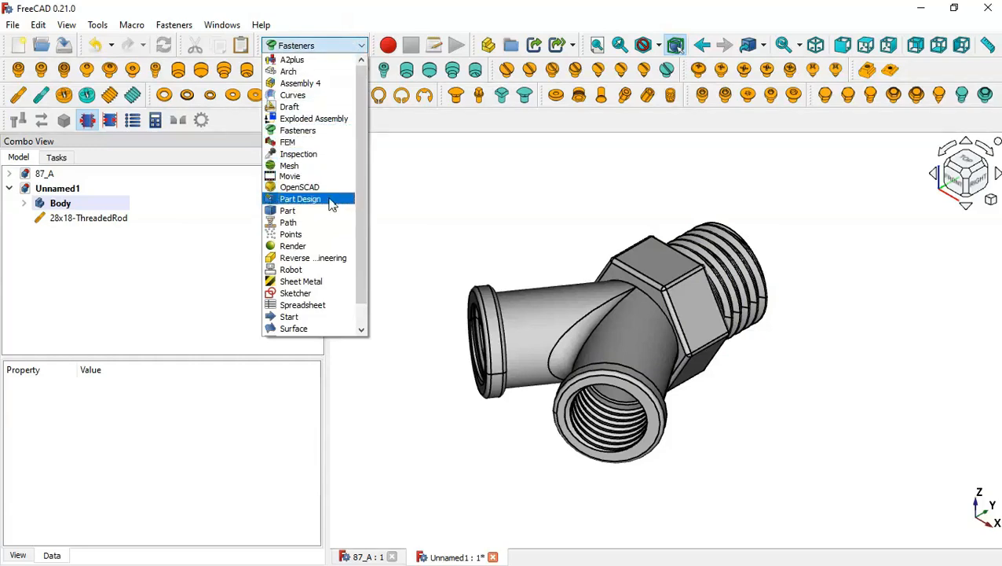
pyautogui.click(314, 212)
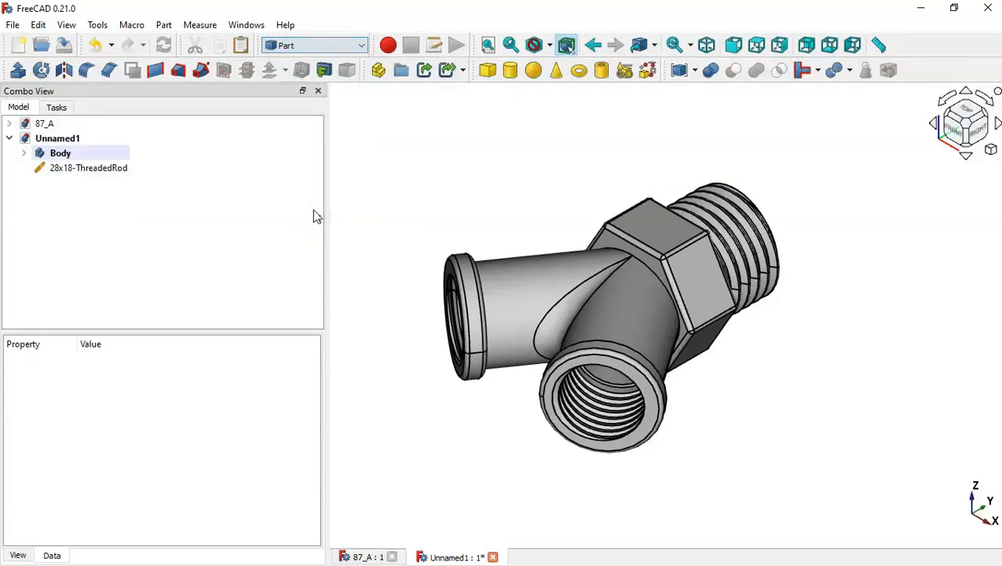
pyautogui.click(457, 179)
pyautogui.moveTo(62, 198); pyautogui.dragTo(94, 157)
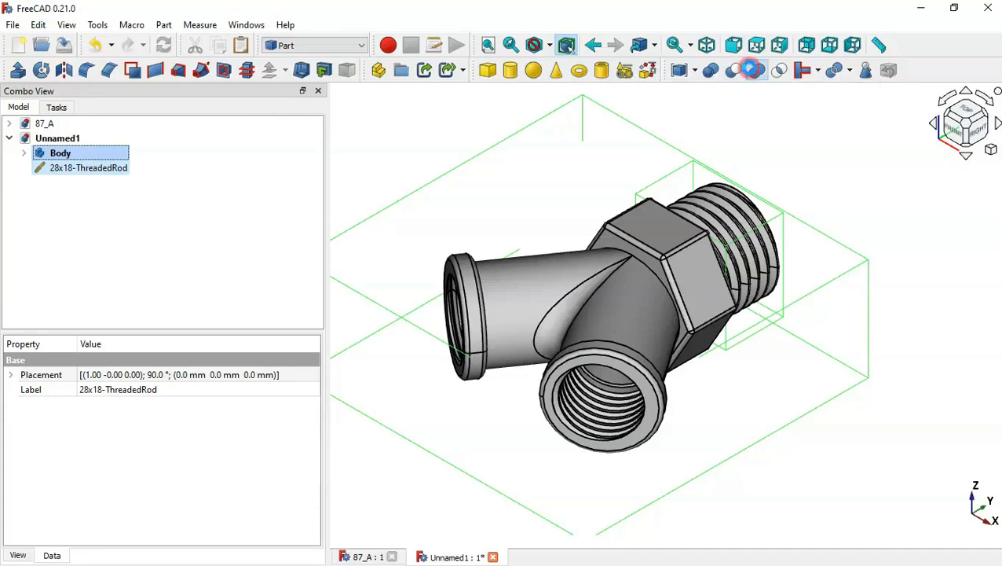
pyautogui.click(752, 71)
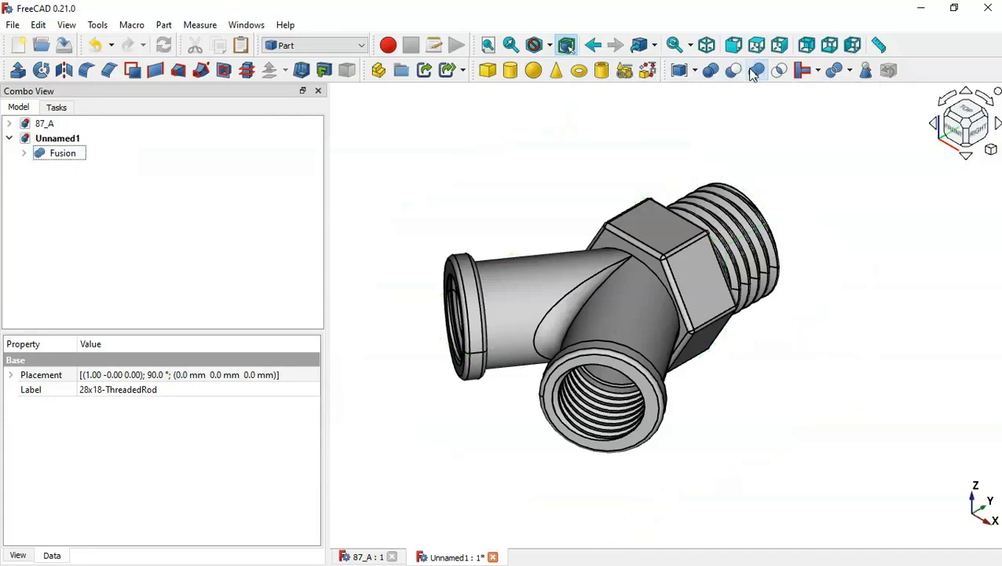
pyautogui.moveTo(792, 138); pyautogui.dragTo(734, 202, button='middle')
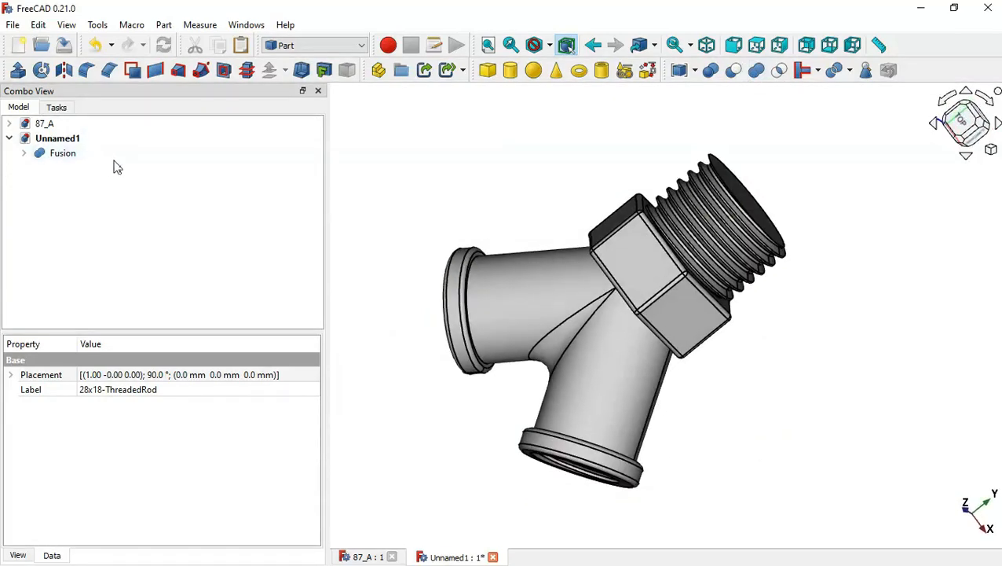
pyautogui.click(497, 179)
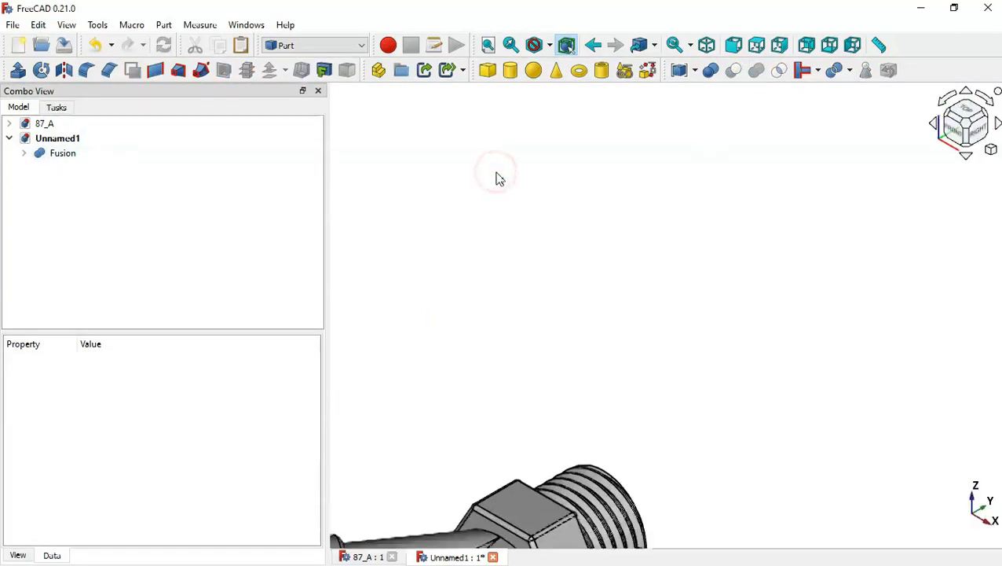
# - Examine the bore through the externally threaded end in reference model 87_A and compare it with the fused fitting in Unnamed1
pyautogui.moveTo(599, 448); pyautogui.dragTo(657, 377, button='middle')
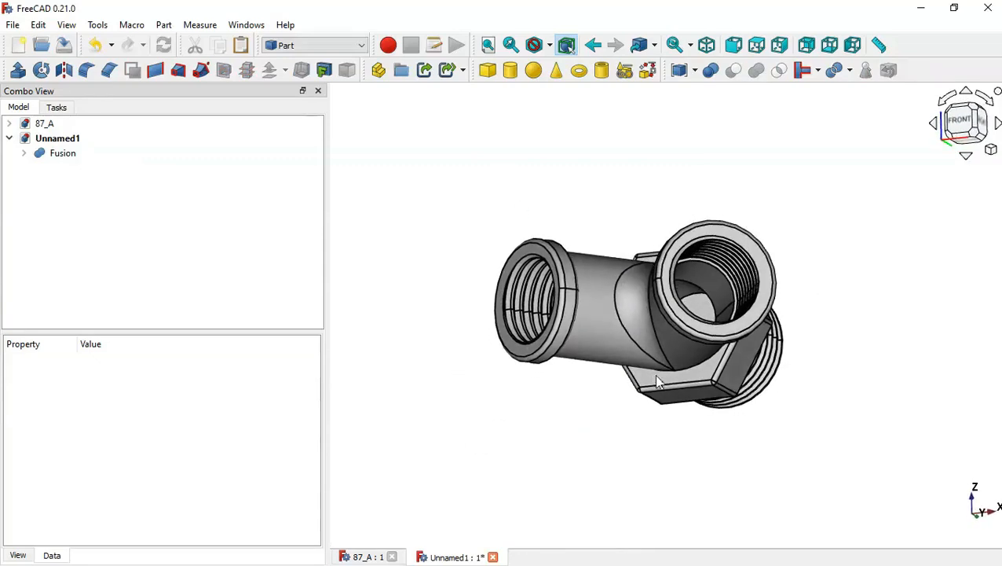
pyautogui.hotkey('ctrl', 'Tab')
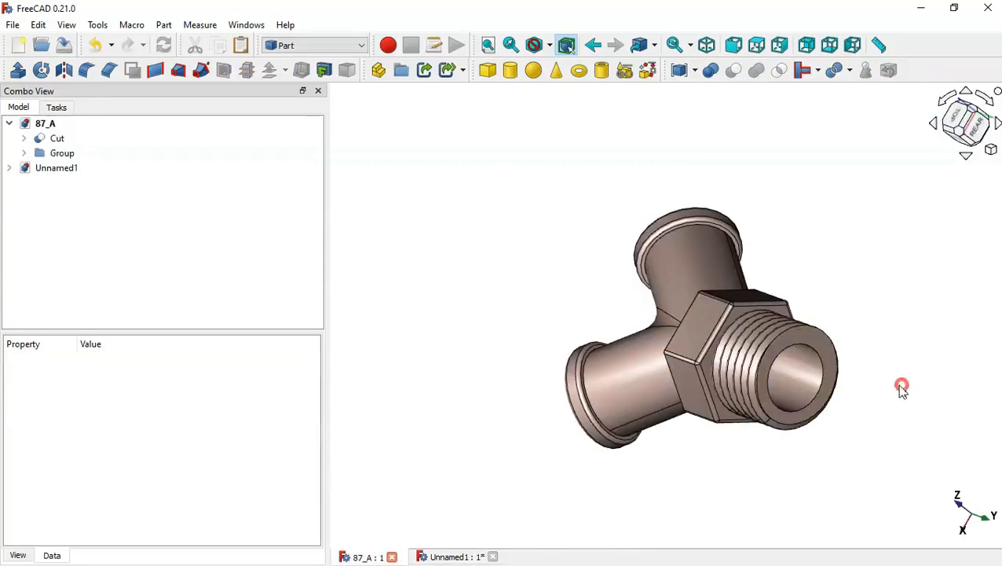
pyautogui.moveTo(899, 383); pyautogui.dragTo(764, 360, button='middle')
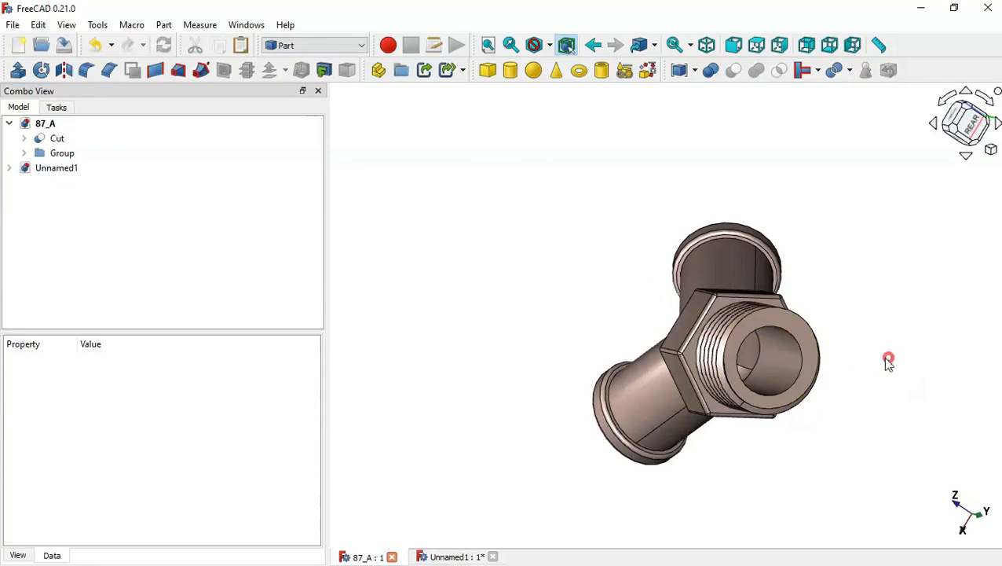
pyautogui.moveTo(888, 360)
pyautogui.mouseDown(button='middle')
pyautogui.moveTo(862, 358)
pyautogui.moveTo(873, 363)
pyautogui.mouseUp(button='middle')
pyautogui.hotkey('ctrl', 'Tab')
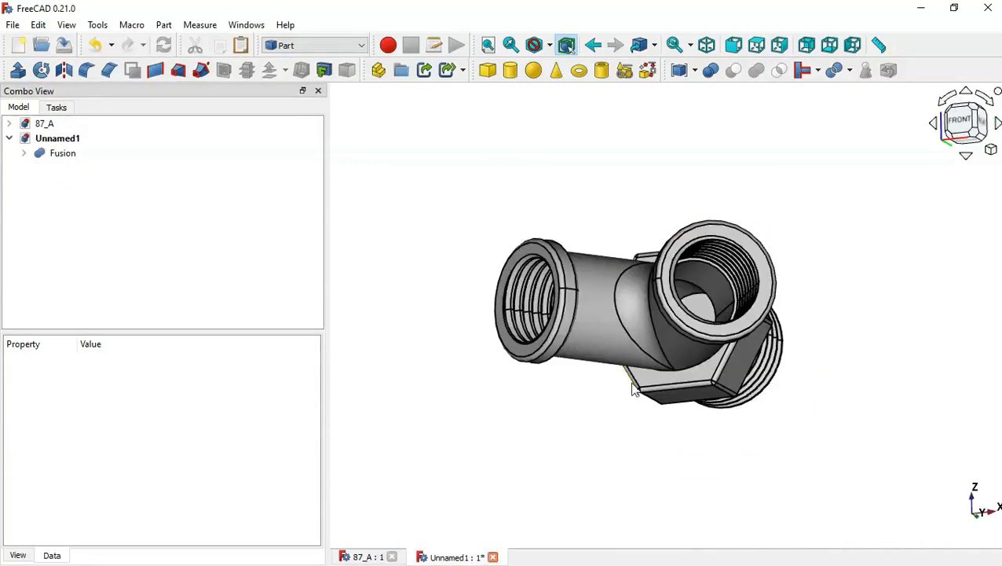
pyautogui.moveTo(660, 356); pyautogui.dragTo(732, 344, button='middle')
pyautogui.press('1')
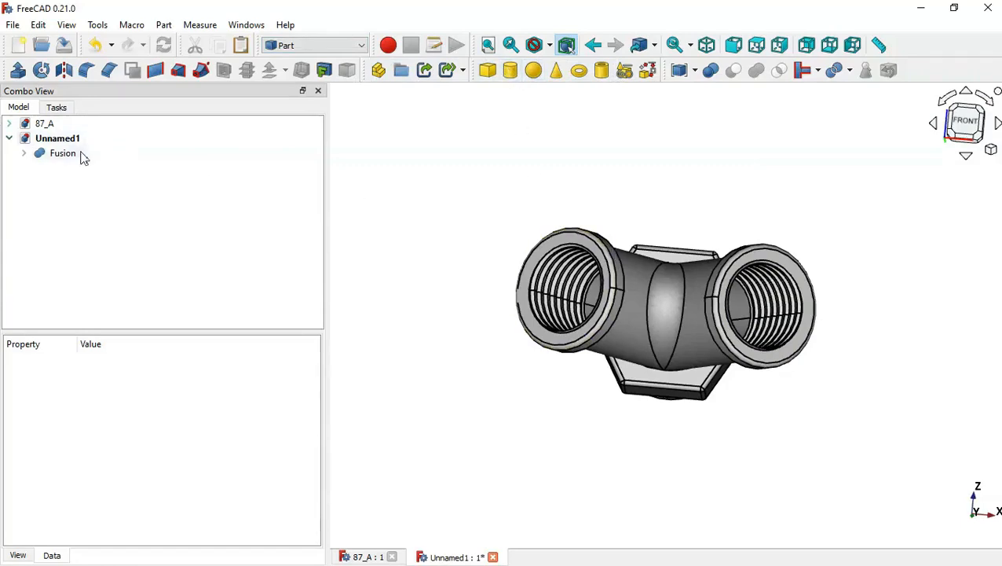
pyautogui.moveTo(815, 233); pyautogui.dragTo(722, 270, button='middle')
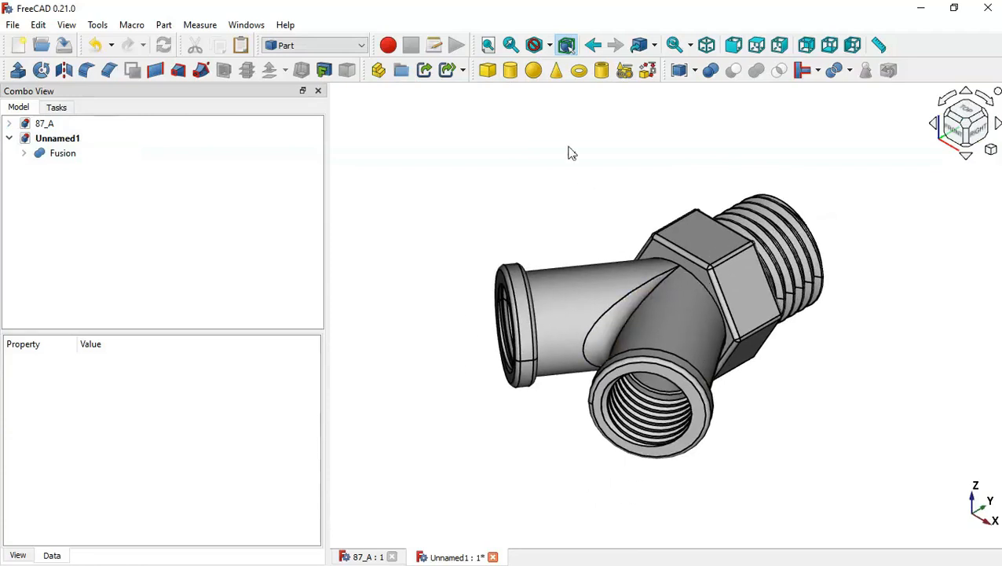
# - Create a Part cylinder at the origin with a radius of 9 mm and a height of 25 mm
pyautogui.click(512, 77)
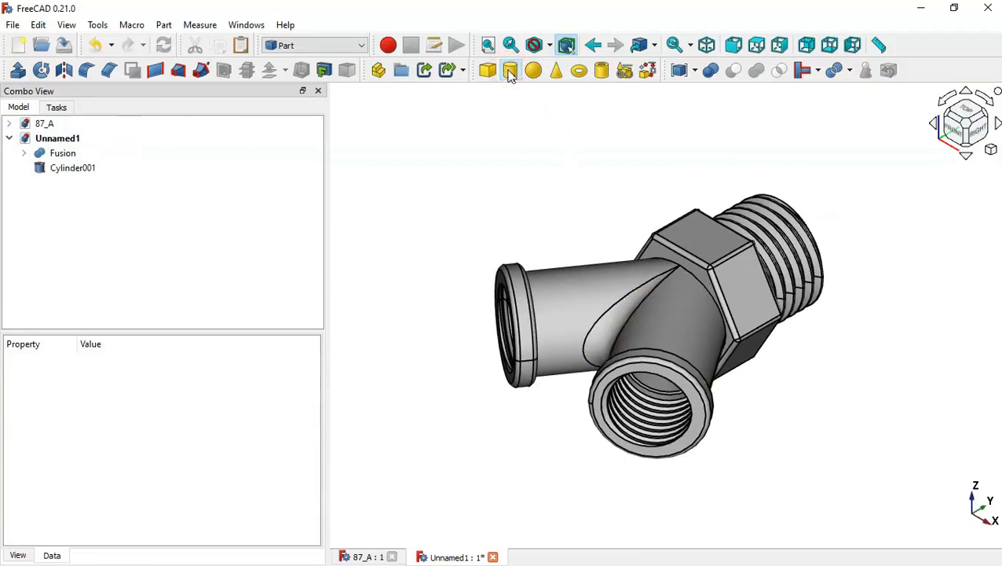
pyautogui.moveTo(855, 207); pyautogui.dragTo(850, 202, button='middle')
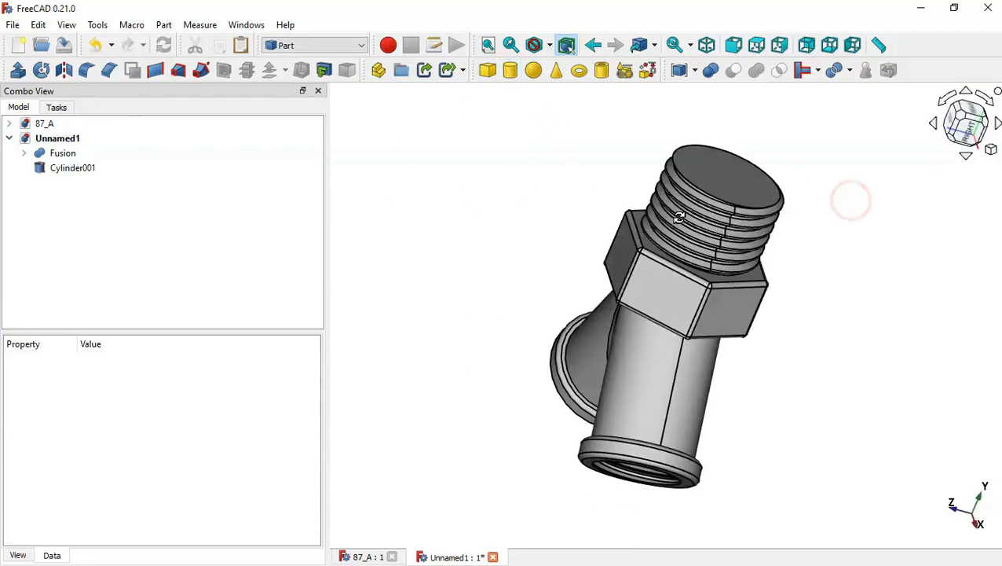
pyautogui.click(77, 169)
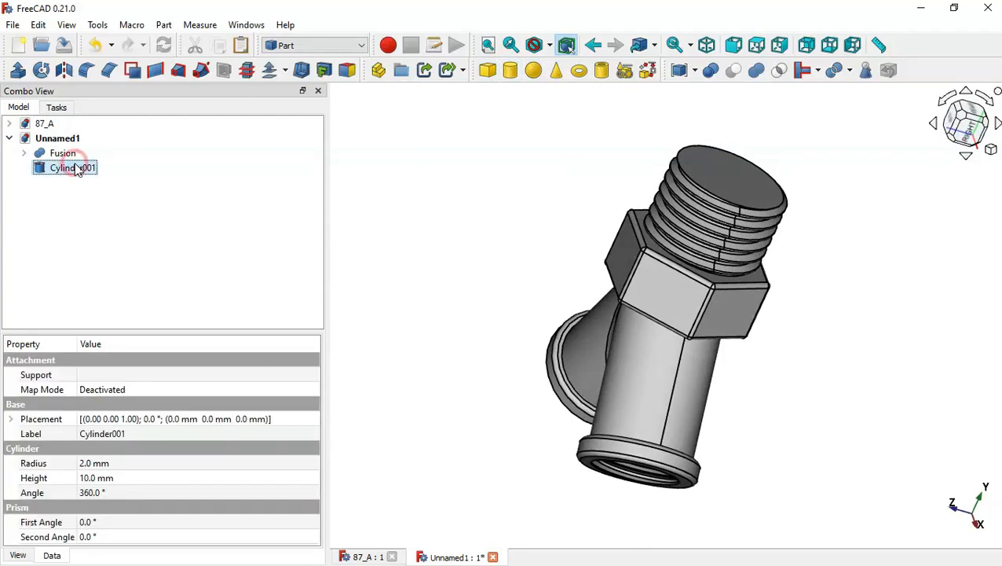
pyautogui.click(146, 464)
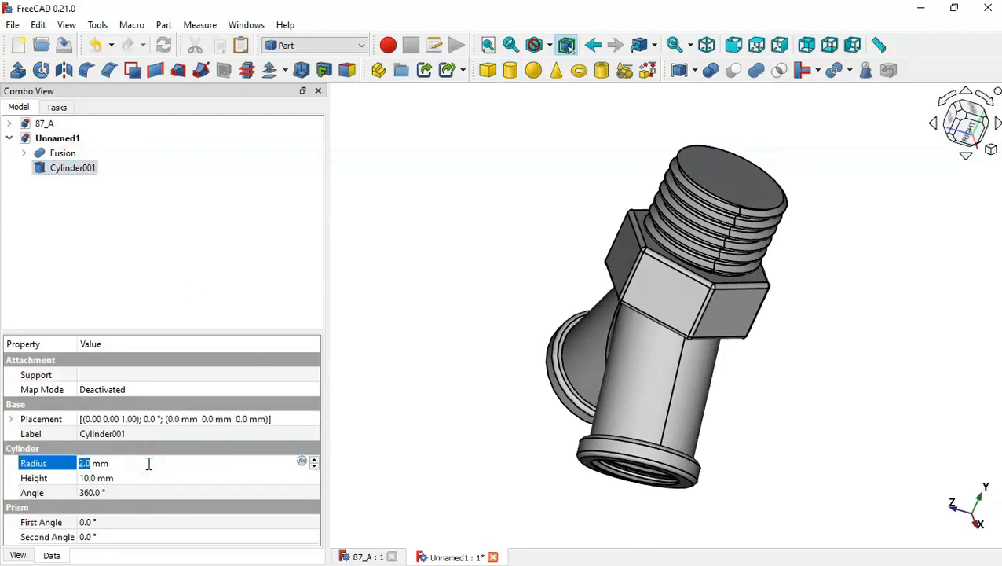
pyautogui.write('9')
pyautogui.press('Return')
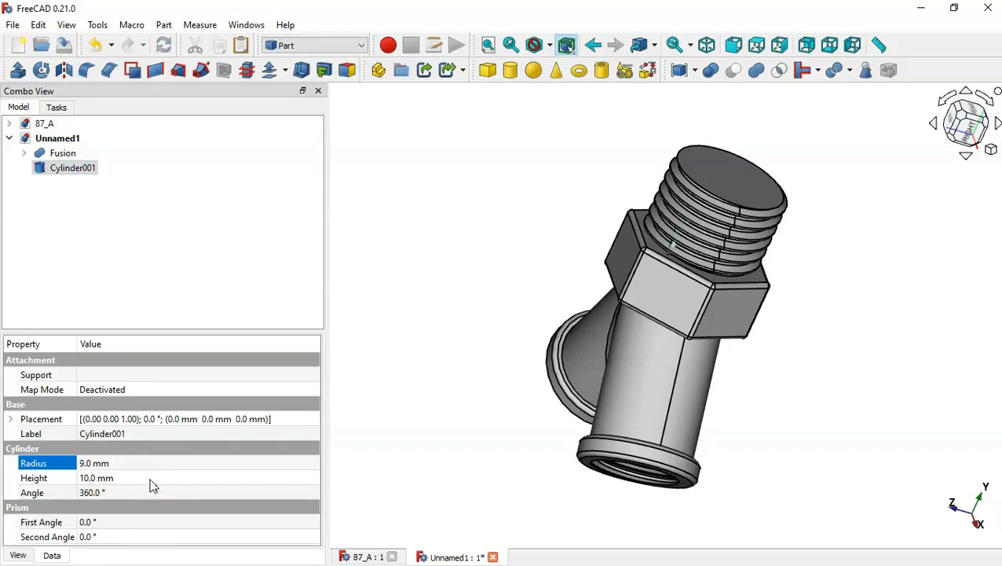
pyautogui.click(147, 477)
pyautogui.write('25')
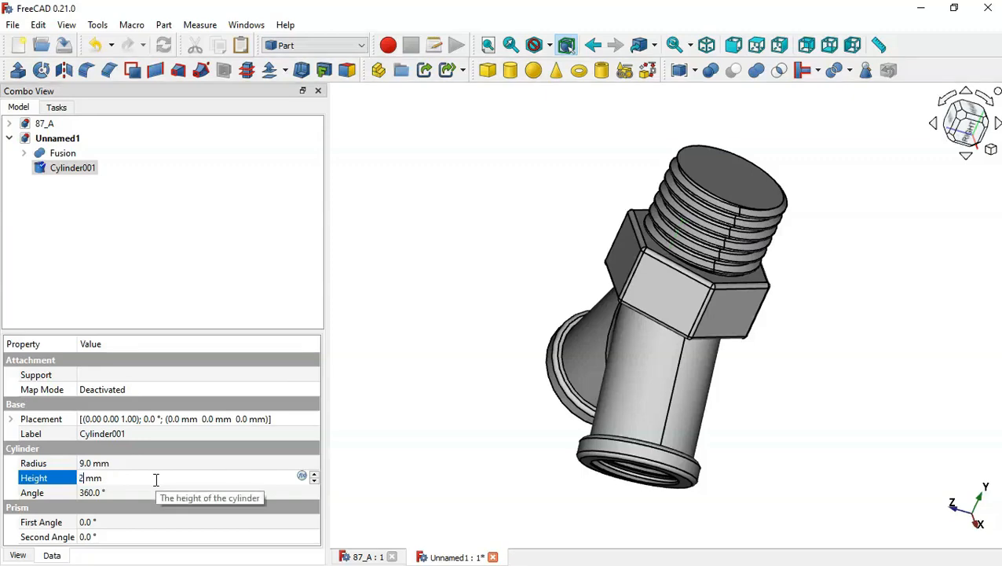
pyautogui.press('Return')
# - Rotate the upright cylinder 90° about the X axis with Transform so it runs along Y through the externally threaded end
pyautogui.moveTo(504, 412); pyautogui.dragTo(486, 288, button='middle')
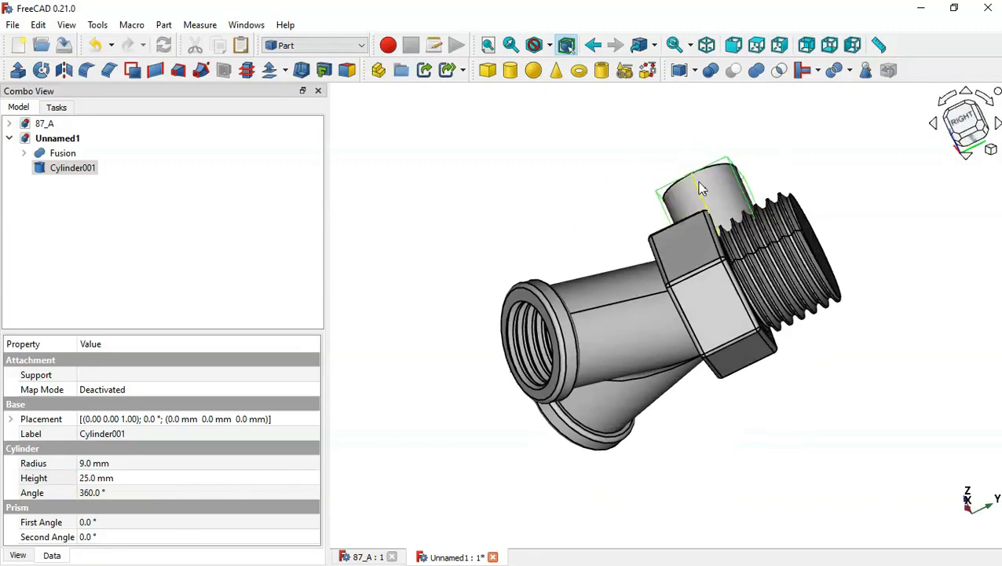
pyautogui.press('0')
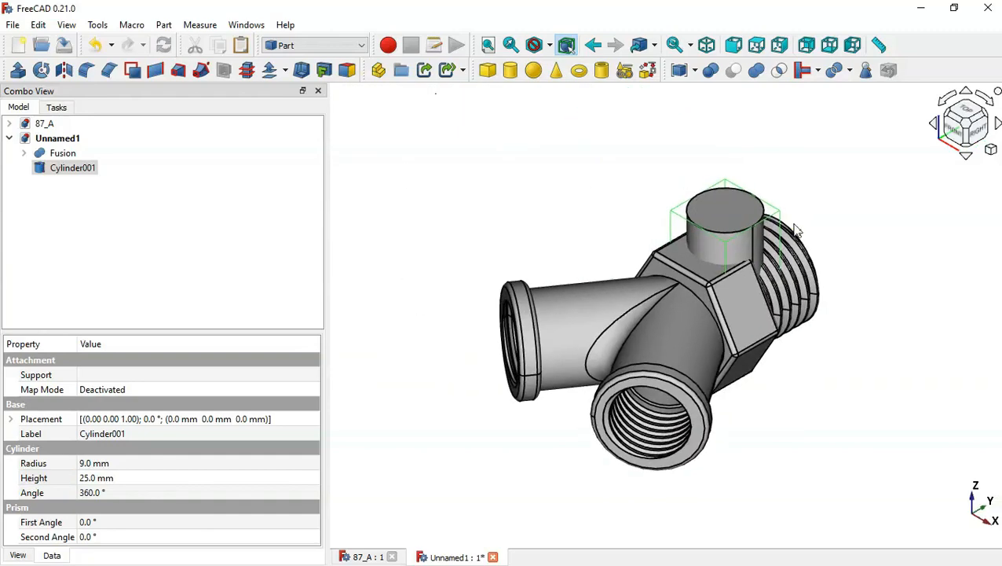
pyautogui.scroll(1, 795, 230)
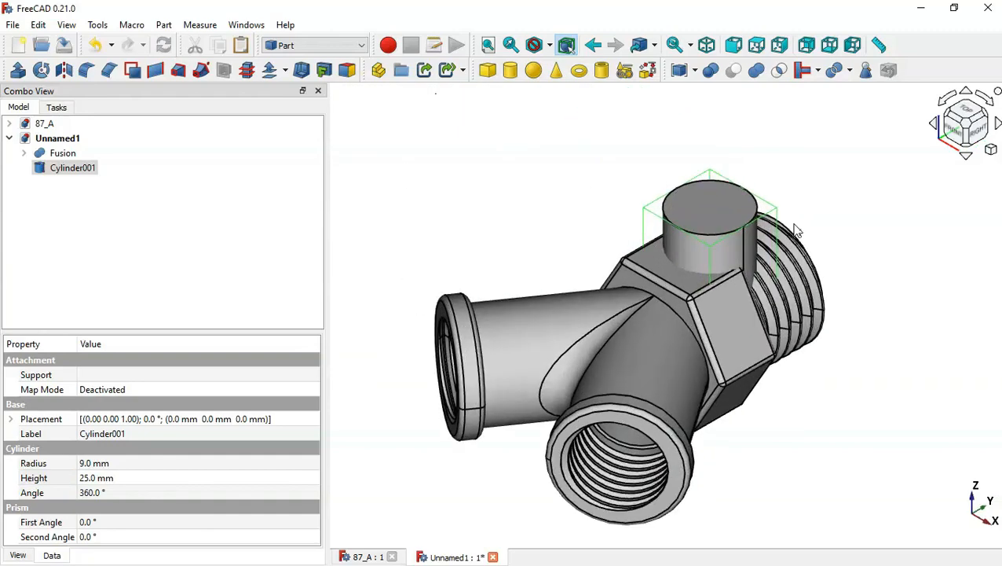
pyautogui.click(723, 222)
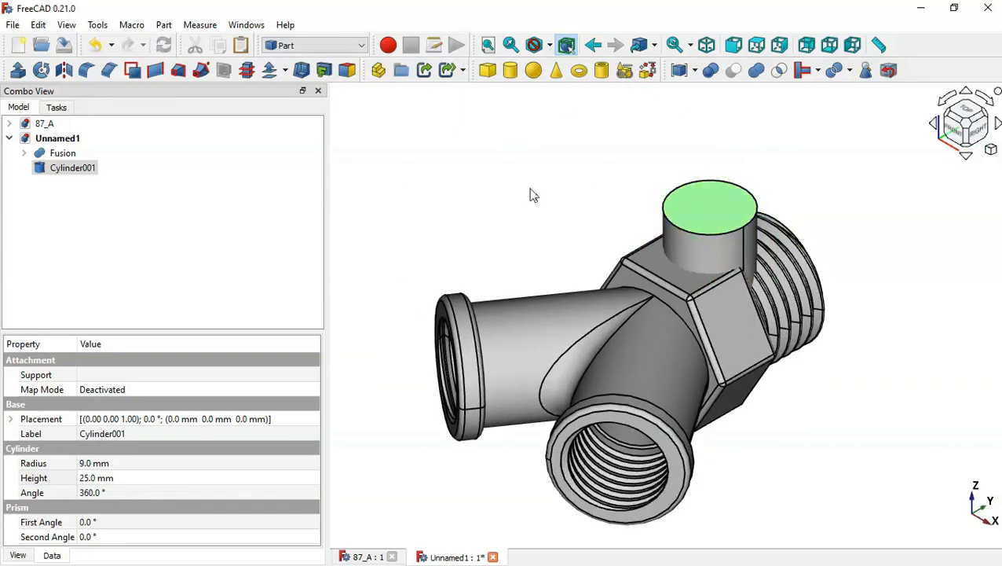
pyautogui.rightClick(508, 180)
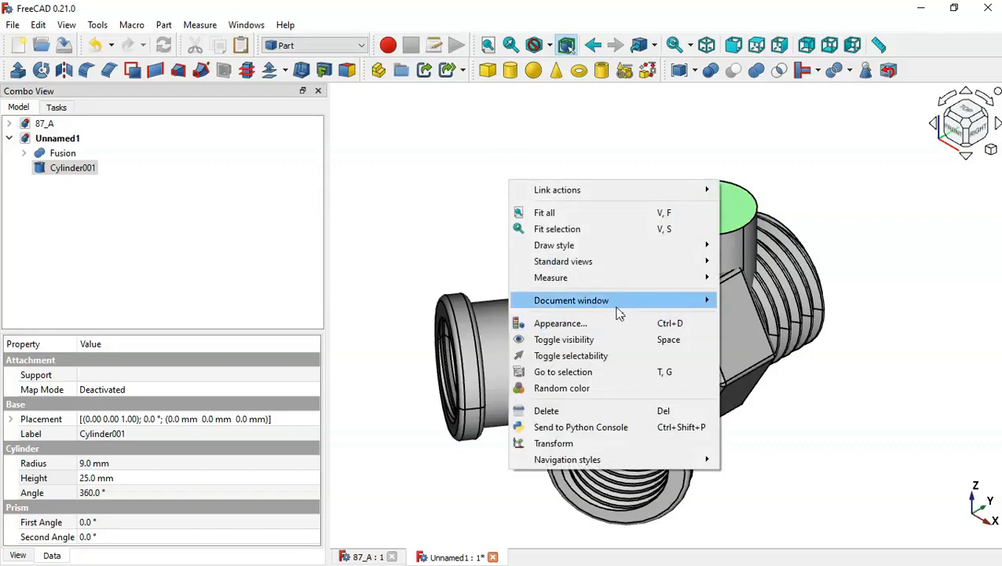
pyautogui.click(595, 445)
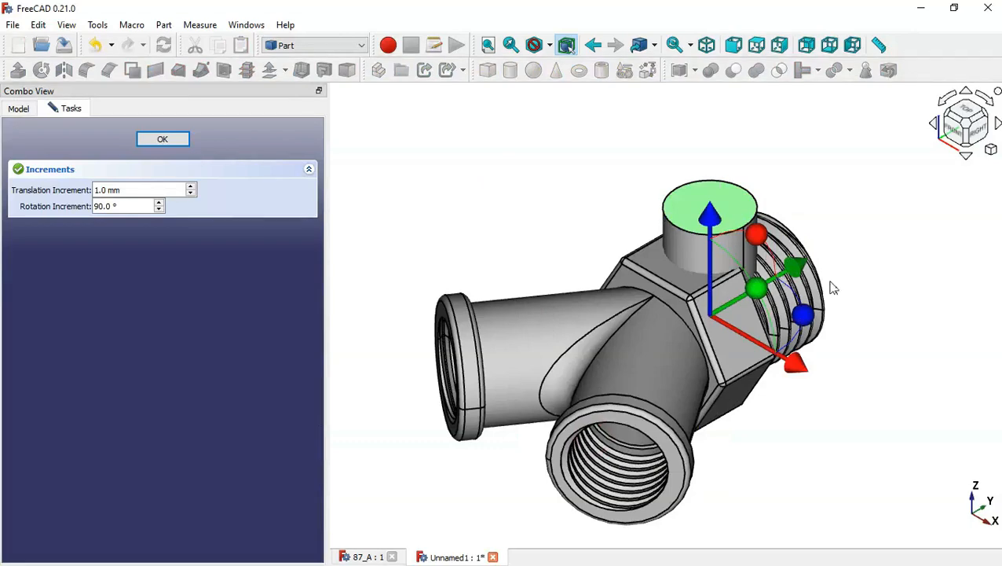
pyautogui.click(781, 47)
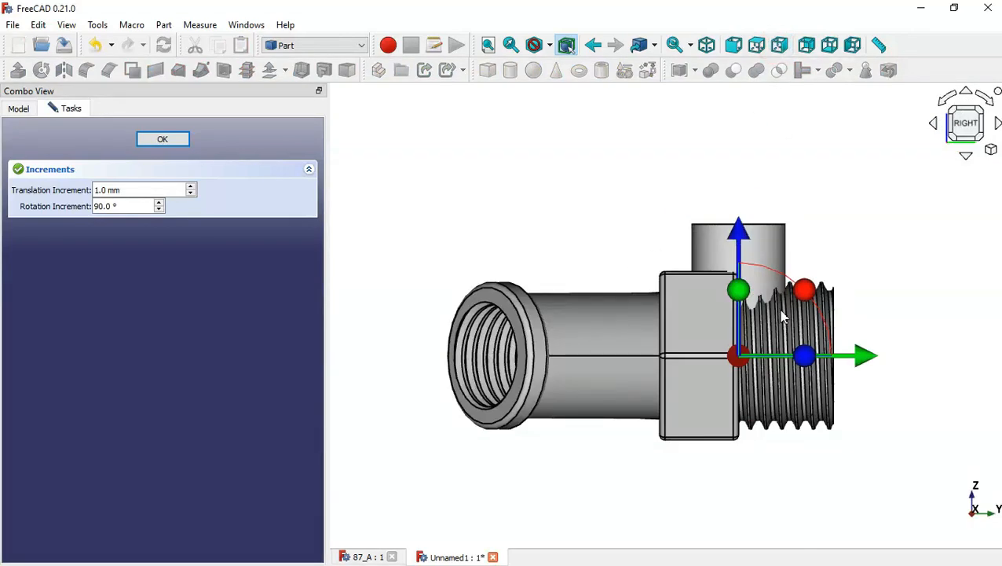
pyautogui.moveTo(803, 291); pyautogui.dragTo(829, 454)
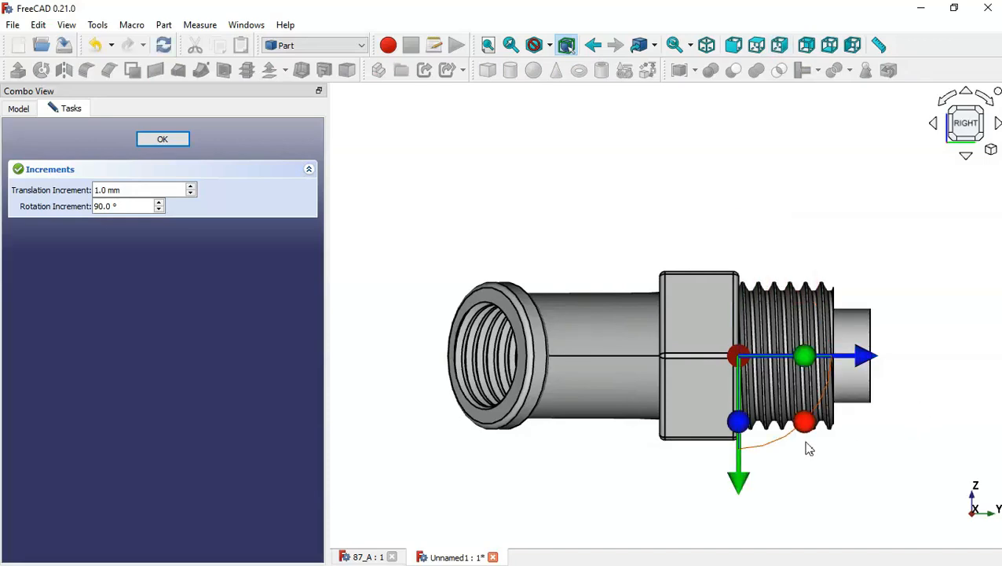
pyautogui.moveTo(965, 300); pyautogui.dragTo(820, 304, button='middle')
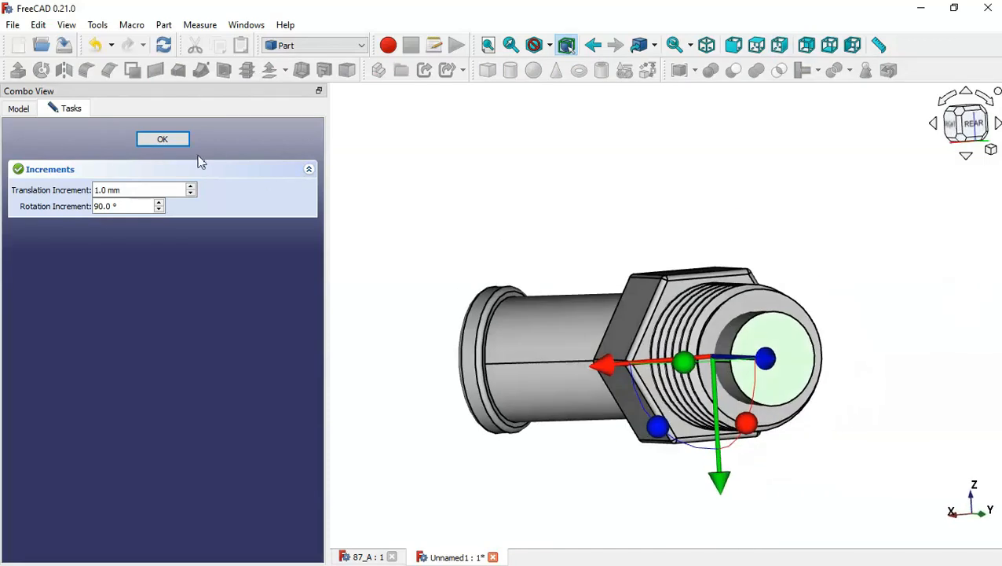
pyautogui.click(172, 145)
pyautogui.click(541, 232)
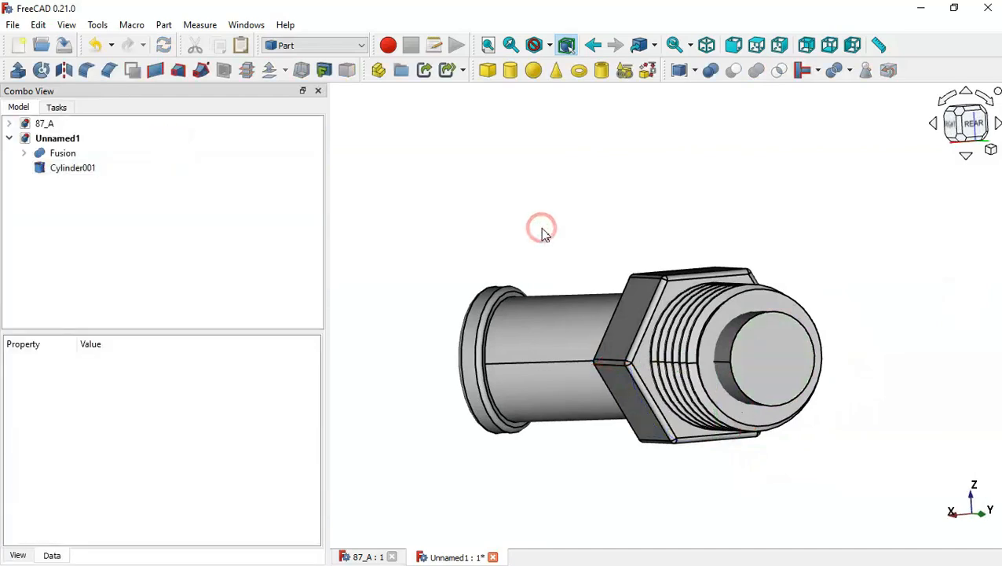
# - Cut the cylinder from the fused fitting to bore through the externally threaded end
pyautogui.press('0')
pyautogui.moveTo(871, 311); pyautogui.dragTo(635, 331, button='middle')
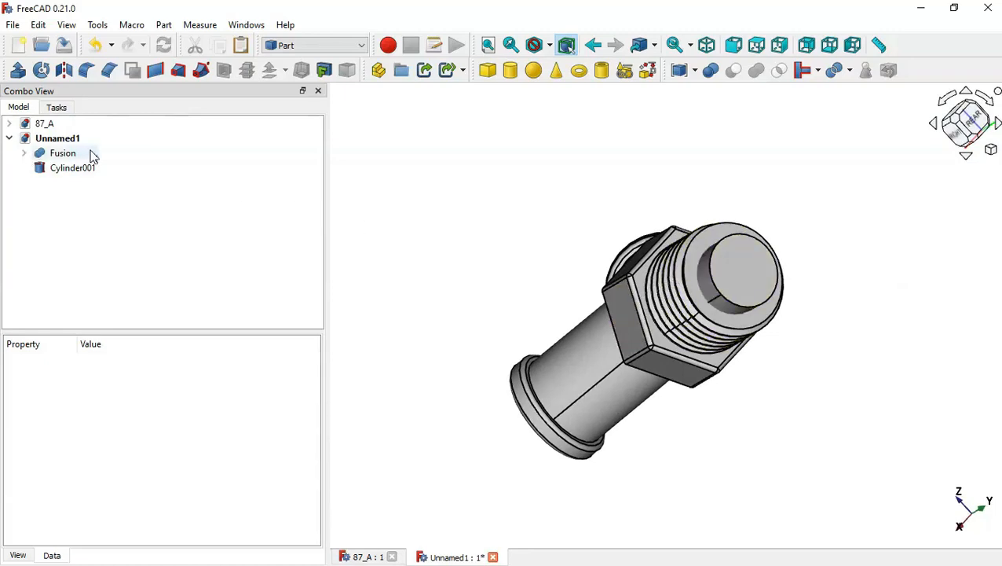
pyautogui.click(66, 155)
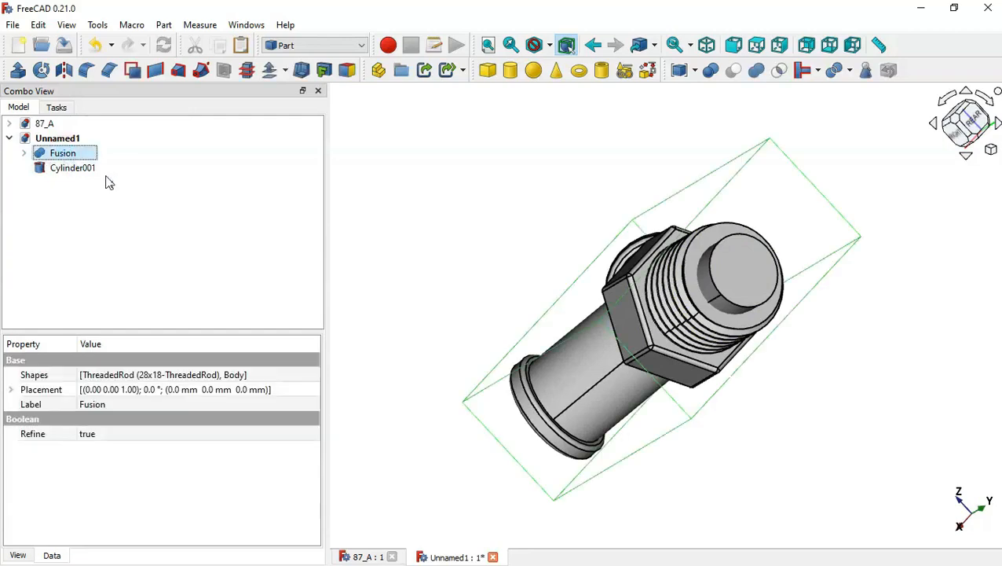
pyautogui.keyDown('ctrl'); pyautogui.click(69, 169); pyautogui.keyUp('ctrl')
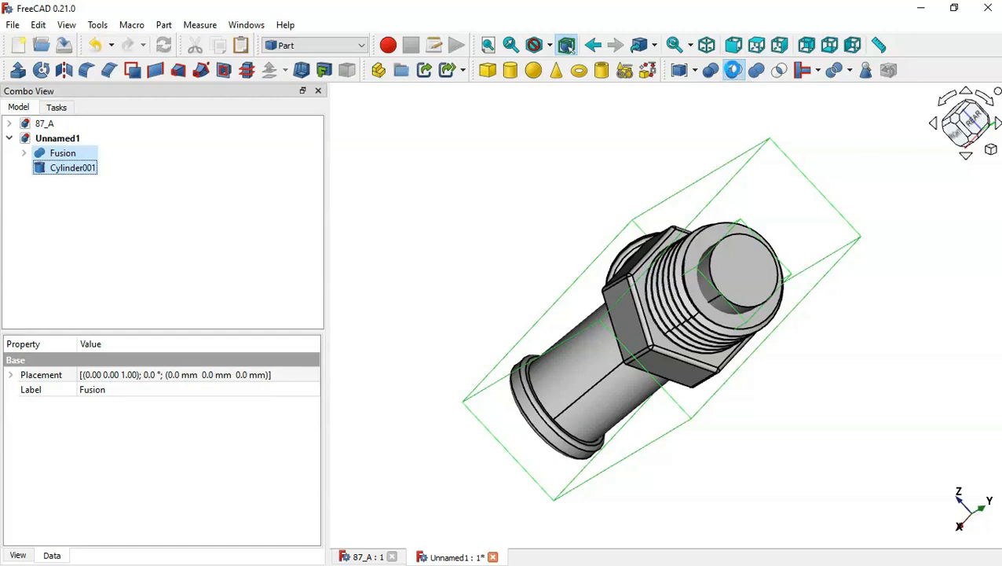
pyautogui.click(733, 71)
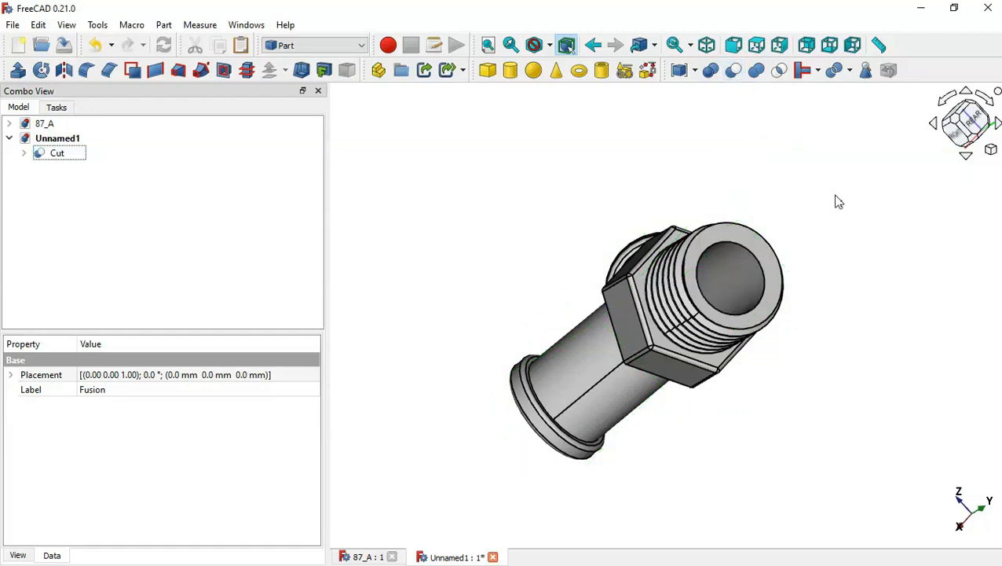
# - Examine the bored fitting in Unnamed1 from several sides and compare it with reference model 87_A
pyautogui.moveTo(839, 202); pyautogui.dragTo(930, 262, button='middle')
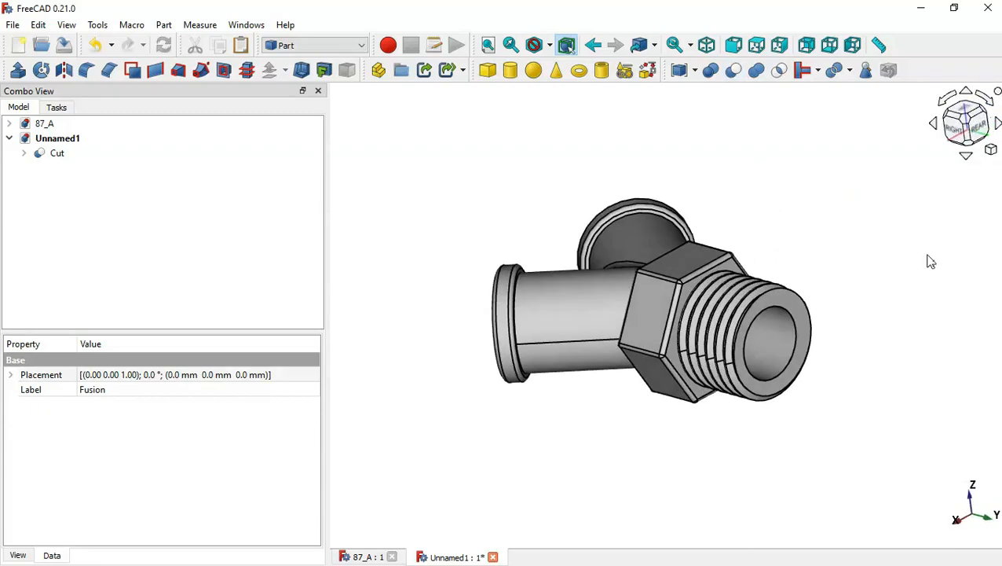
pyautogui.moveTo(501, 173); pyautogui.dragTo(662, 259, button='middle')
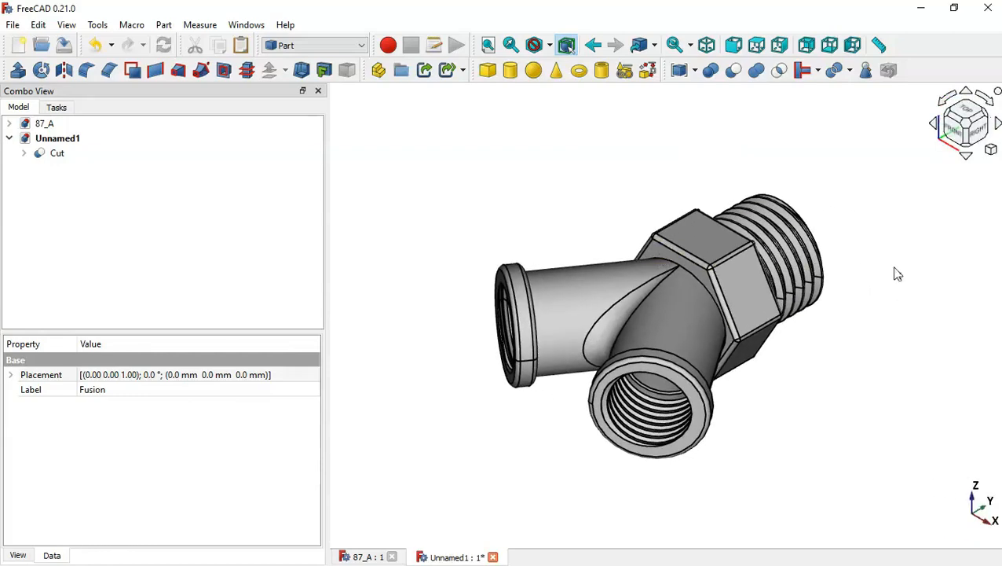
pyautogui.hotkey('ctrl', 'Tab')
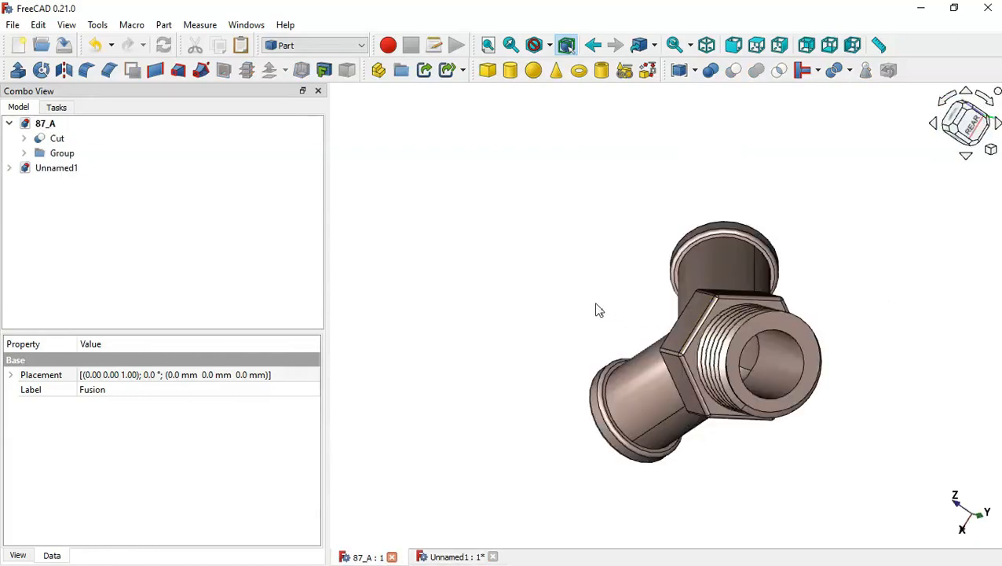
pyautogui.moveTo(949, 324); pyautogui.dragTo(676, 389, button='middle')
pyautogui.hotkey('ctrl', 'Tab')
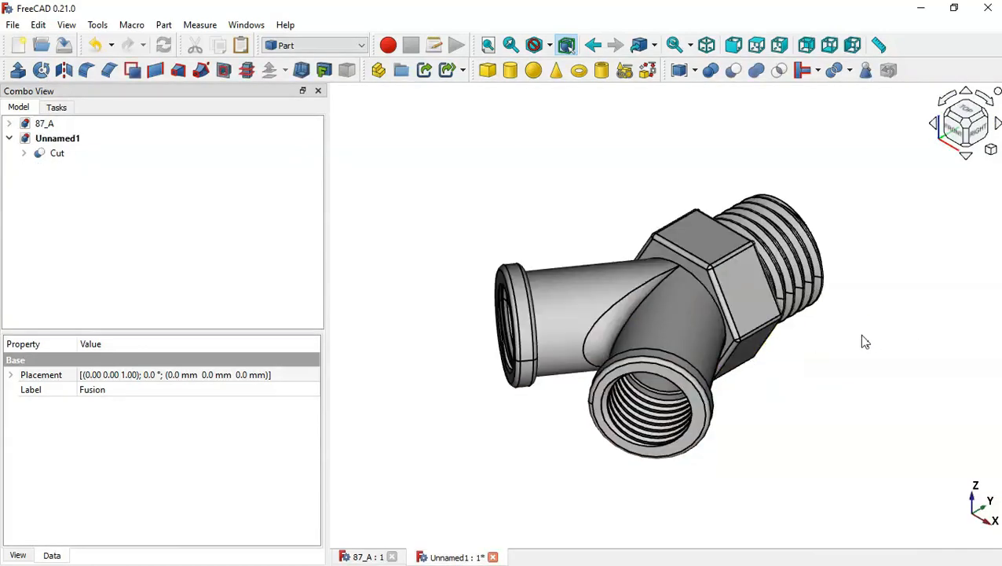
pyautogui.moveTo(914, 372); pyautogui.dragTo(774, 358, button='middle')
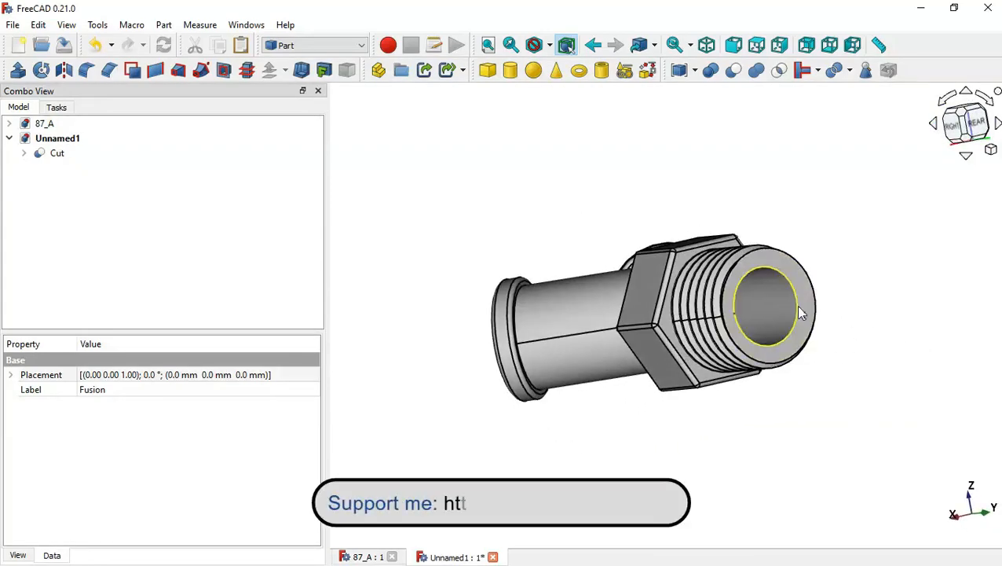
pyautogui.moveTo(895, 313)
pyautogui.mouseDown(button='middle')
pyautogui.moveTo(891, 304)
pyautogui.moveTo(587, 292)
pyautogui.moveTo(868, 407)
pyautogui.moveTo(876, 330)
pyautogui.moveTo(686, 283)
pyautogui.moveTo(853, 282)
pyautogui.moveTo(704, 311)
pyautogui.moveTo(892, 303)
pyautogui.mouseUp(button='middle')
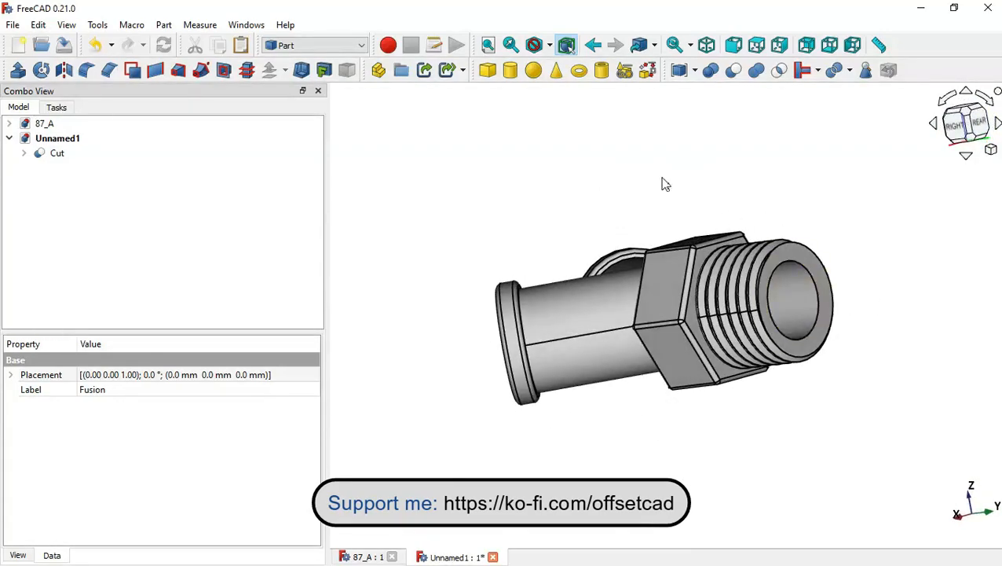
pyautogui.moveTo(662, 183); pyautogui.dragTo(545, 341, button='middle')
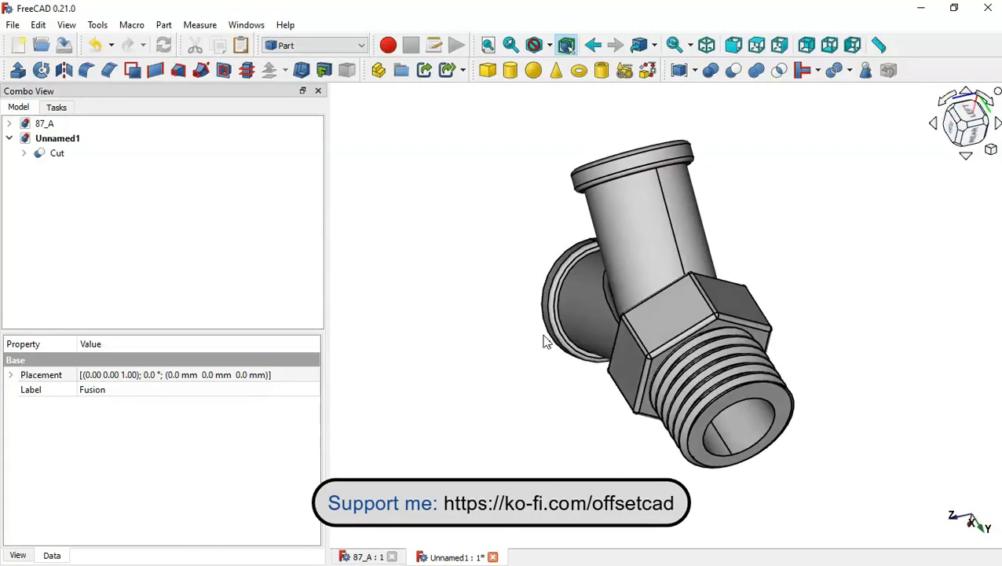